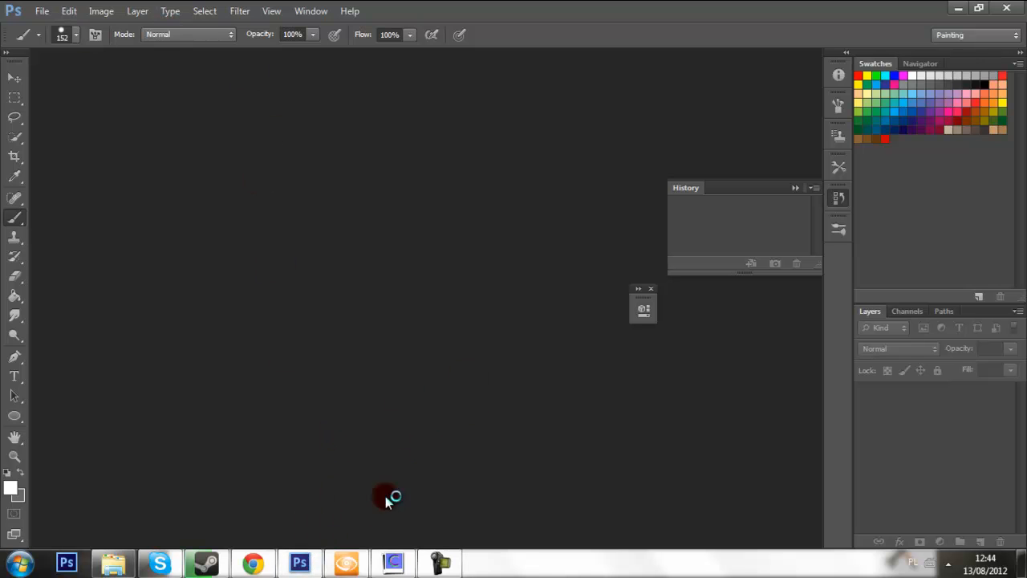
Step: Switch to the Sandbox editor and from there to CrazyBump
left_click(346, 562)
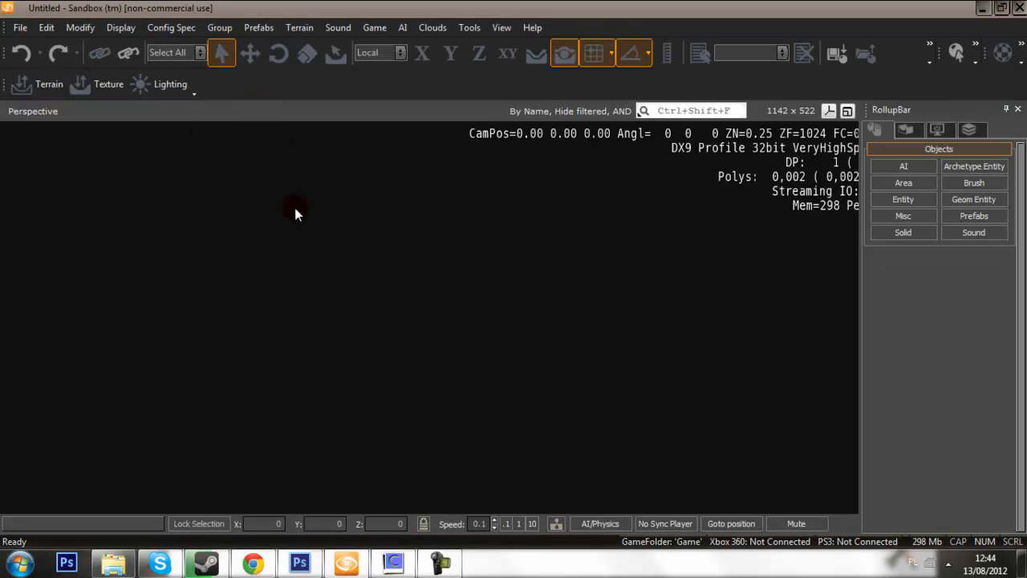
left_click(393, 566)
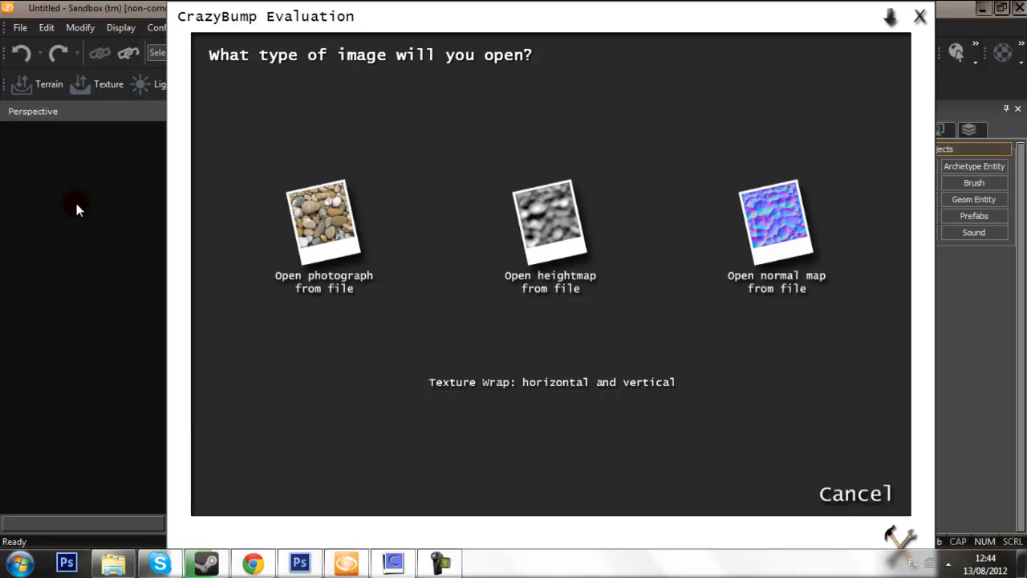
Step: Preview the grass image in the original folder of grassland - Copy, then put the viewer and folder window away
left_click(128, 556)
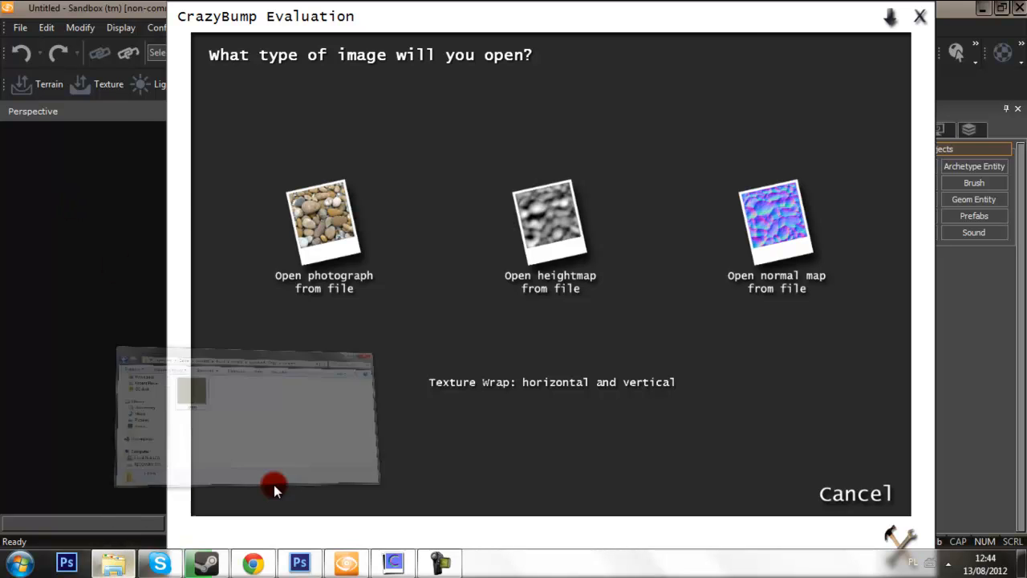
left_click_drag(408, 240, 406, 242)
left_click(314, 187)
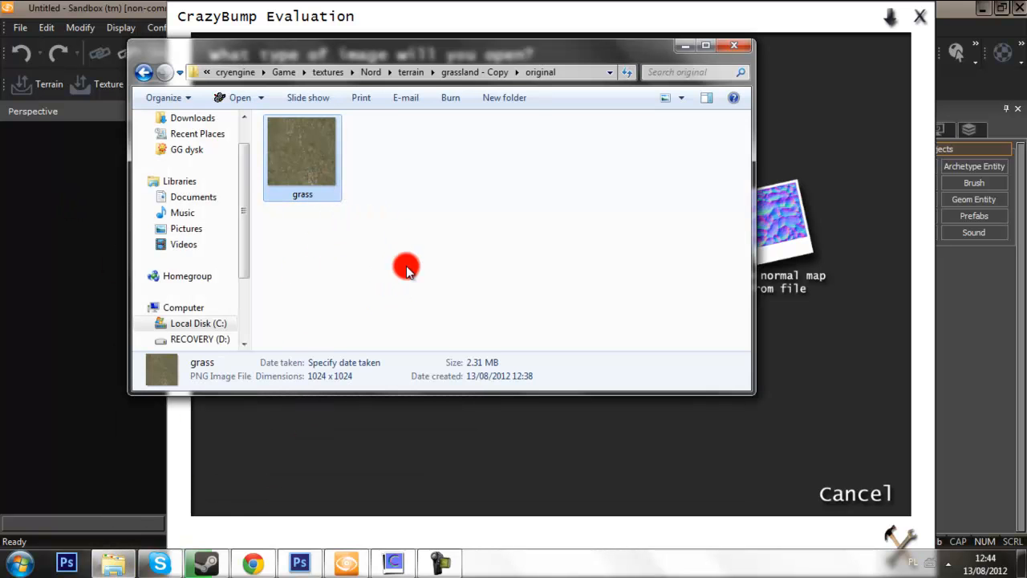
right_click(302, 181)
left_click(276, 248)
left_click(284, 188)
right_click(284, 188)
left_click(345, 196)
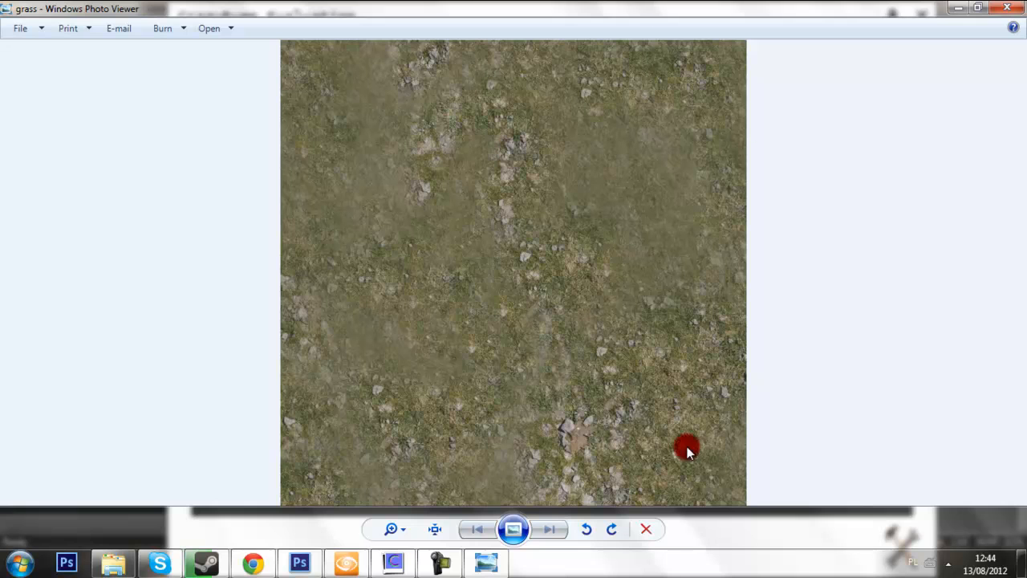
left_click(1007, 7)
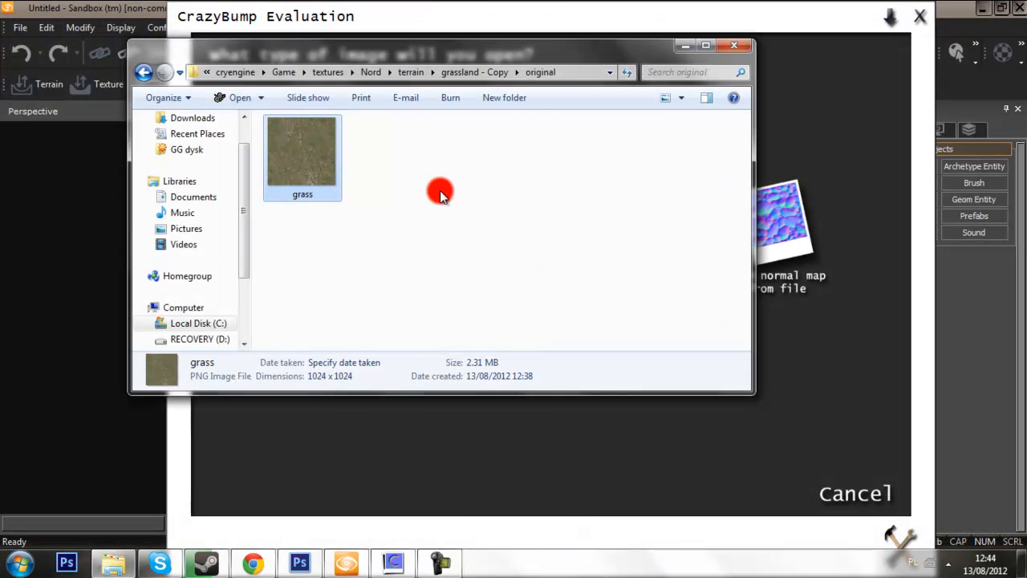
left_click(676, 46)
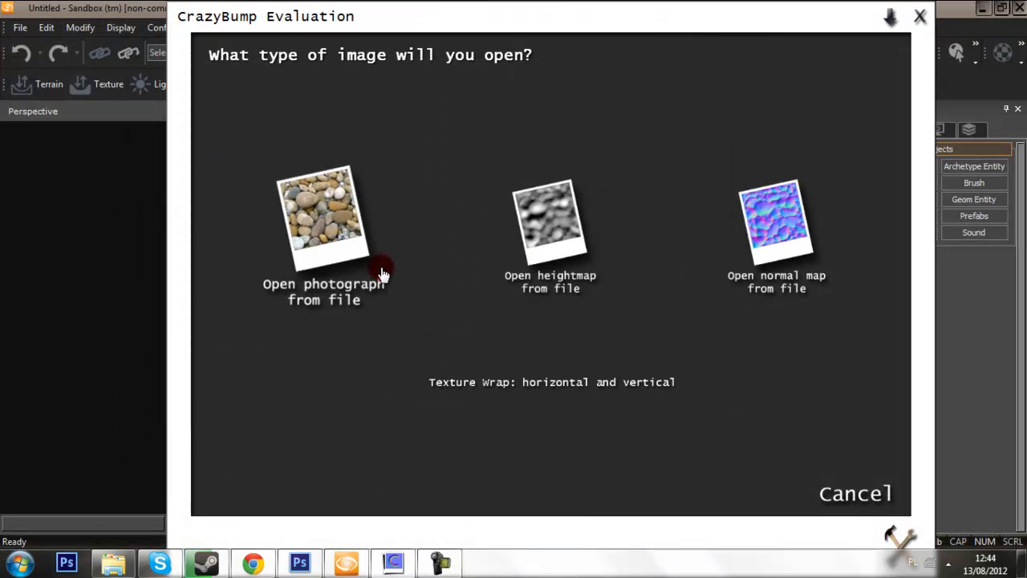
Step: Load the grass photograph from the original folder of grassland - Copy and choose the first of the two suggested shapes
left_click(345, 218)
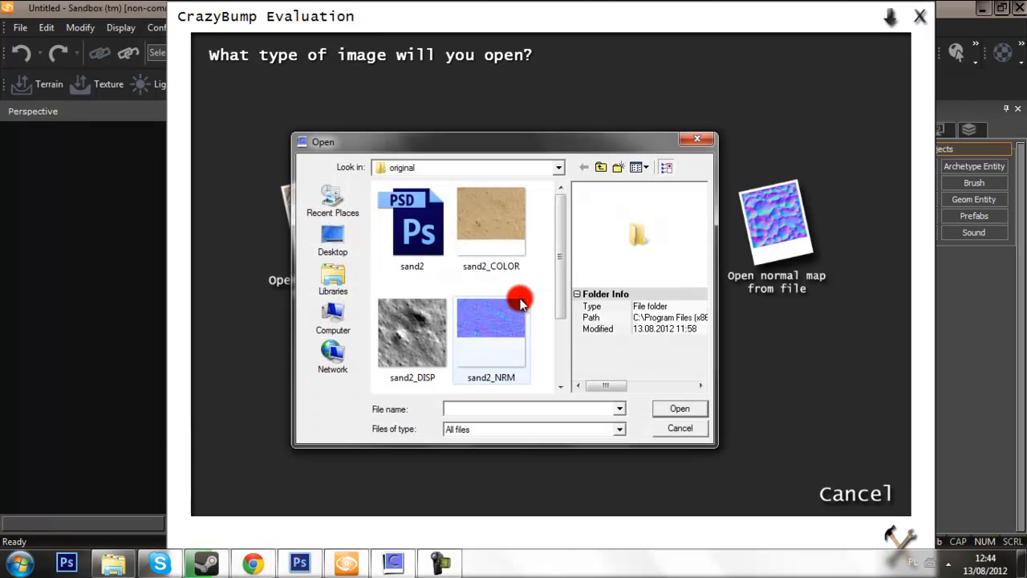
left_click_drag(564, 260, 558, 181)
left_click(553, 167)
left_click(500, 320)
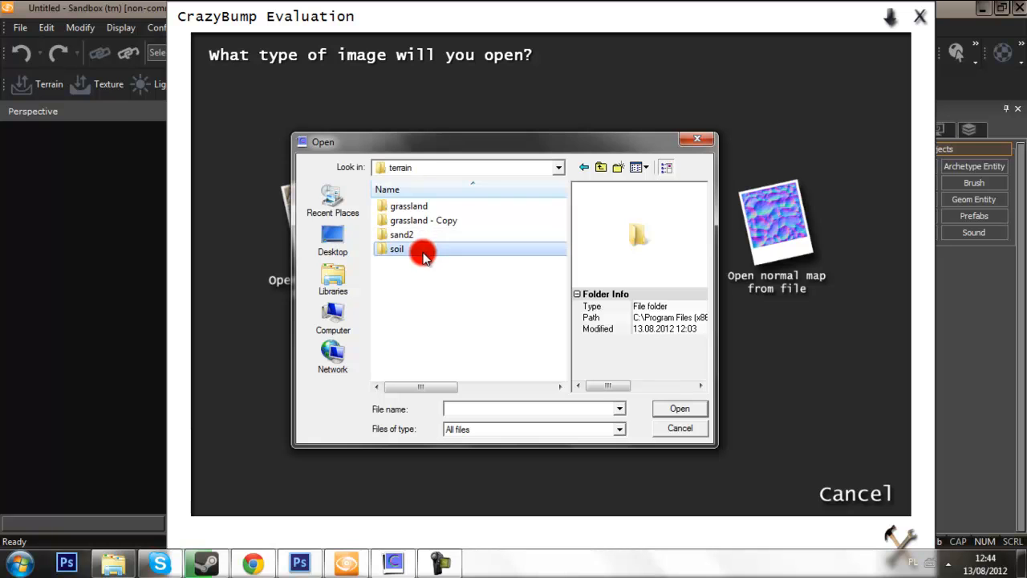
double_click(437, 218)
double_click(430, 210)
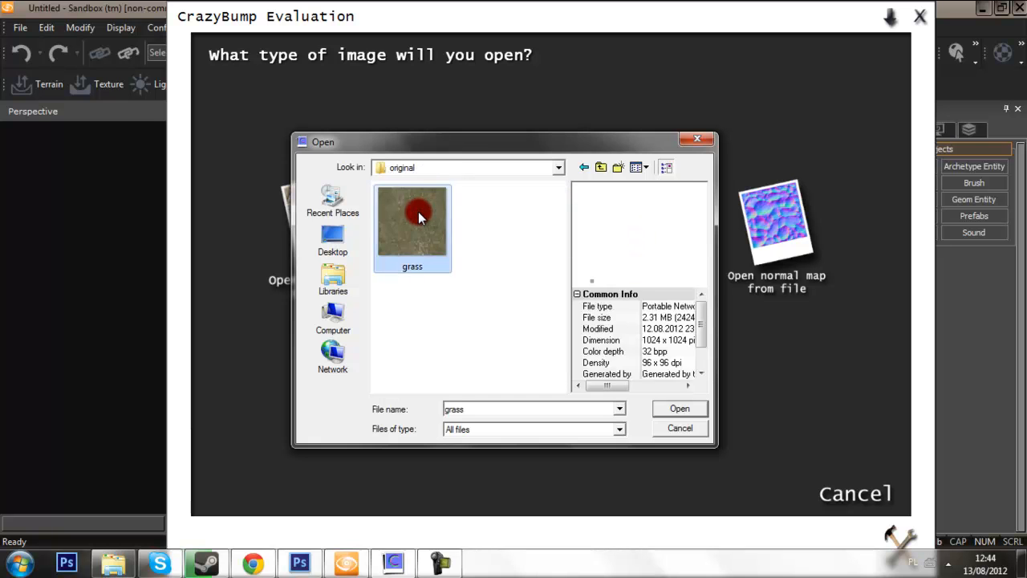
double_click(416, 212)
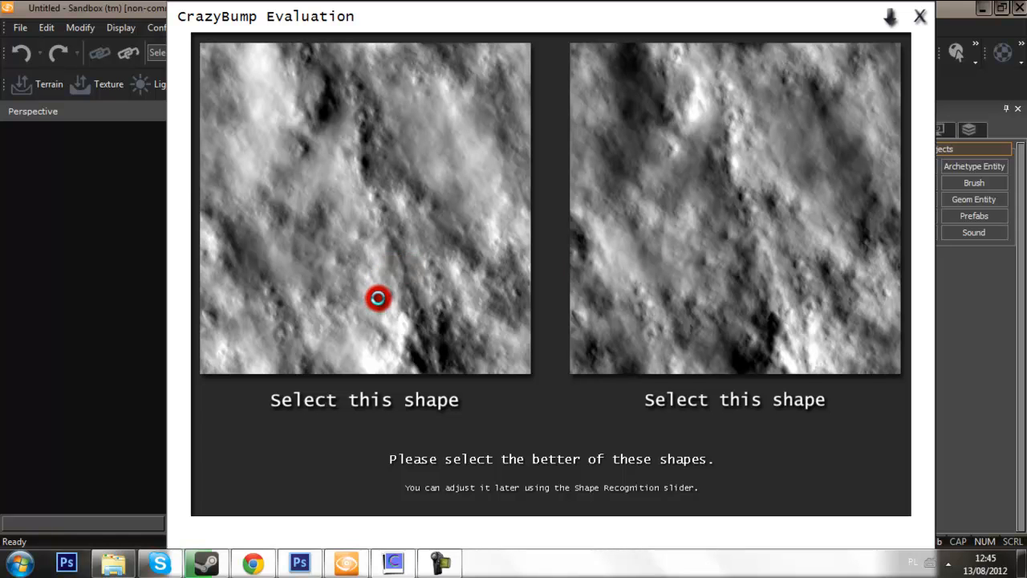
left_click(413, 298)
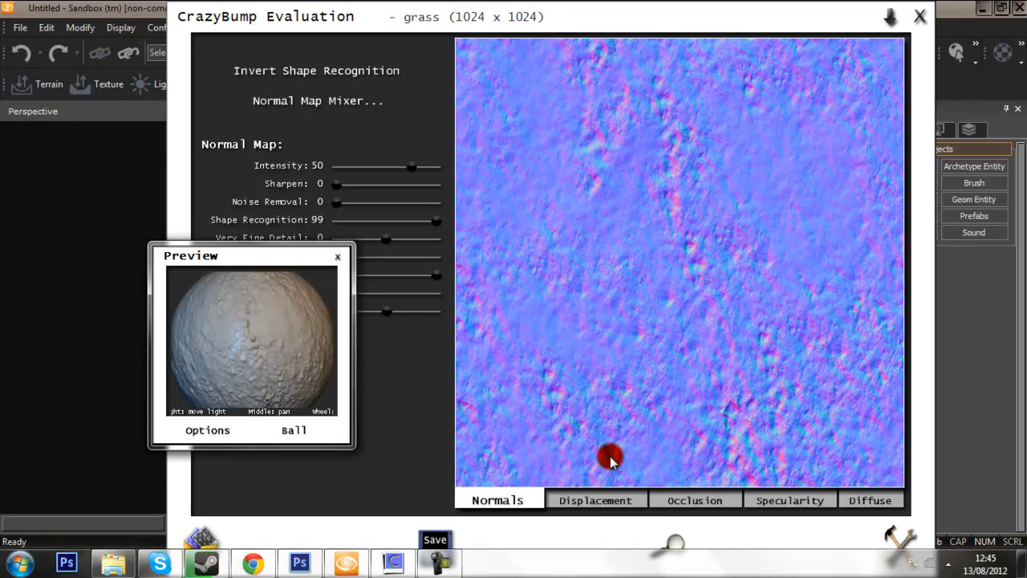
Step: Inspect the preview ball and move the Preview window clear of the normal map settings
mouse_move(257, 348)
left_mouse_down()
mouse_move(190, 284)
mouse_move(167, 278)
left_mouse_up()
mouse_move(303, 380)
left_mouse_down()
mouse_move(202, 314)
mouse_move(248, 360)
left_mouse_up()
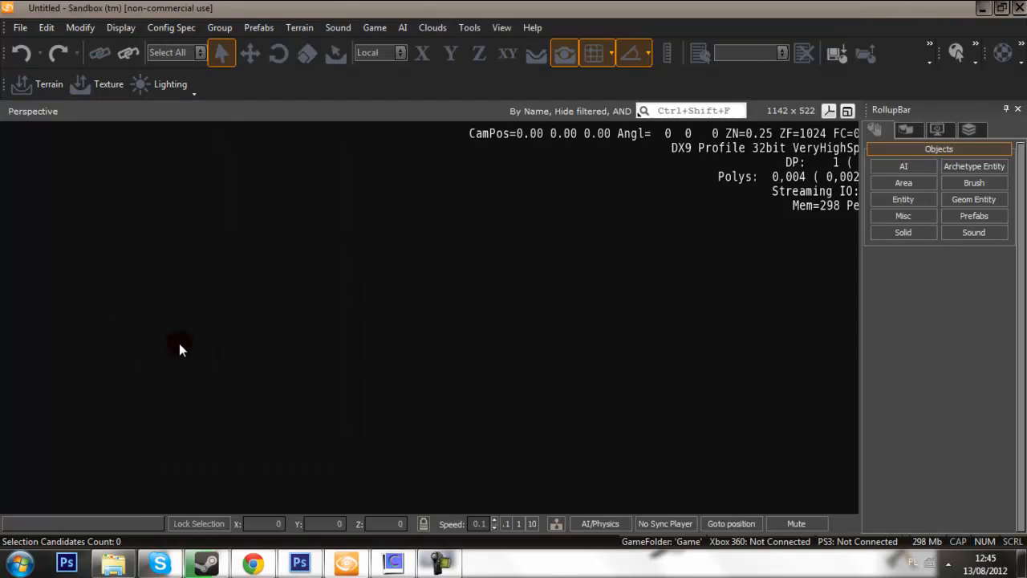
left_click(401, 563)
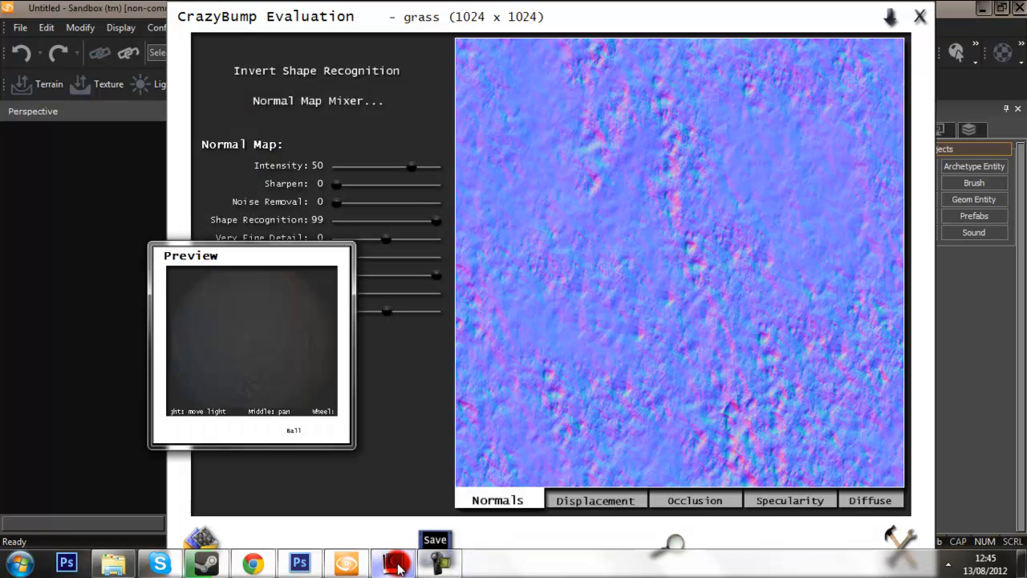
left_click_drag(225, 314, 169, 298)
Step: Set the normal map Intensity to 69 and the displacement map Depth to 70
left_click_drag(409, 171, 400, 172)
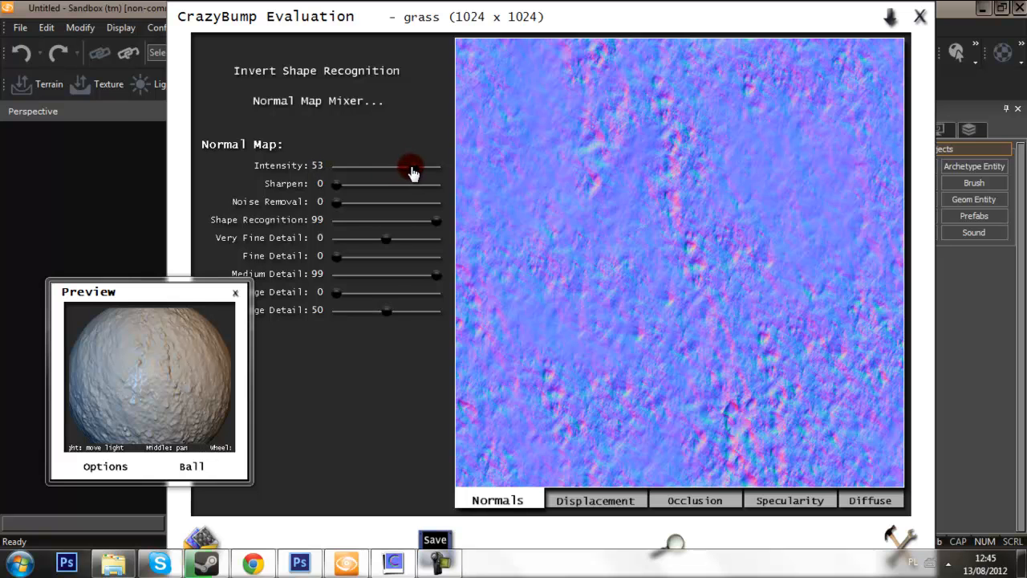
left_click_drag(172, 390, 132, 335)
left_click(584, 493)
left_click(423, 239)
mouse_move(436, 175)
left_mouse_down()
mouse_move(407, 173)
mouse_move(439, 169)
left_mouse_up()
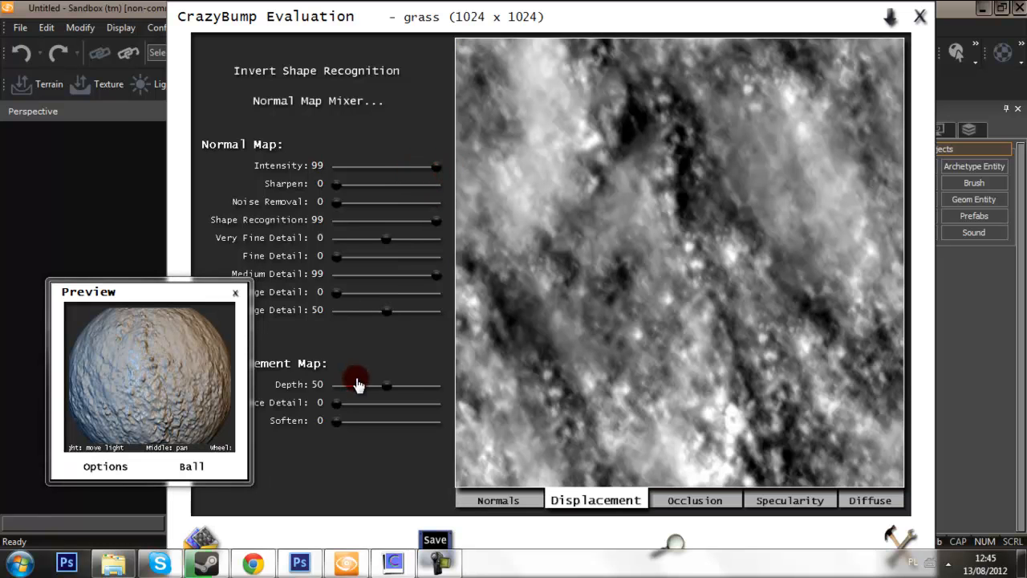
left_click_drag(391, 387, 345, 393)
mouse_move(406, 386)
left_mouse_down()
mouse_move(441, 388)
mouse_move(399, 392)
mouse_move(405, 387)
left_mouse_up()
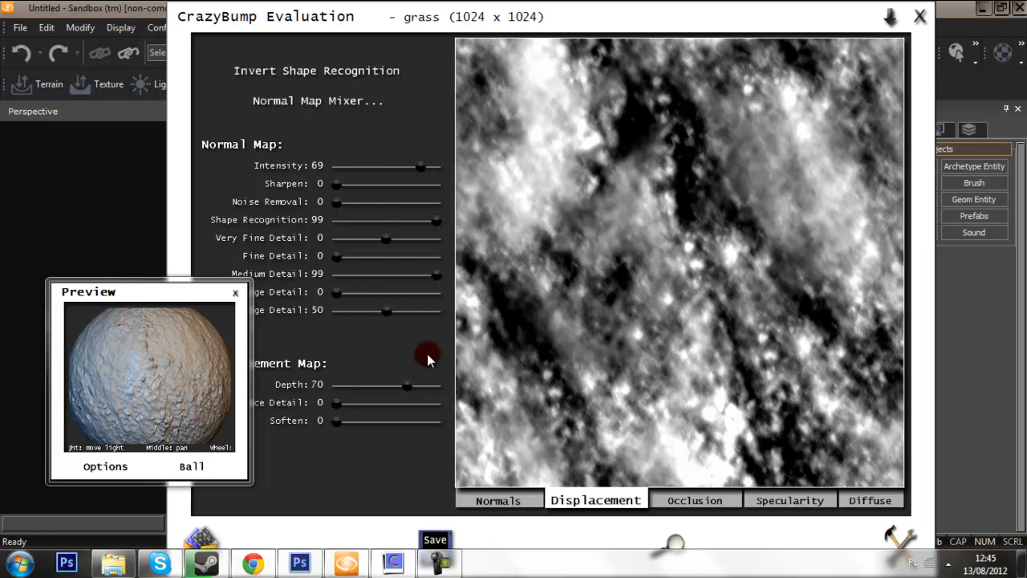
Step: Review the normal, displacement and diffuse maps and move the Preview window further off the settings
left_click(530, 504)
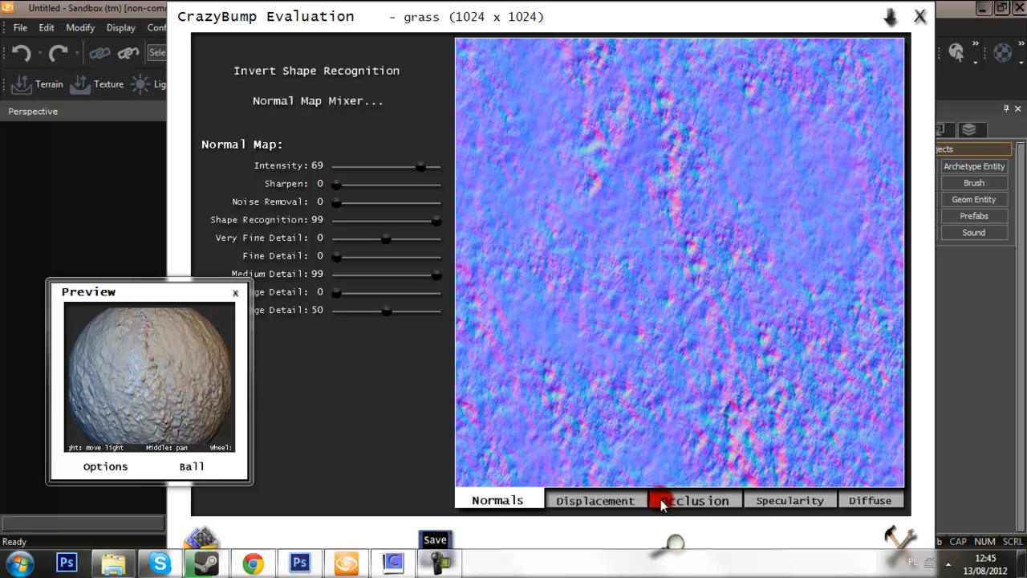
left_click(572, 505)
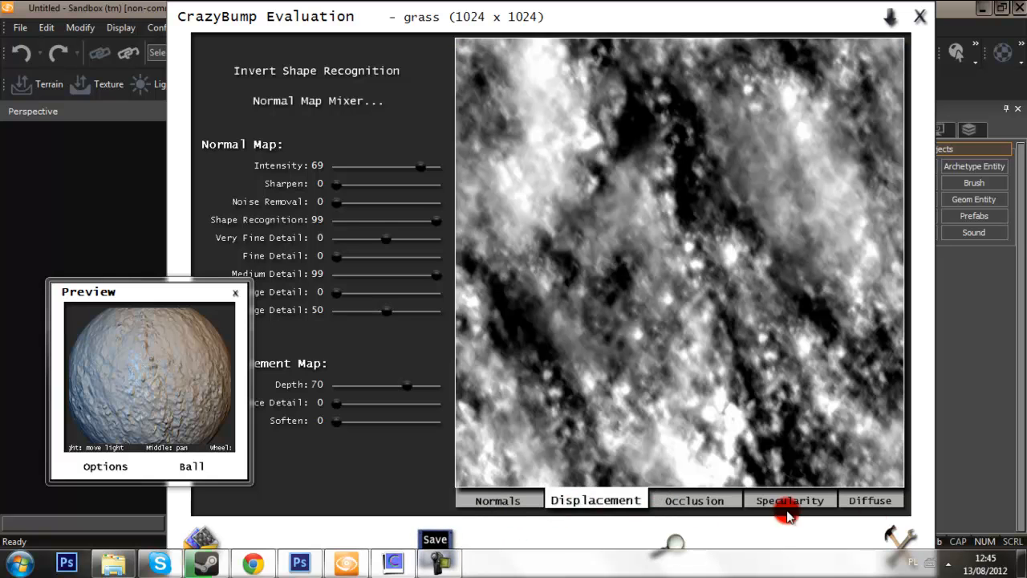
left_click(873, 504)
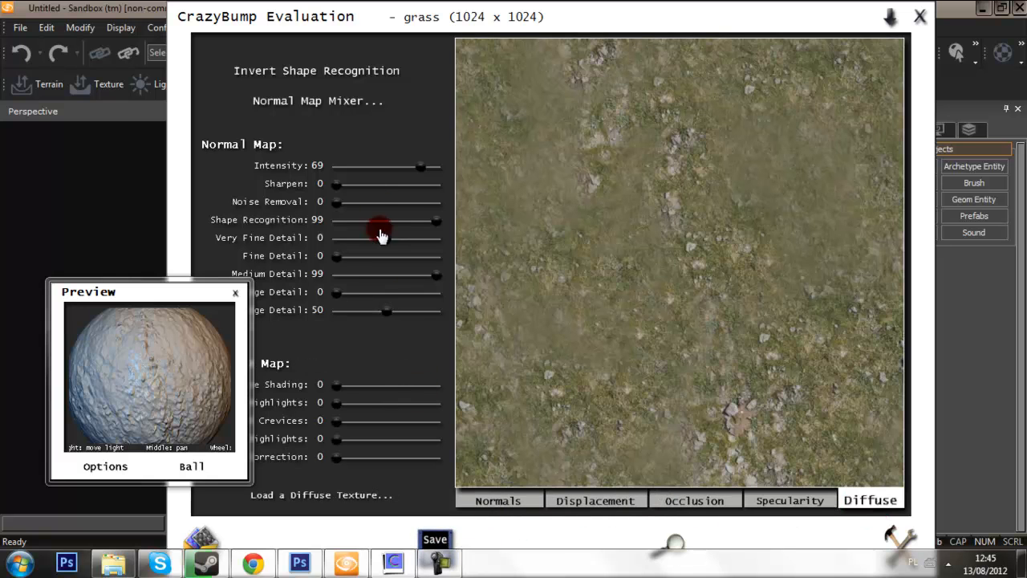
left_click_drag(149, 294, 114, 251)
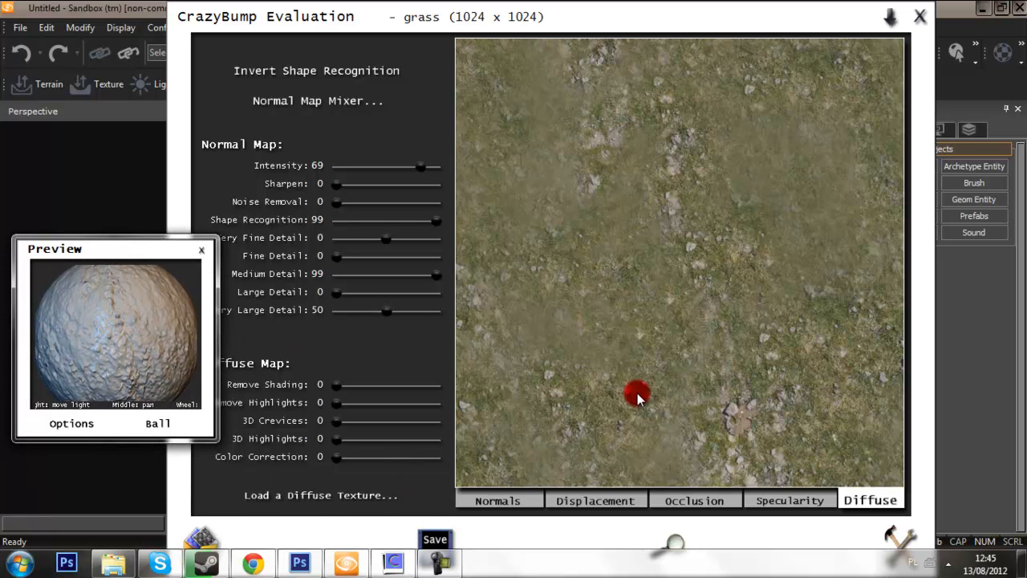
Step: Save all textures as PNG files named grass in the original folder of grassland - Copy
left_click(433, 539)
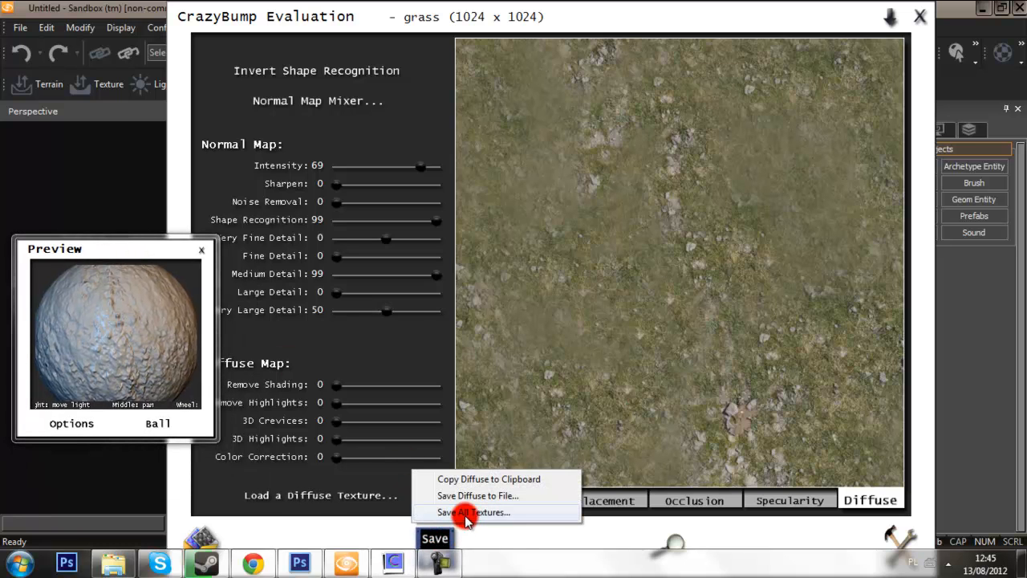
left_click(464, 513)
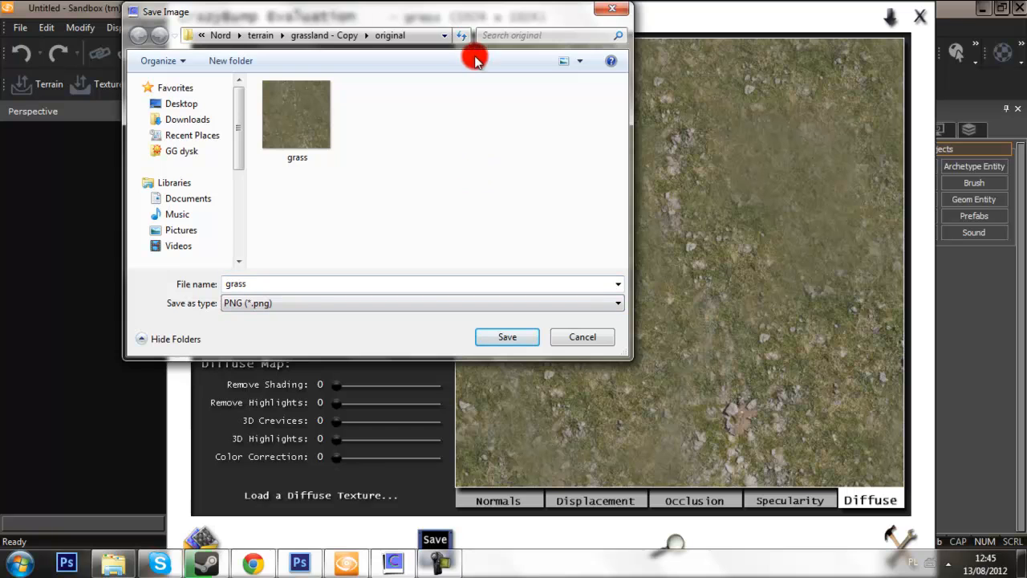
left_click(309, 305)
left_click(353, 318)
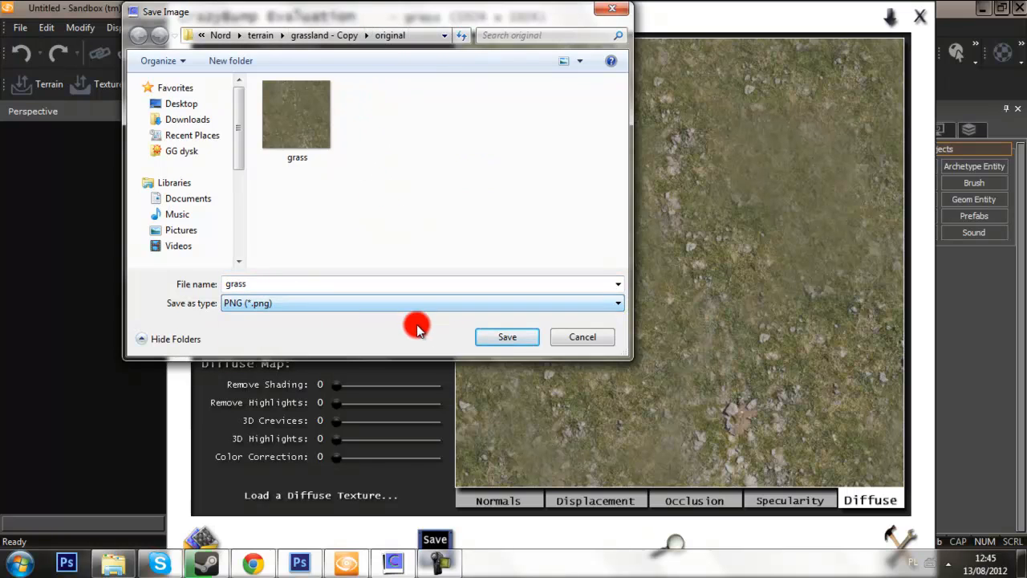
left_click(505, 338)
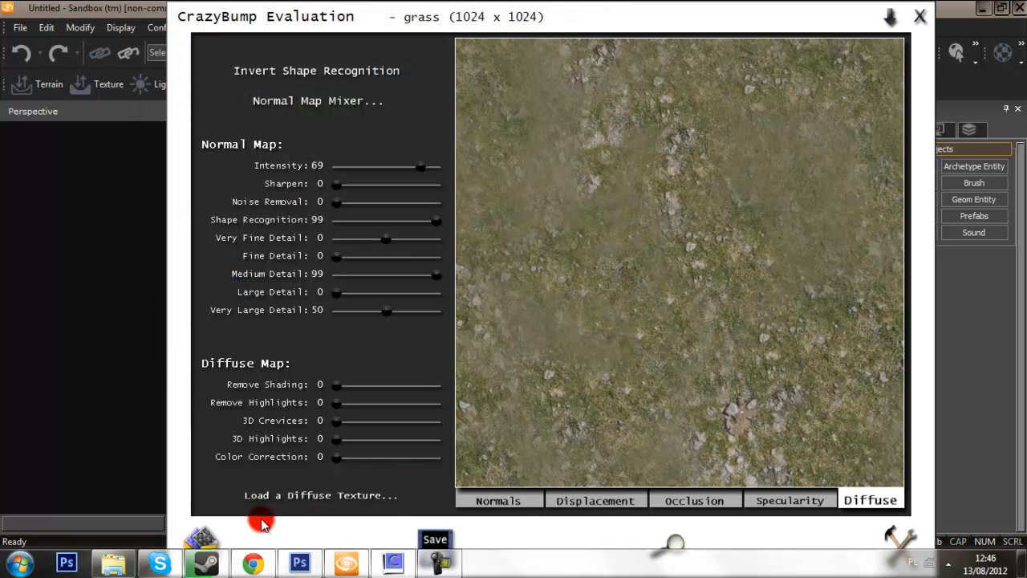
Step: Check the exported color, displacement, normal, occlusion and specular maps in the original folder
left_click(113, 563)
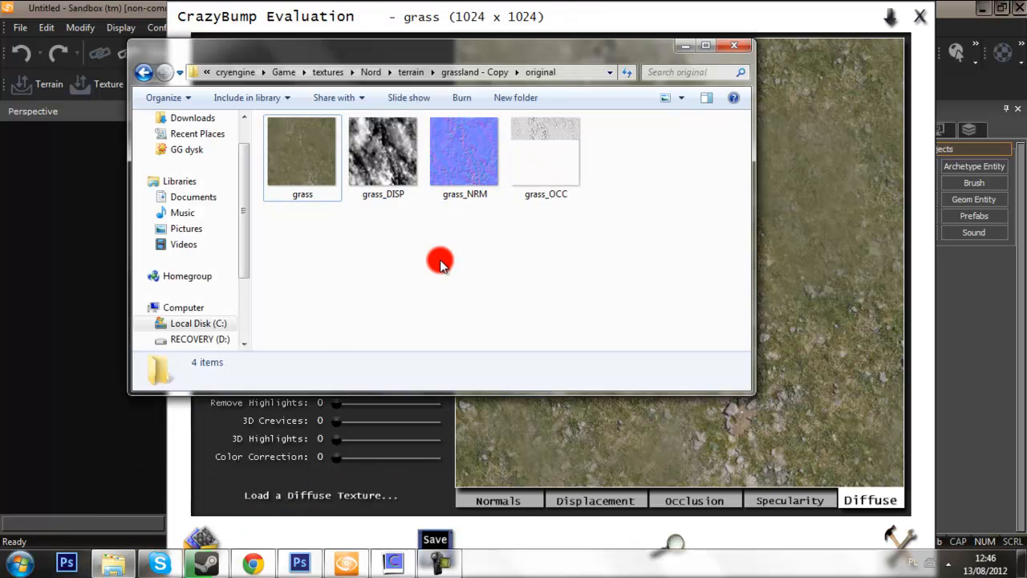
left_click(401, 186)
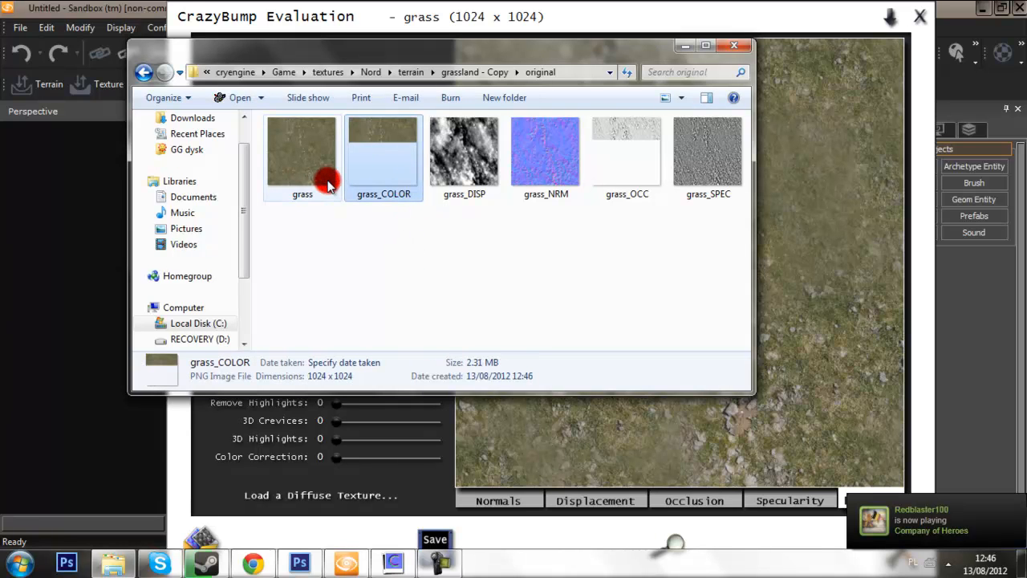
left_click(469, 178)
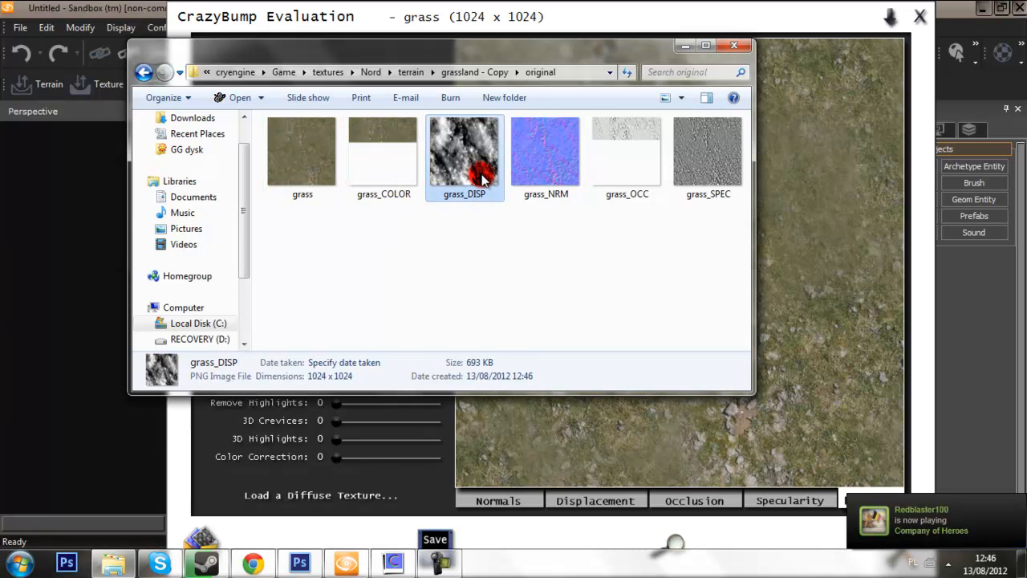
left_click(556, 183)
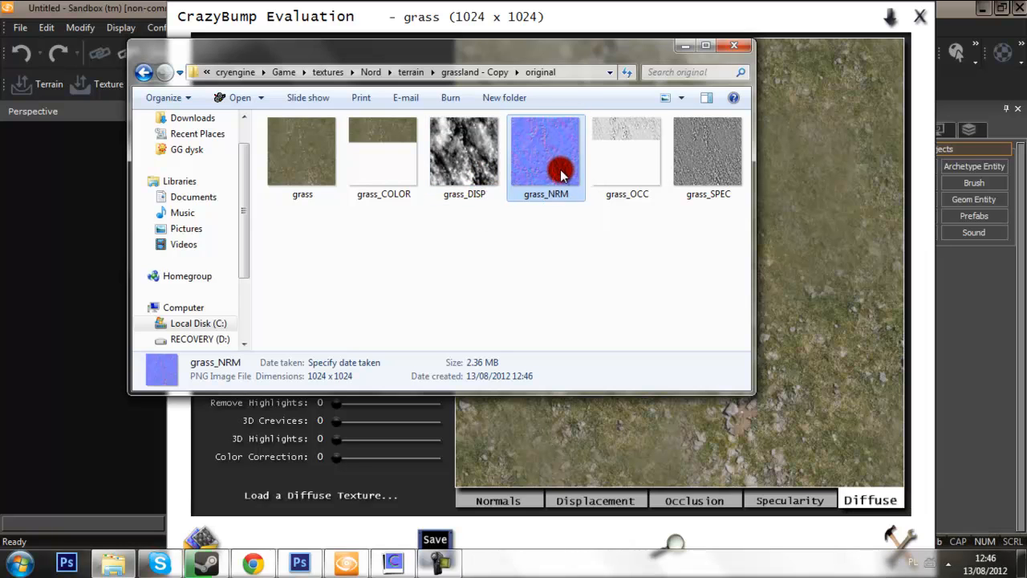
left_click(636, 176)
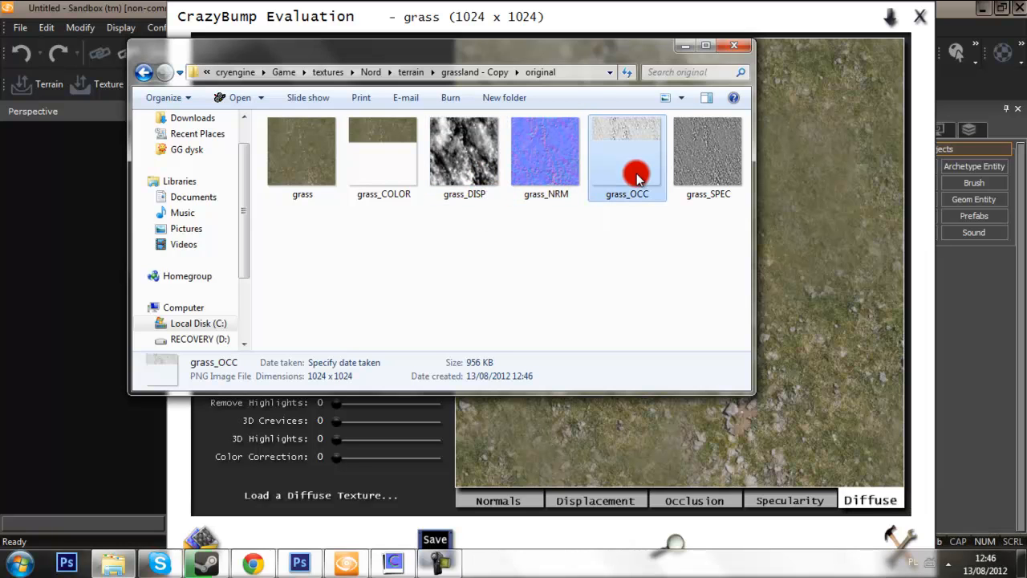
left_click(715, 180)
left_click(70, 275)
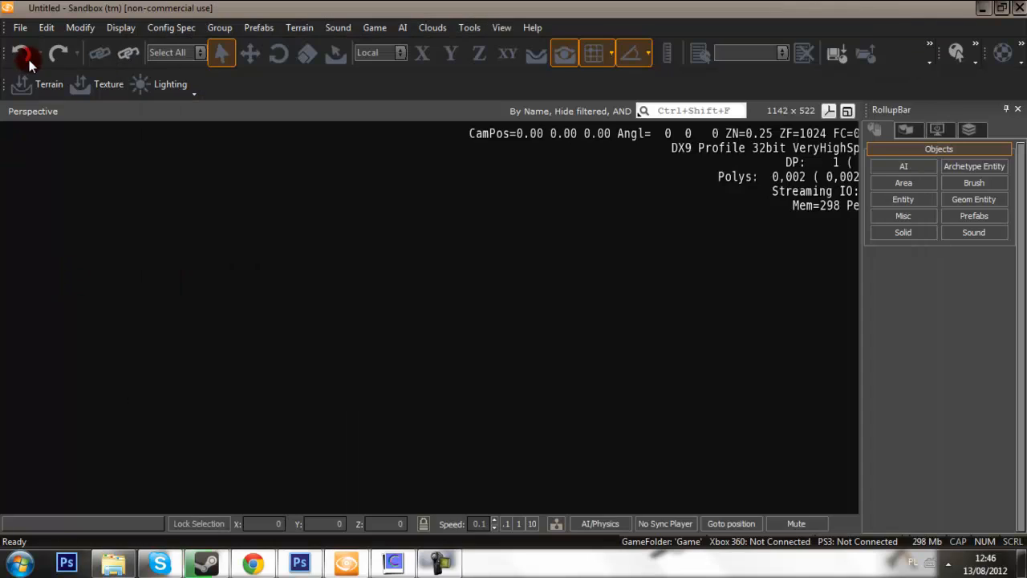
Step: Open grass_COLOR, grass_DISP and grass_NRM from the original folder in Photoshop and bring grass_COLOR.png to the front
left_click(299, 561)
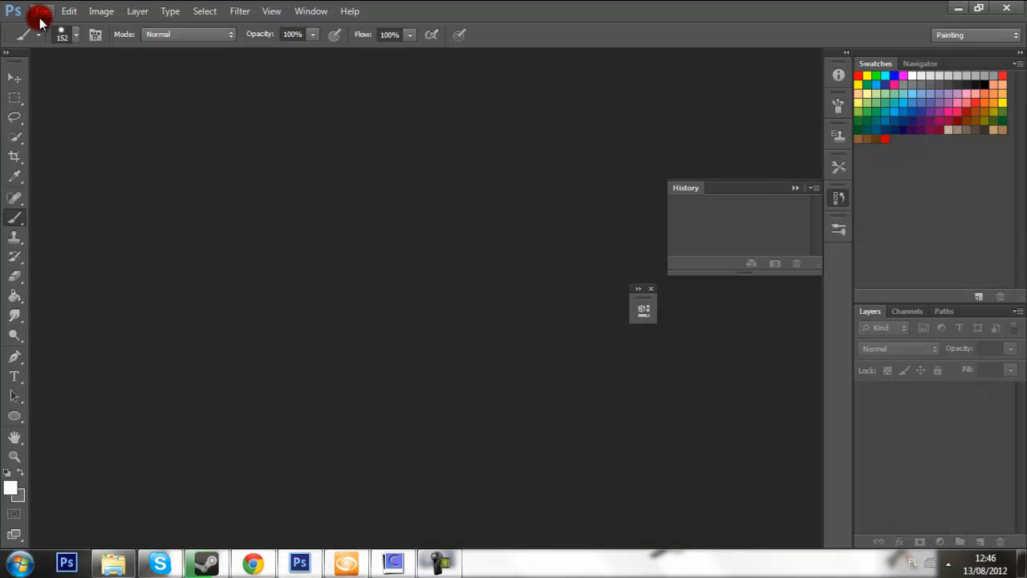
left_click(115, 562)
left_click(351, 161)
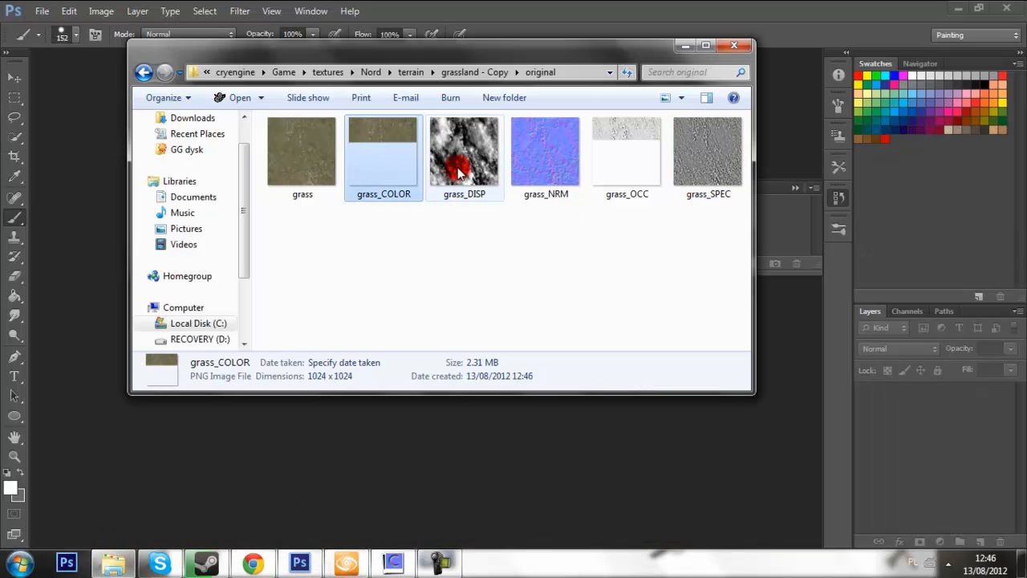
left_click(553, 190, "ctrl")
left_click_drag(553, 190, 91, 108)
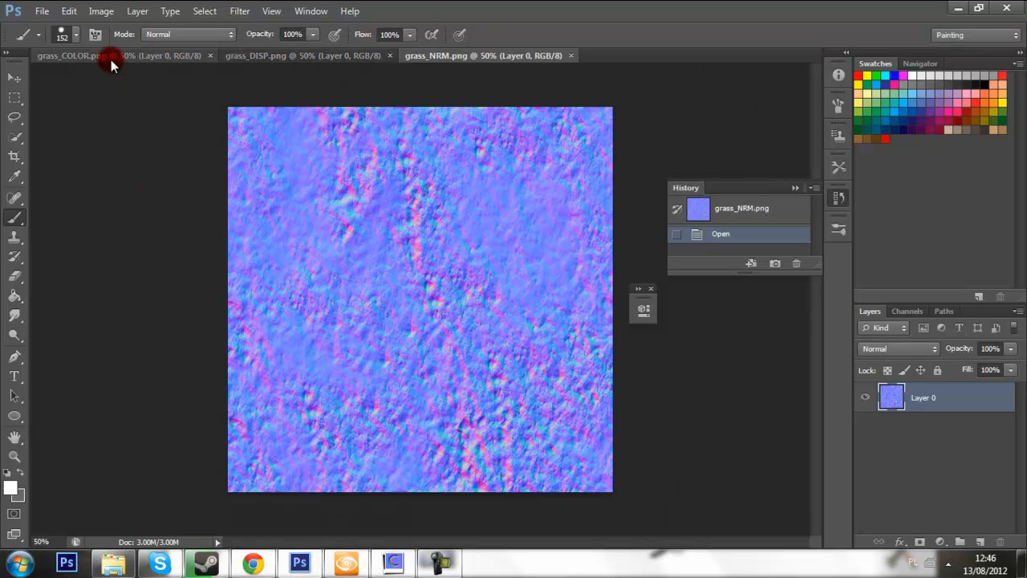
left_click(111, 58)
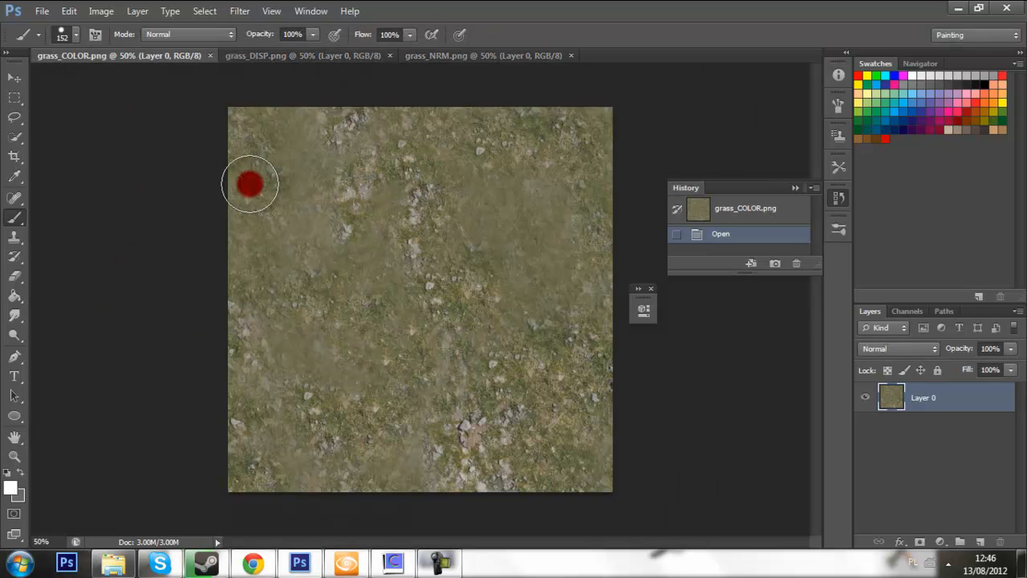
Step: Save grass_COLOR as grass_COLOR.tif in CryTIFPlugin format in the grassland - Copy folder
left_click(43, 11)
left_click(139, 194)
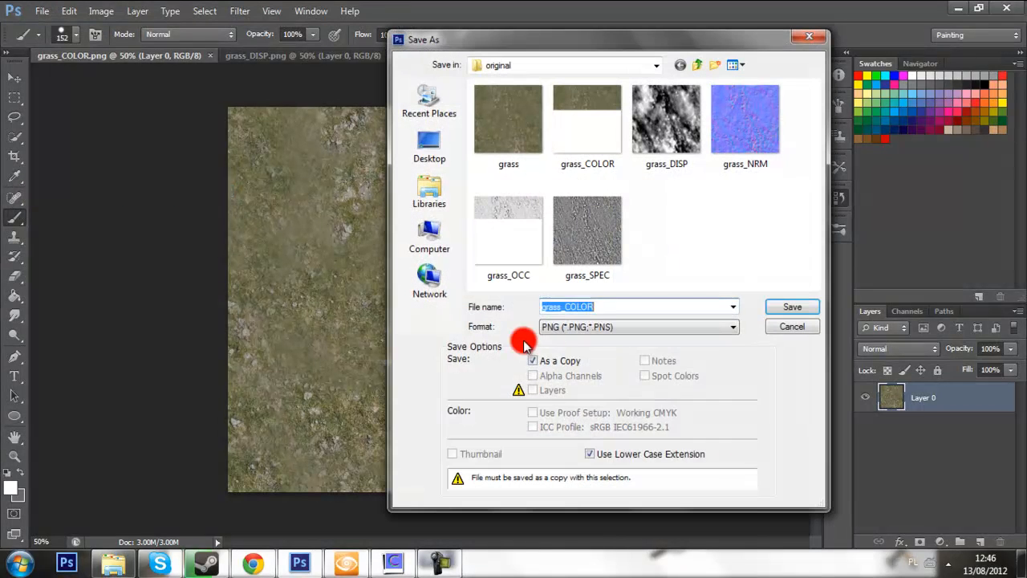
left_click(600, 329)
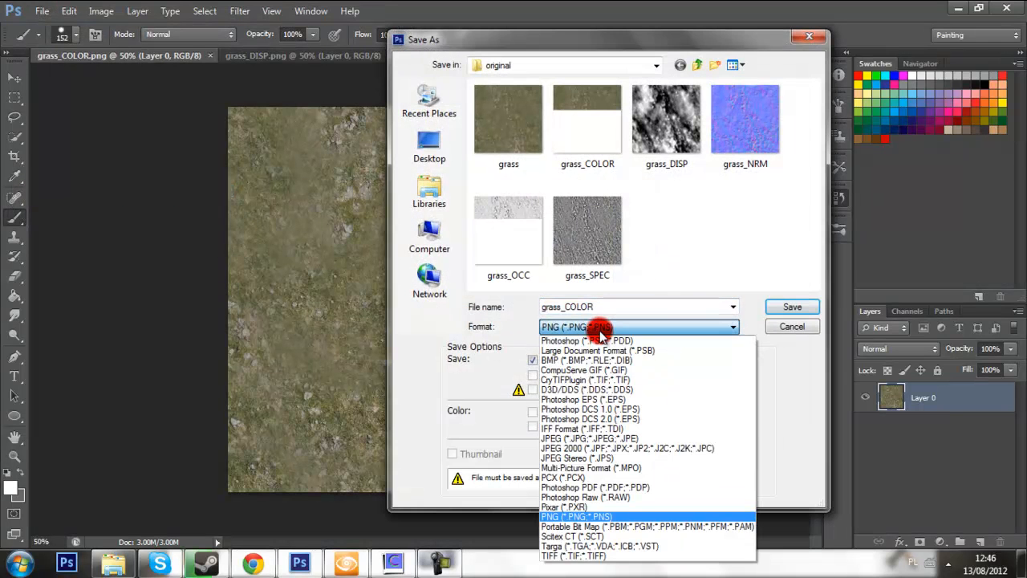
left_click(667, 380)
left_click(697, 66)
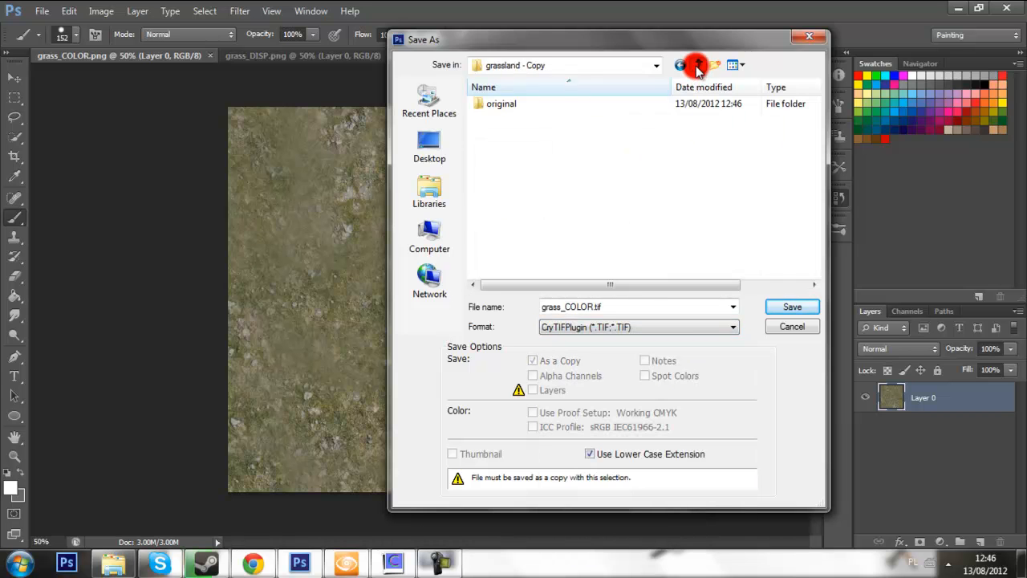
double_click(621, 306)
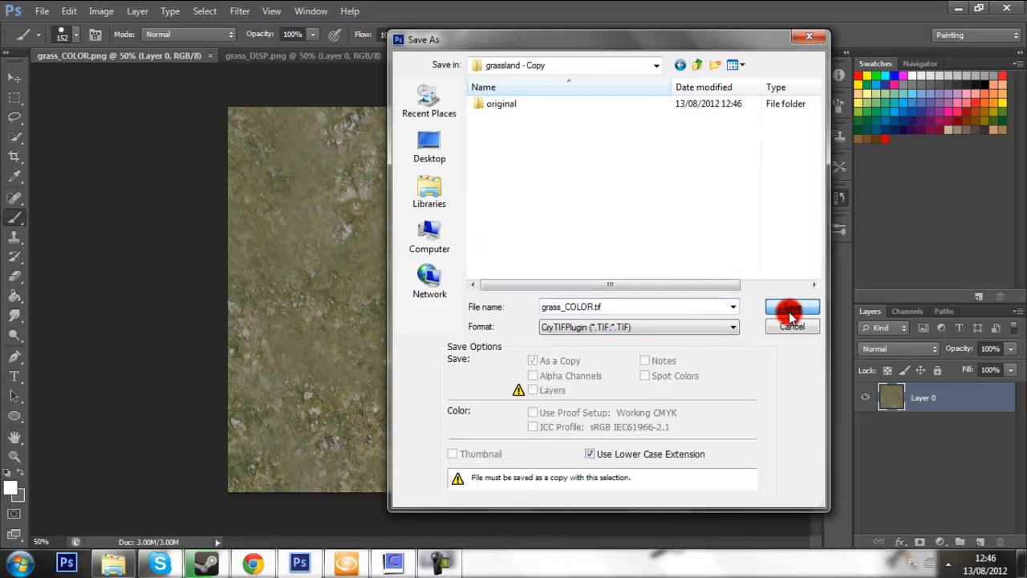
left_click(788, 309)
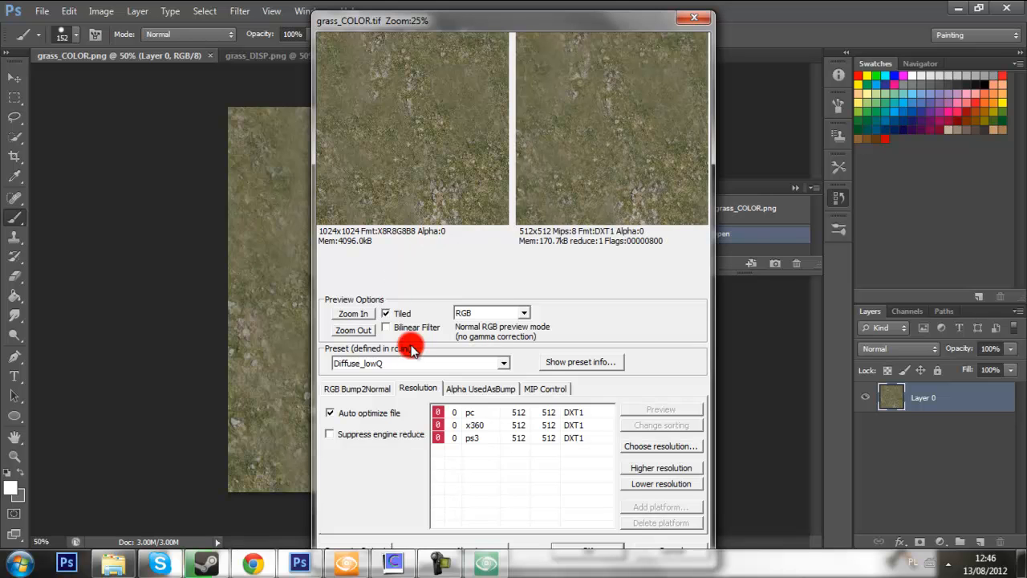
Step: Set the export preset of grass_COLOR.tif to TerrainDiffuse and shift the dialog so its lower controls are reachable
left_click(416, 363)
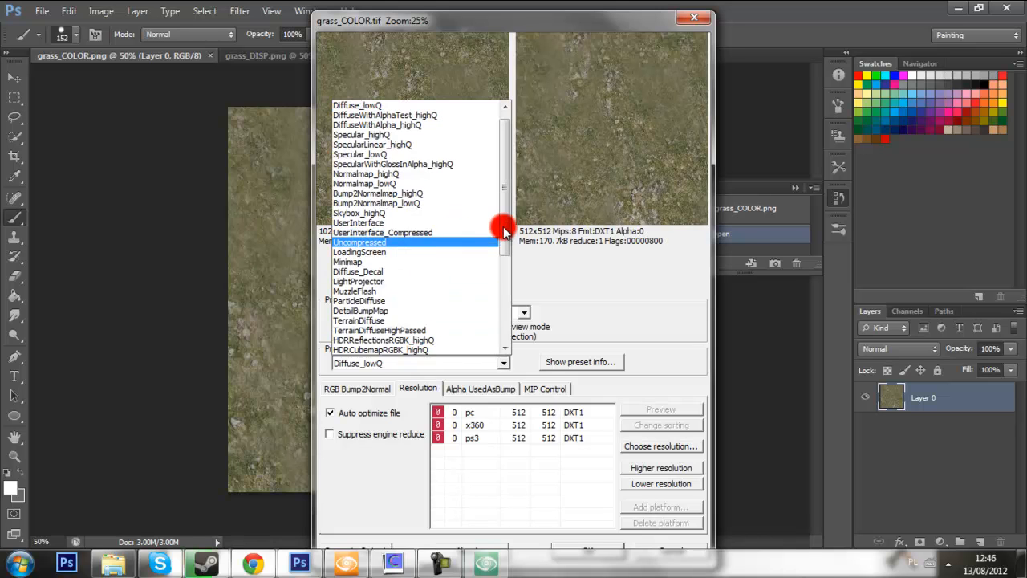
left_click_drag(503, 227, 495, 291)
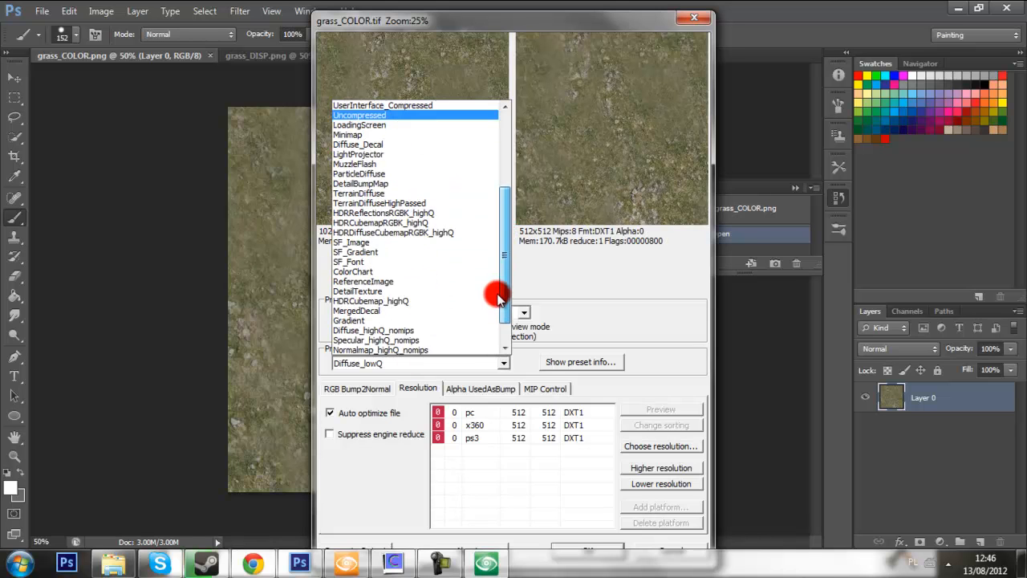
left_click(405, 193)
left_click_drag(572, 270, 630, 167)
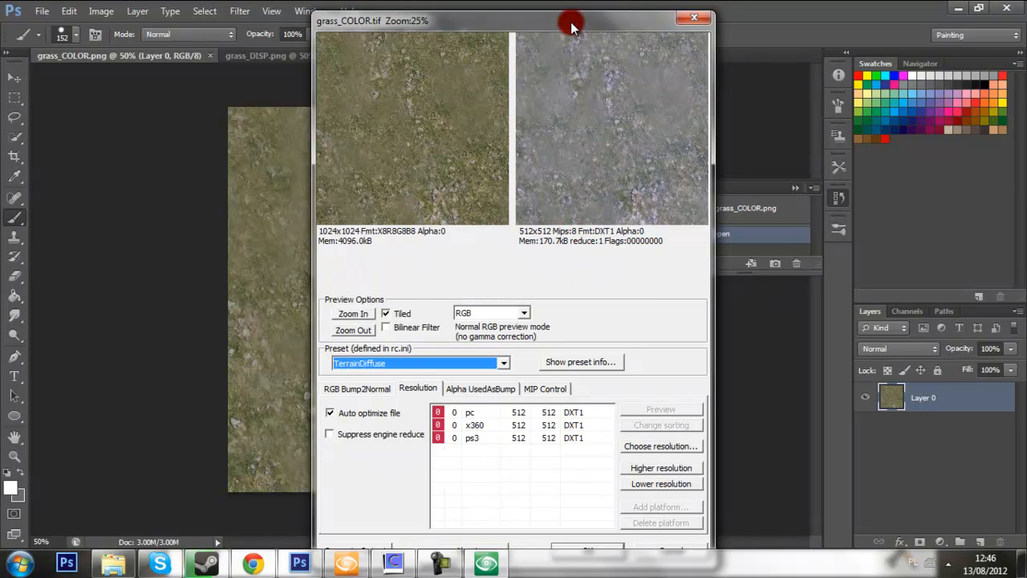
left_click_drag(573, 32, 546, 19)
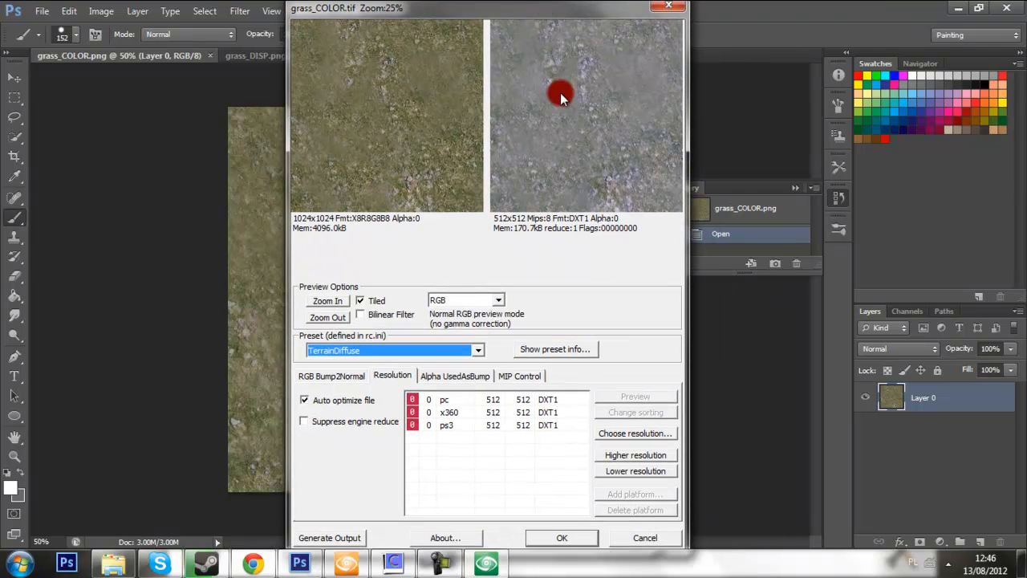
left_click(600, 175)
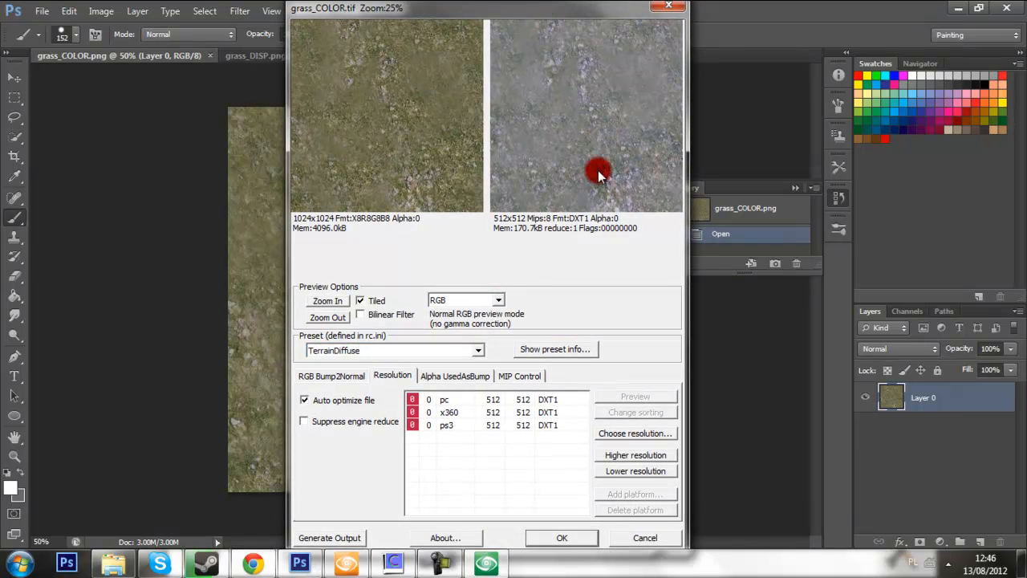
Step: Try the TerrainDiffuseHighPassed preset on grass_COLOR.tif and switch back to TerrainDiffuse
left_click(401, 354)
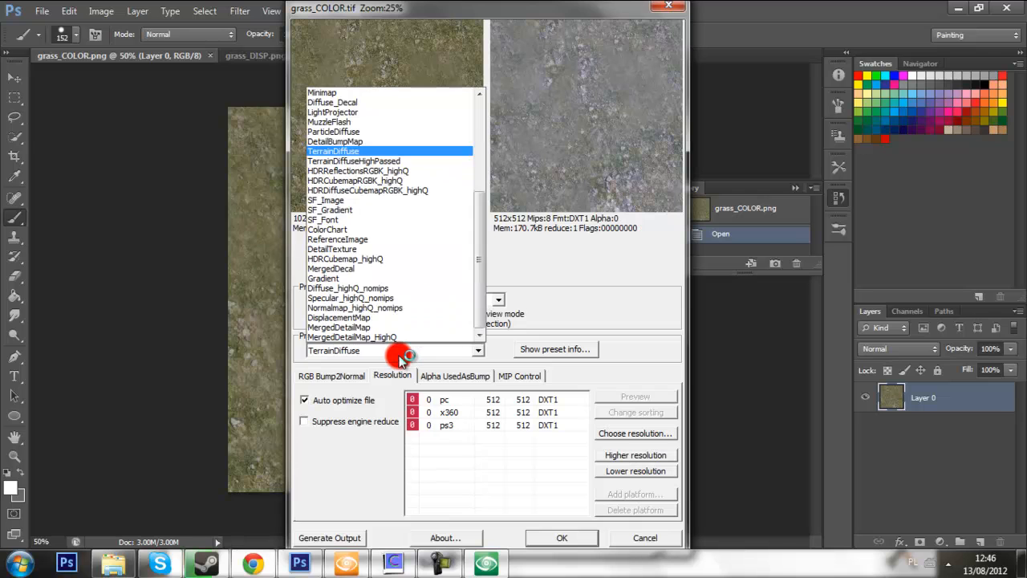
left_click(394, 160)
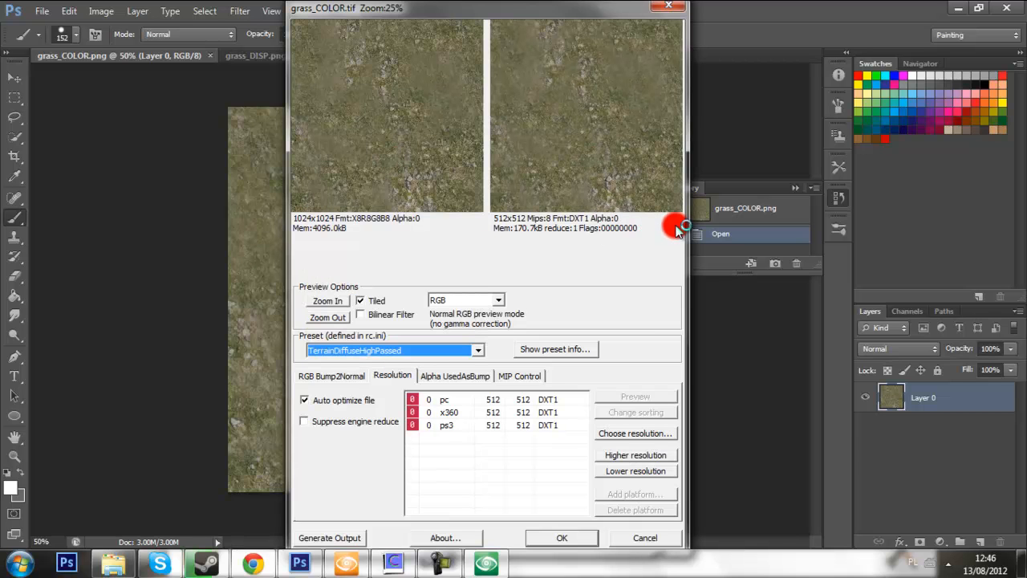
key("Up")
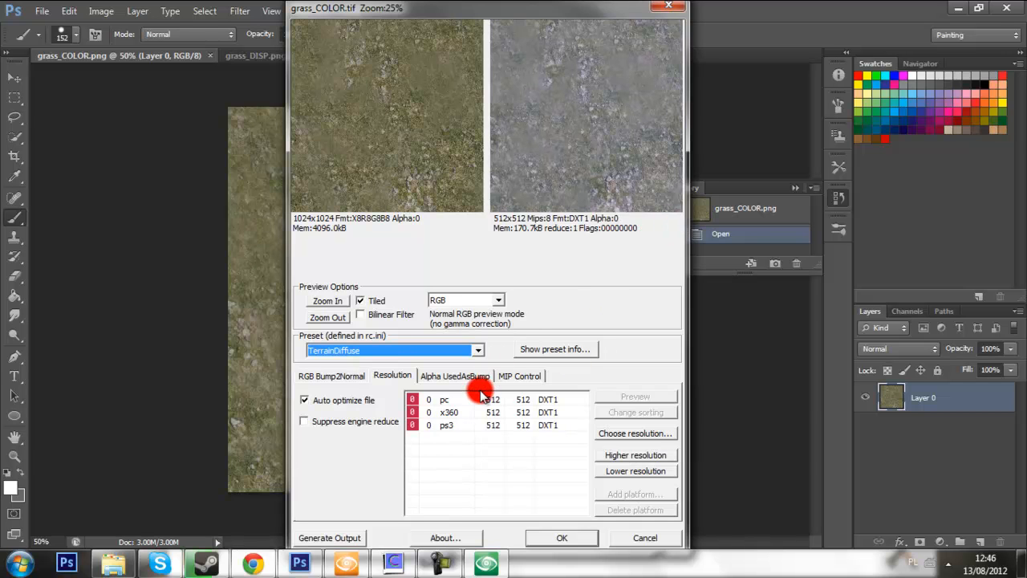
Step: Raise the pc resolution of grass_COLOR.tif to 1024 x 1024, generate the output and accept the export
left_click(627, 455)
left_click_drag(505, 18, 508, 19)
left_click(344, 537)
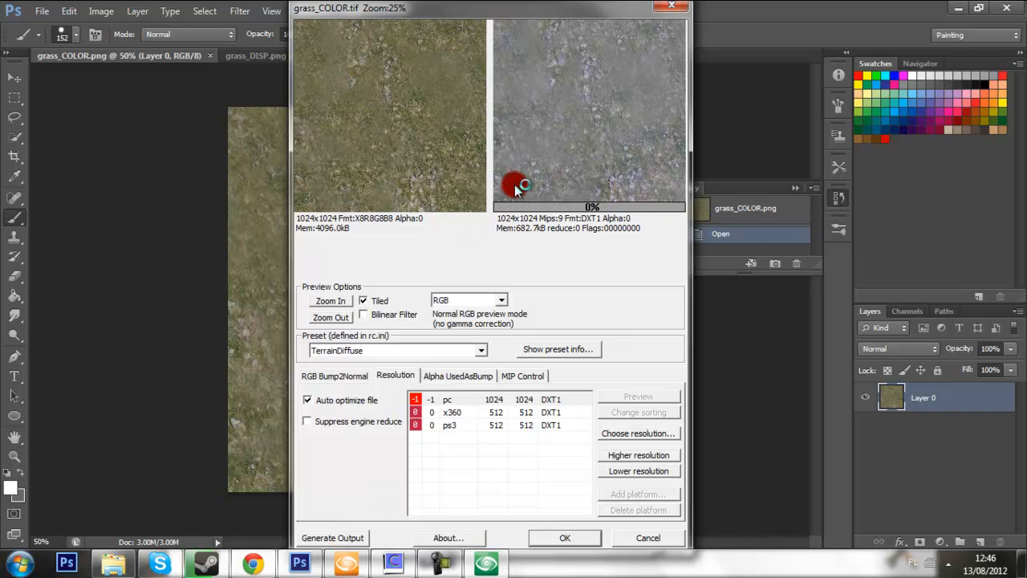
left_click(563, 537)
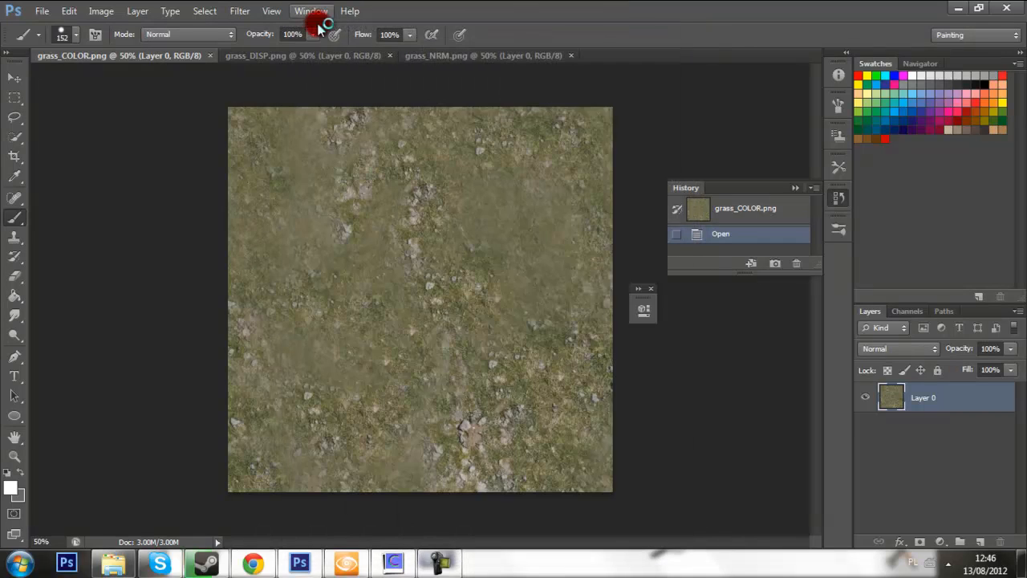
Step: In grass_DISP.png, cut the whole displacement image from Layer 0 and fill the emptied layer with white
left_click(302, 59)
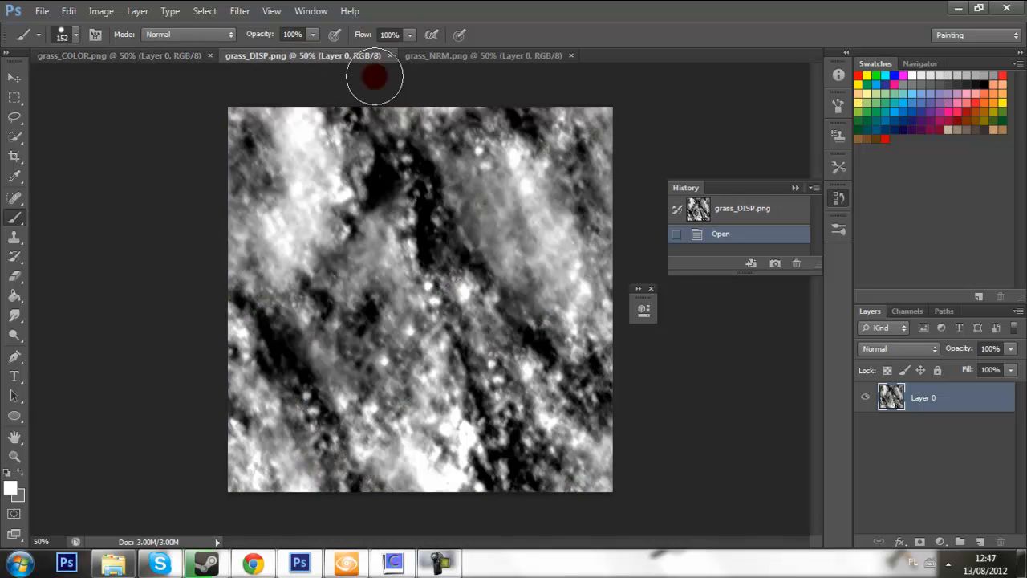
left_click(20, 99)
left_click_drag(201, 86, 785, 572)
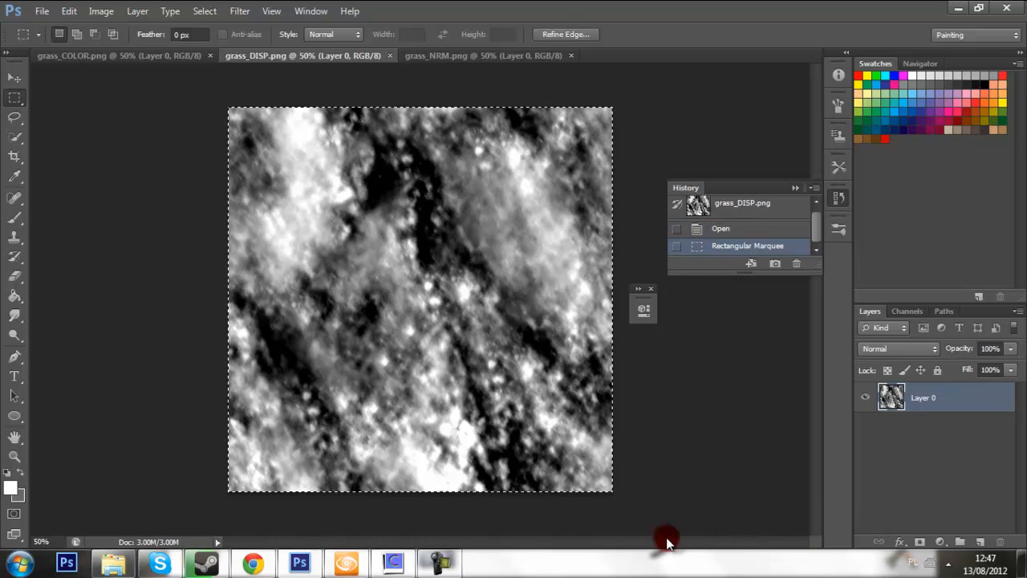
key("ctrl+x")
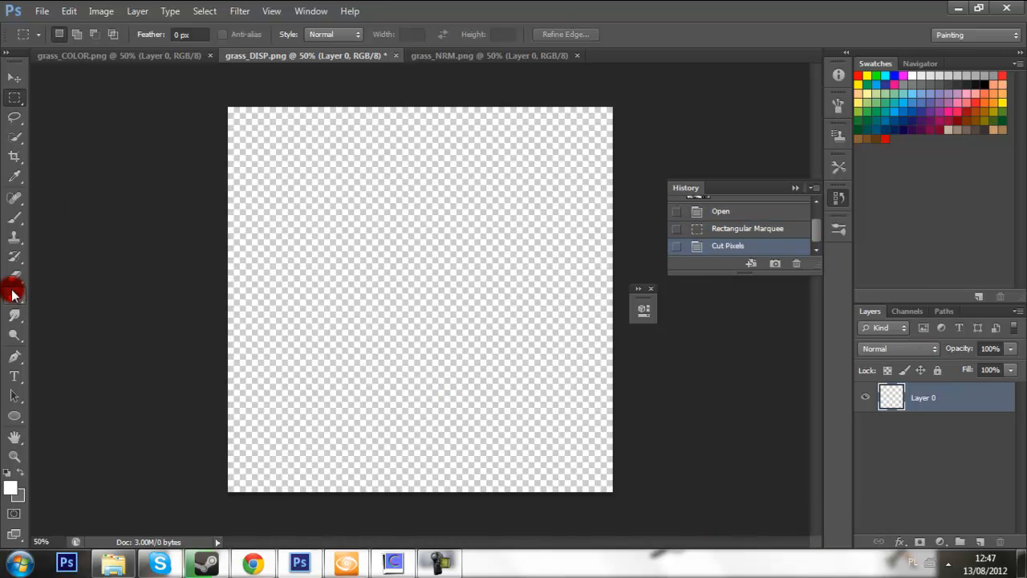
left_click(16, 294)
left_click(408, 271)
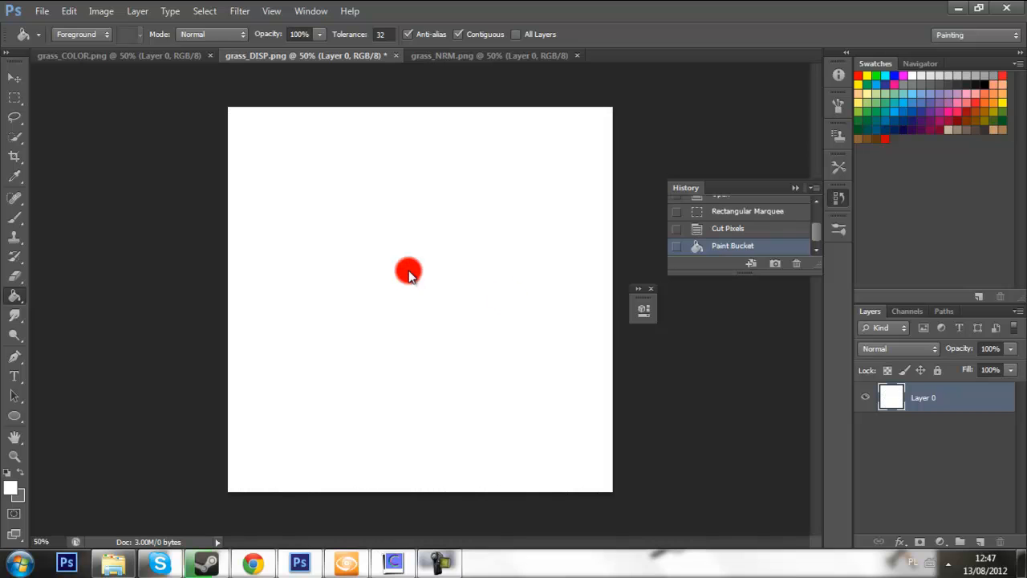
Step: Paste the cut displacement image into a new alpha channel, turn on RGB visibility and clear the selection
left_click(909, 311)
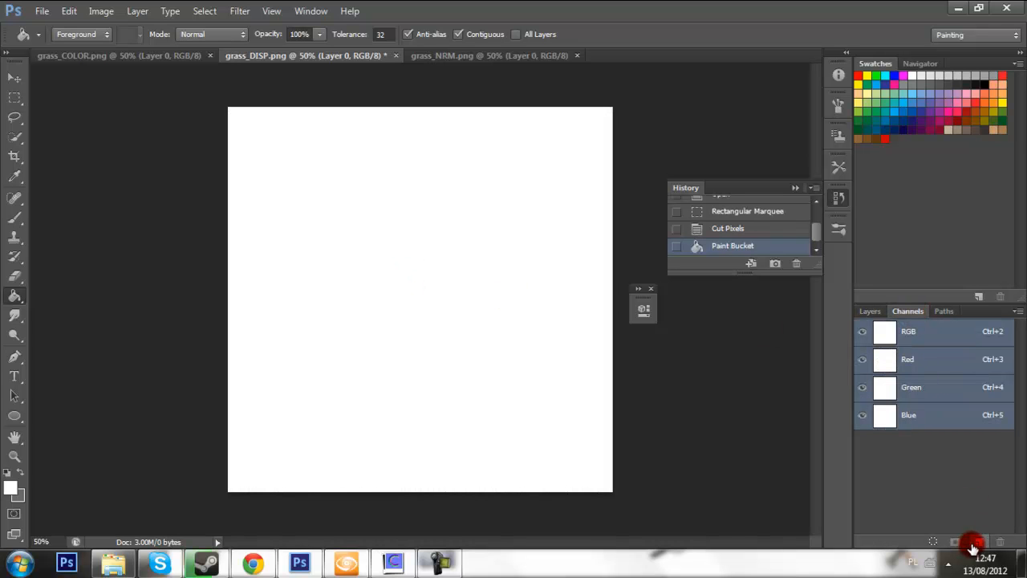
left_click(976, 543)
key("ctrl+v")
left_click(863, 331)
left_click(870, 311)
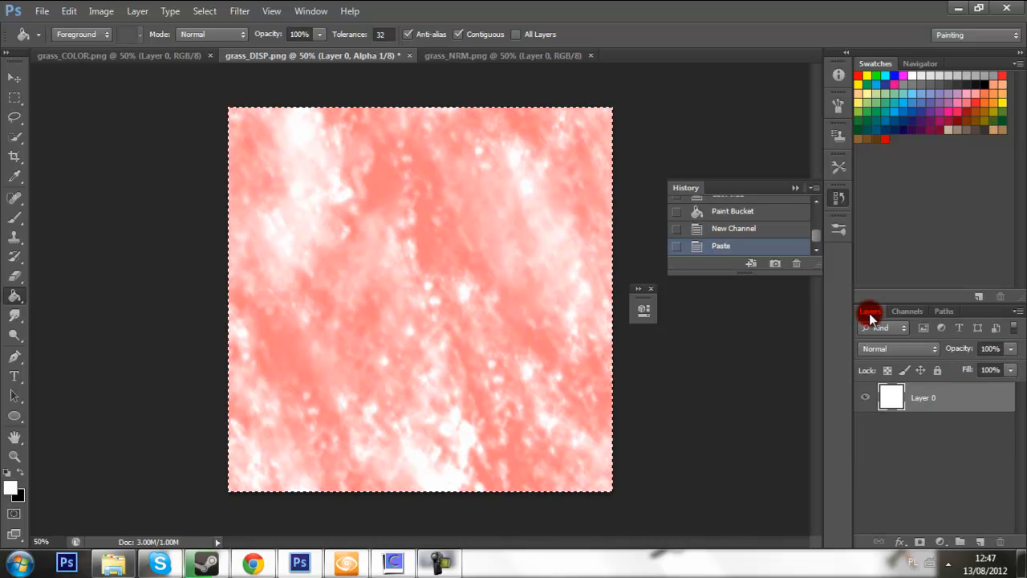
left_click(907, 311)
left_click(871, 312)
left_click(15, 97)
key("ctrl+d")
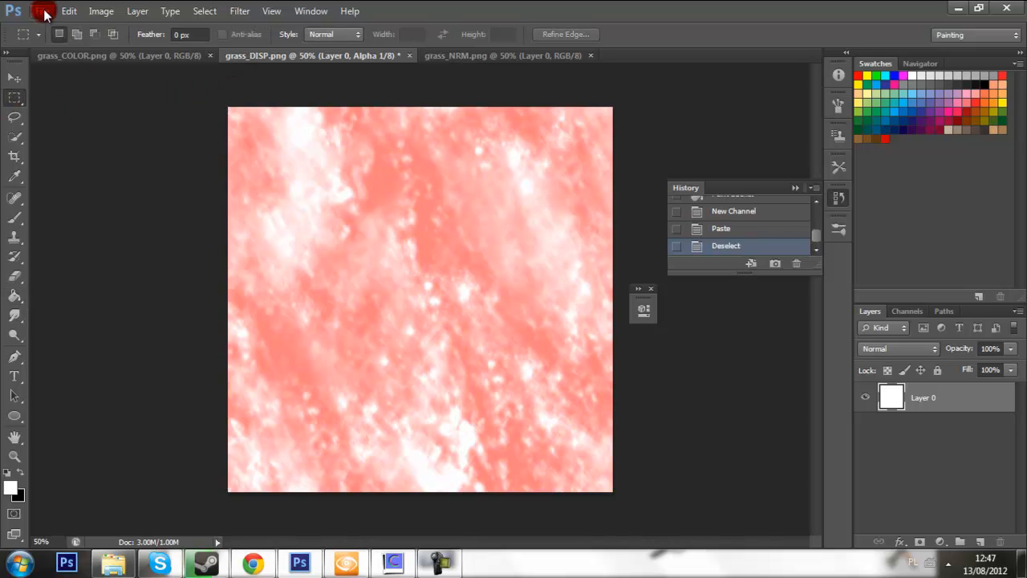
Step: Save the displacement image as grass_displ.tif in CryTIFPlugin format with alpha channels in the grassland - Copy folder
left_click(44, 11)
left_click(101, 195)
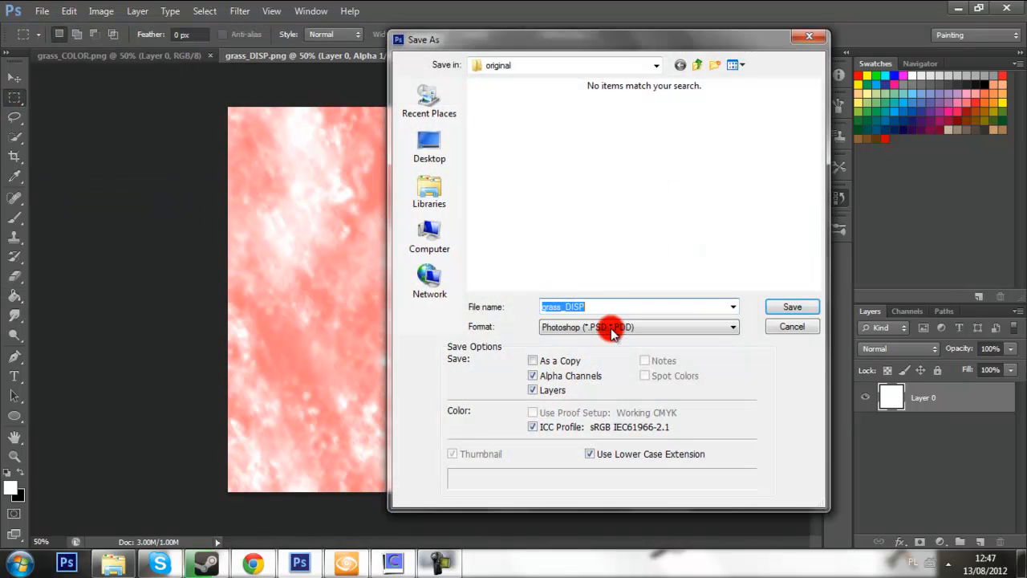
left_click(694, 66)
left_click(632, 327)
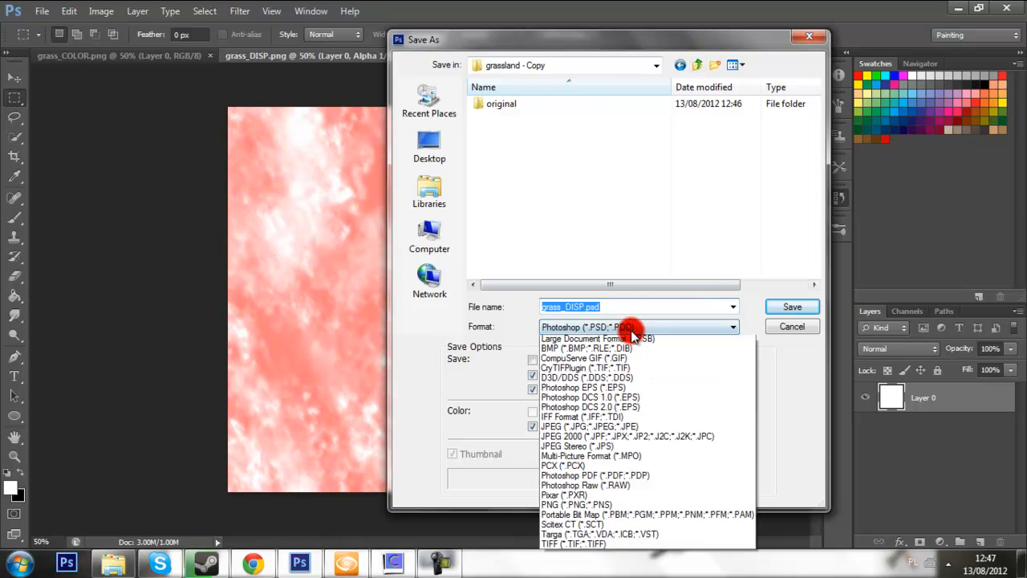
left_click(614, 381)
double_click(566, 306)
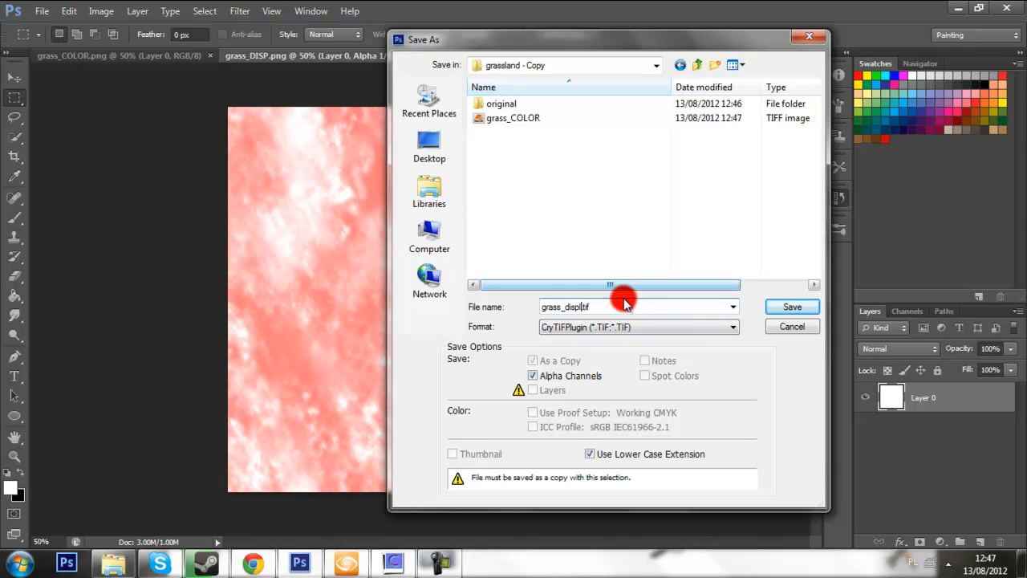
left_click(589, 307)
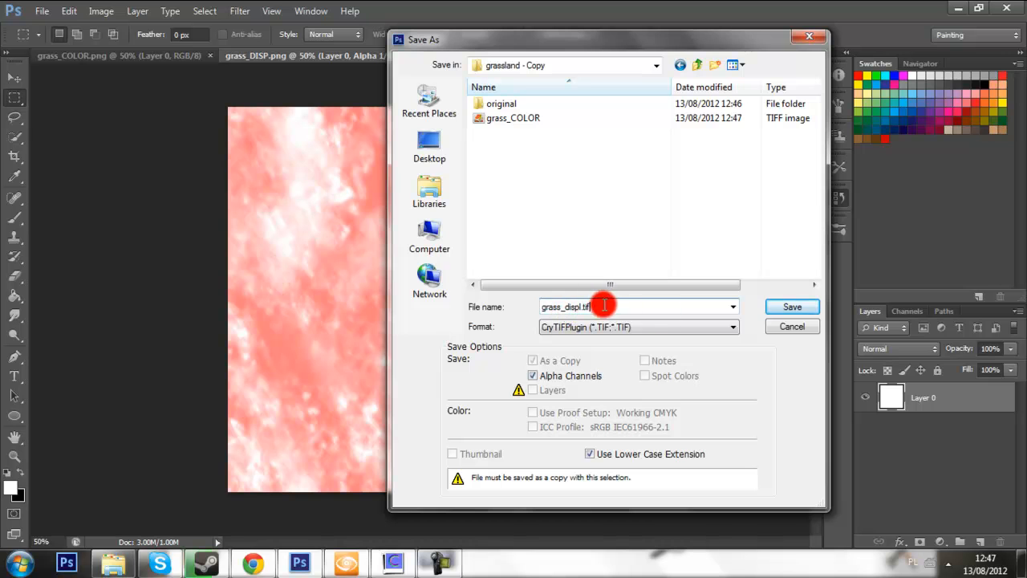
left_click(782, 310)
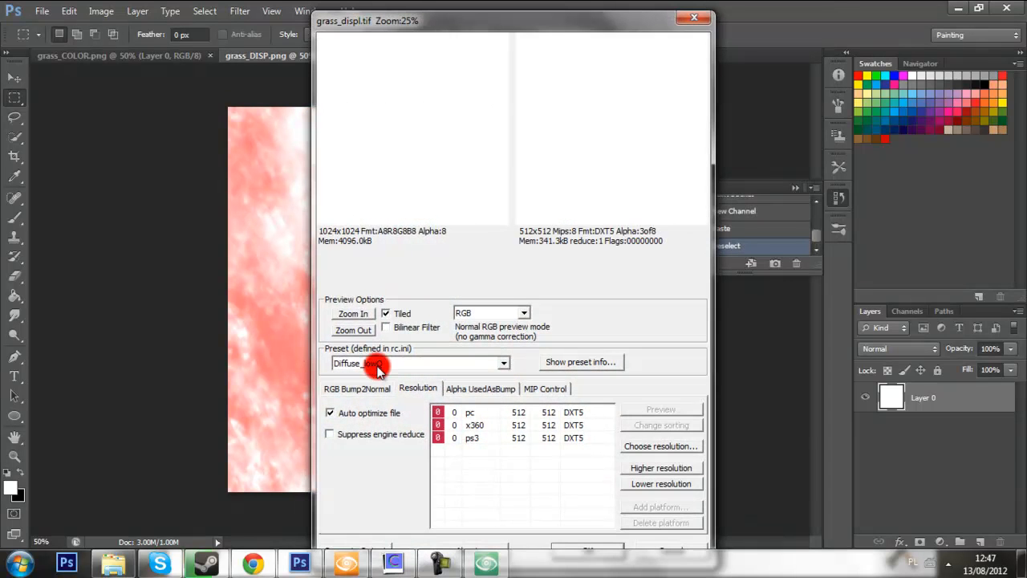
Step: Set the export preset of grass_displ.tif to DisplacementMap and move the dialog up to reach its lower controls
left_click(377, 366)
scroll(377, 365, "down", 3)
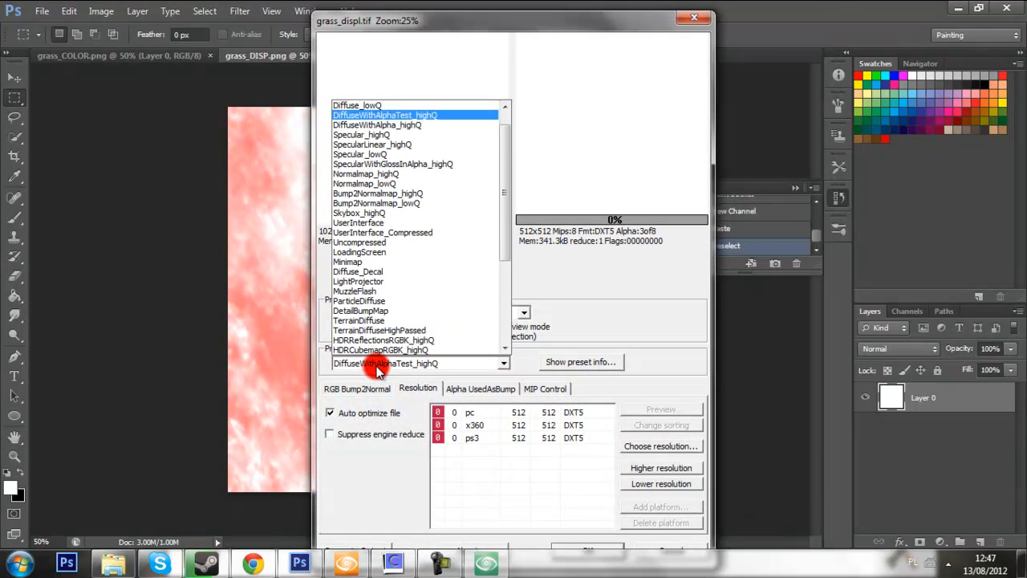
scroll(378, 368, "down", 10)
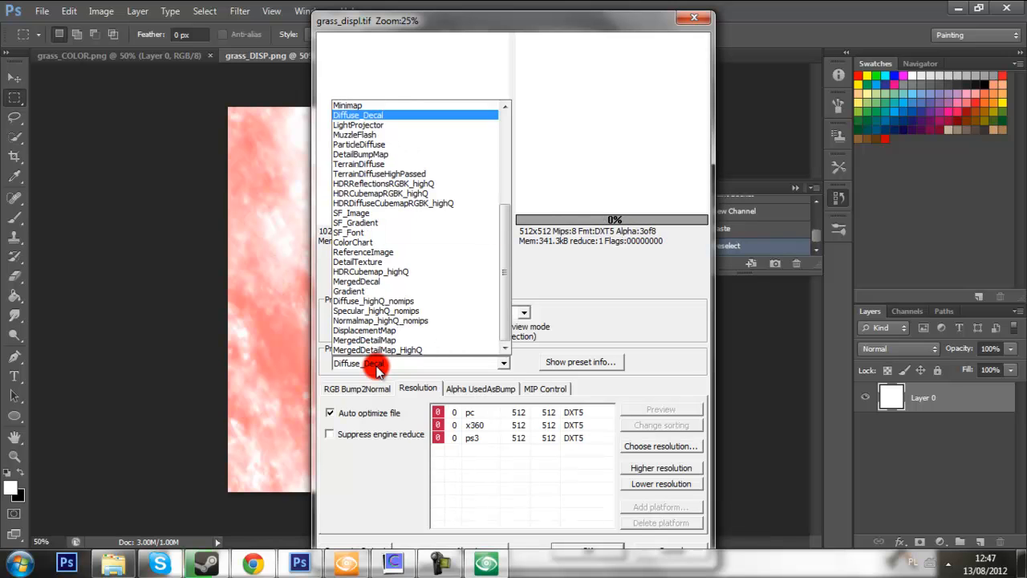
scroll(376, 363, "up", 15)
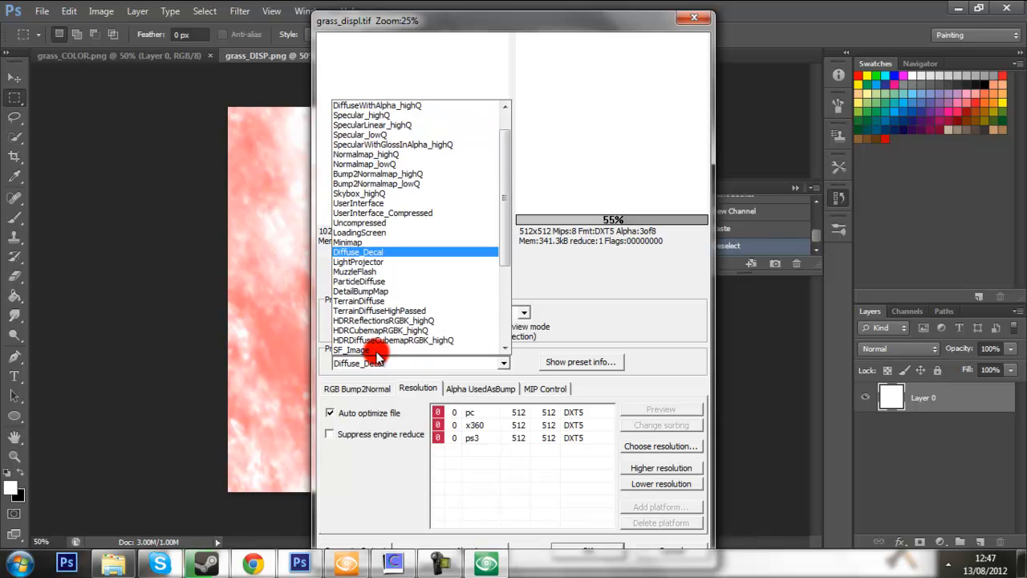
scroll(377, 353, "down", 5)
scroll(376, 353, "down", 18)
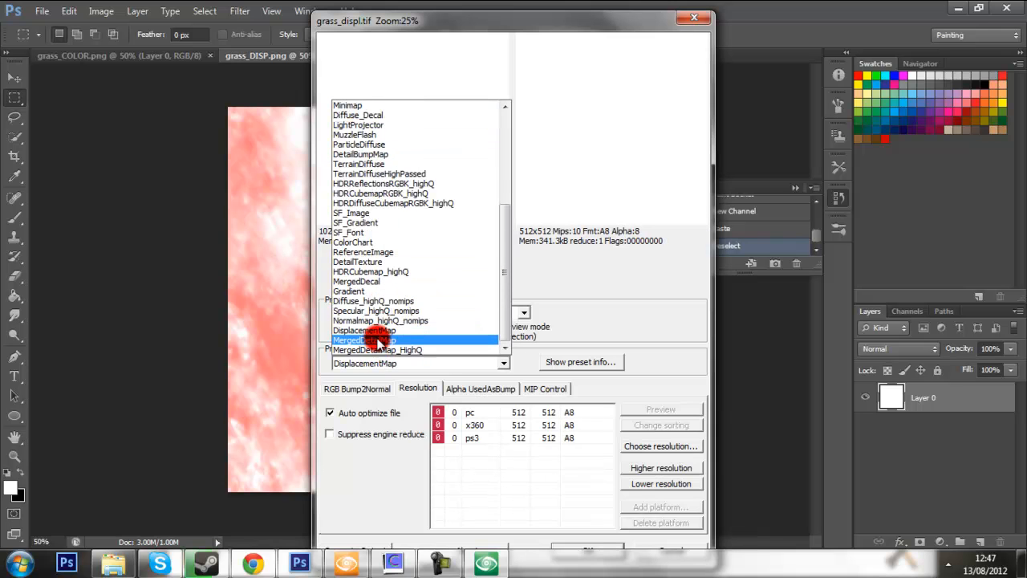
left_click(363, 330)
left_click_drag(543, 30, 543, 17)
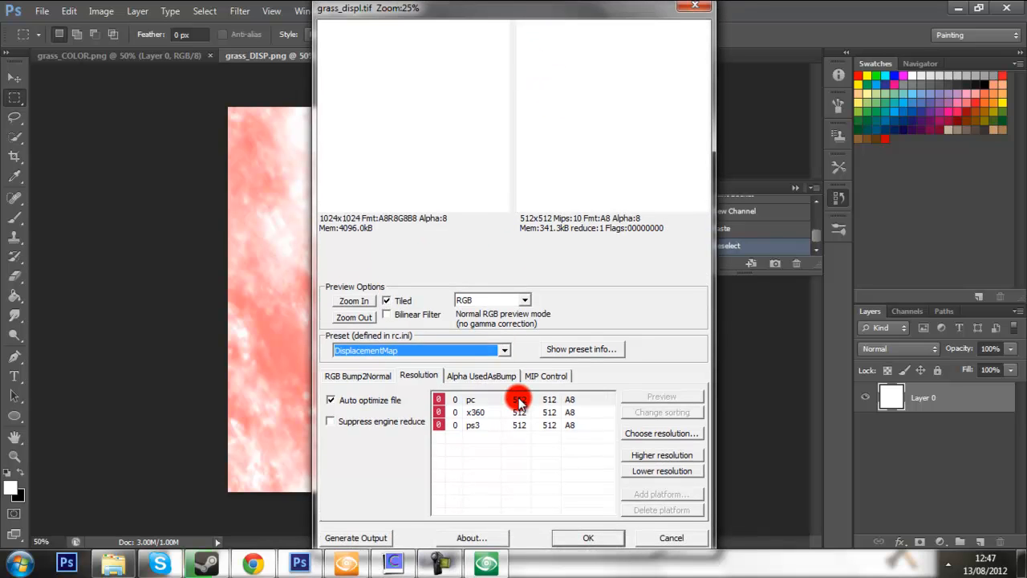
Step: Raise the pc resolution of grass_displ.tif to 1024 x 1024, generate the output and accept the export
left_click(518, 399)
left_click(662, 455)
left_click(355, 537)
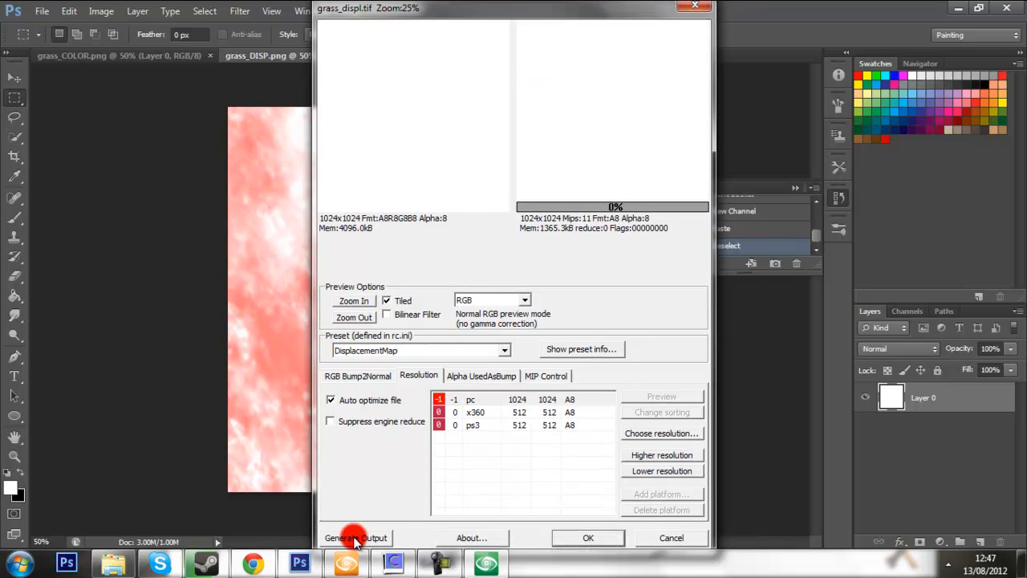
left_click(574, 536)
Step: Save the normal map grass_NRM.png as grass_ddn.tif in CryTIFPlugin format in the grassland - Copy folder
left_click(482, 56)
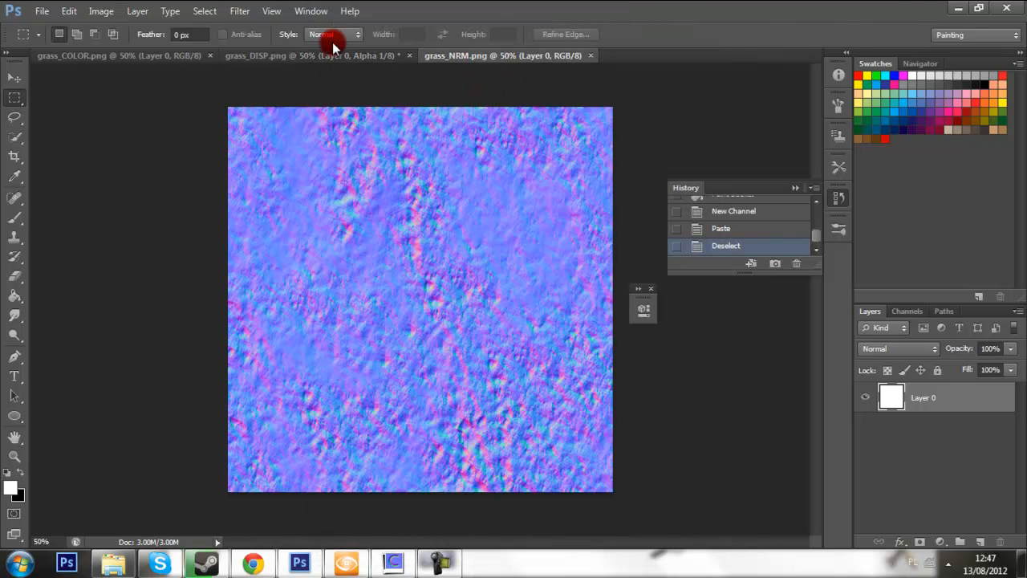
left_click(40, 11)
left_click(120, 195)
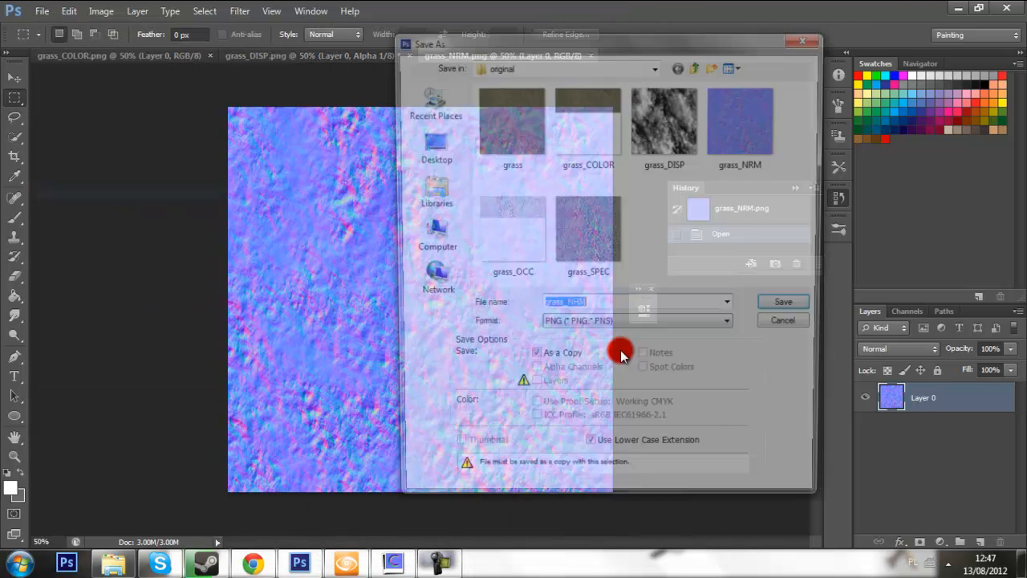
left_click(700, 67)
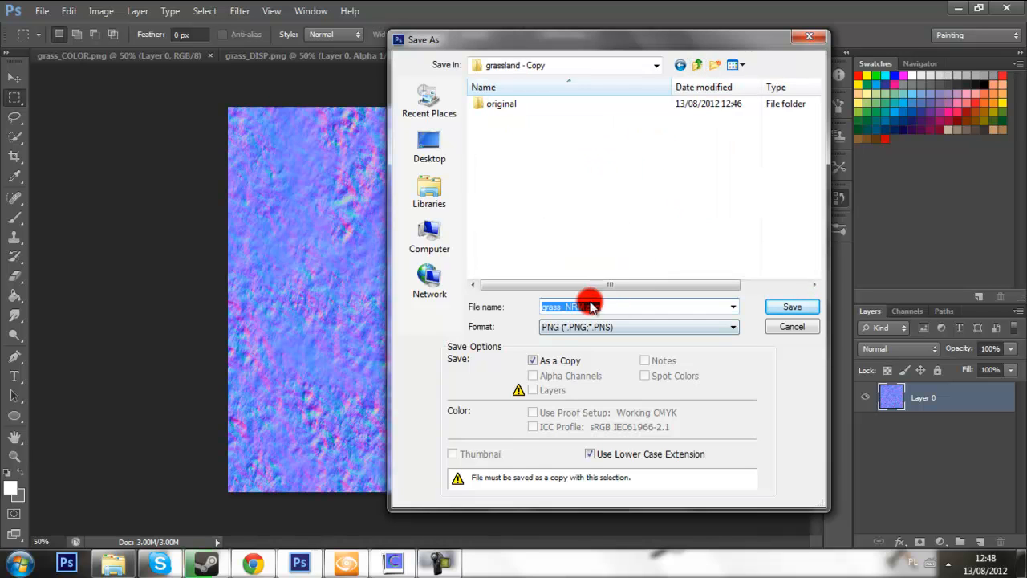
left_click(573, 326)
key("c")
key("c")
key("Return")
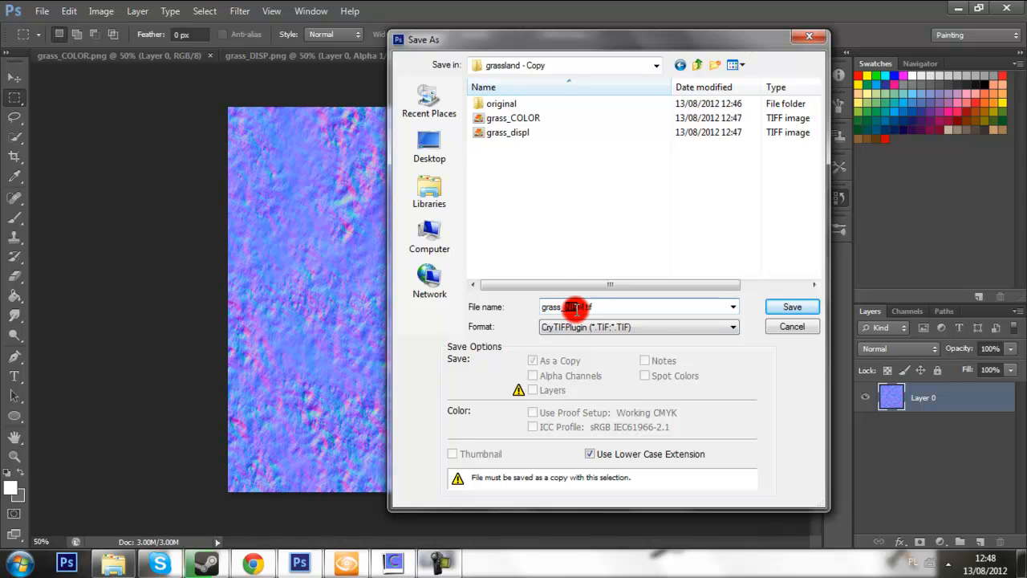
left_click(676, 325)
left_click(676, 328)
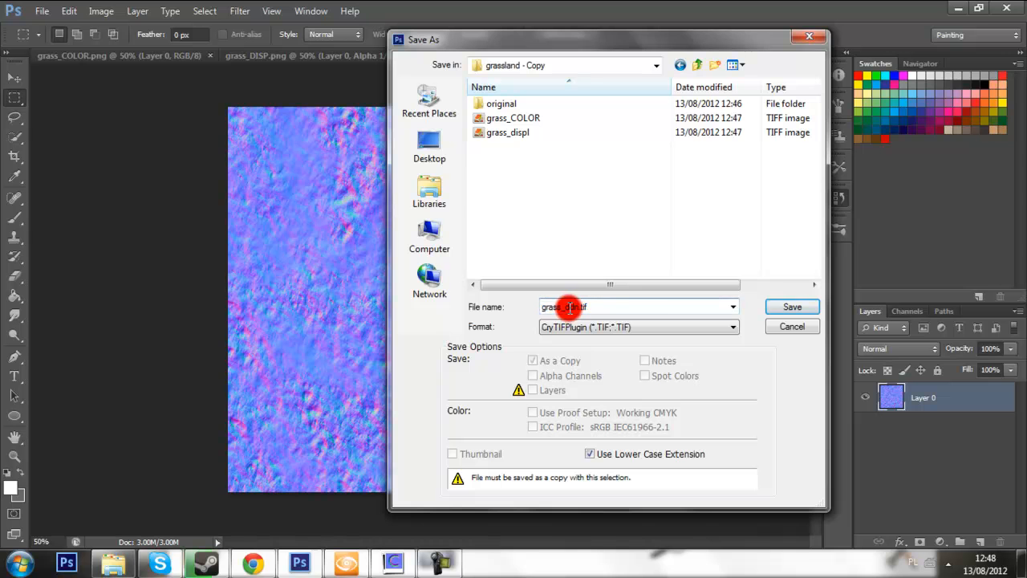
left_click(792, 308)
Step: Set the export preset of grass_ddn.tif to Normalmap_highQ and move the dialog up to reach its lower controls
left_click(409, 356)
scroll(402, 356, "down", 5)
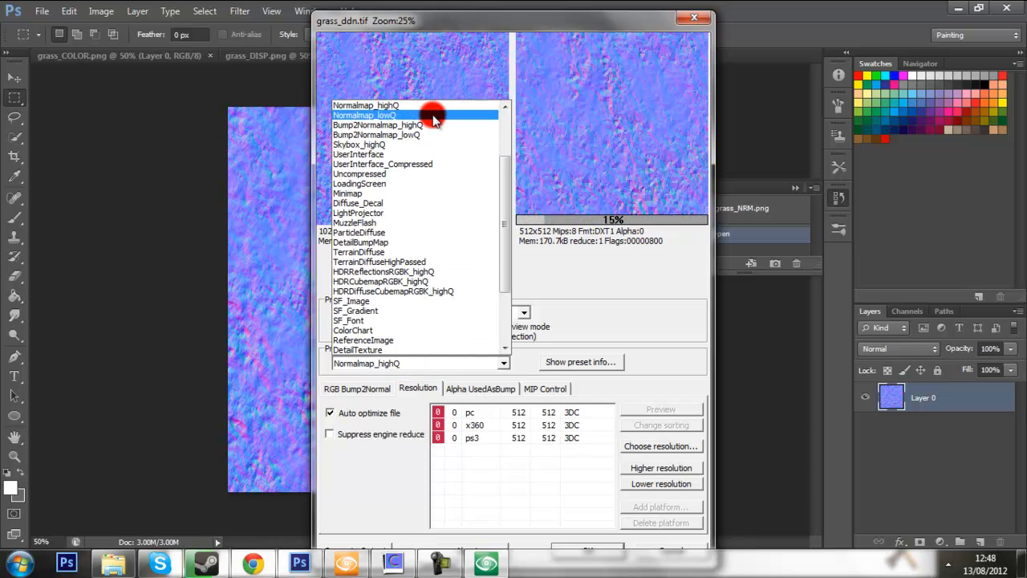
left_click(447, 106)
left_click_drag(497, 28, 500, 19)
Step: Raise the pc resolution of grass_ddn.tif to 1024 x 1024, generate the output and accept the export
left_click(665, 457)
left_click(610, 338)
left_click(566, 401)
left_click(634, 456)
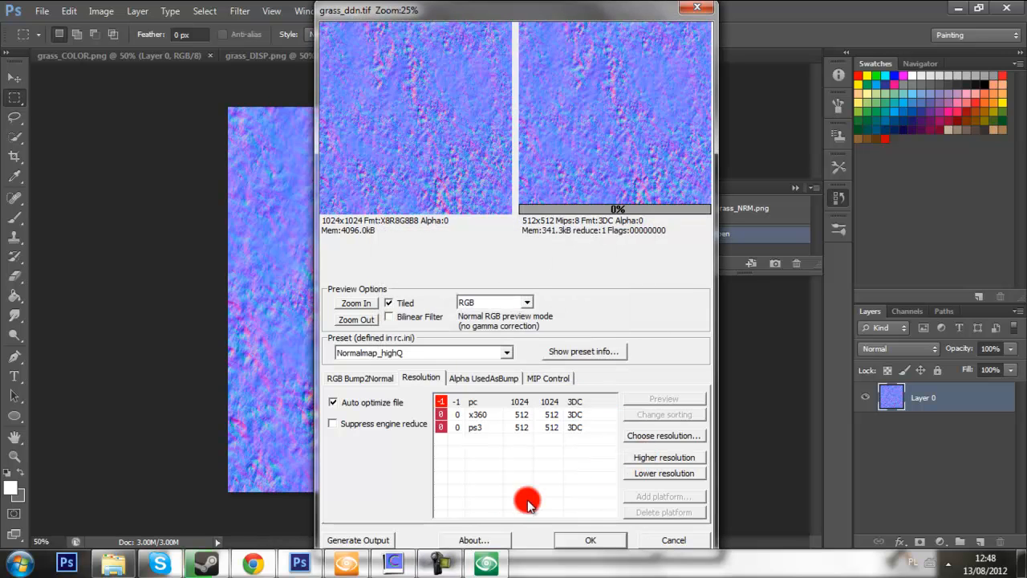
left_click(376, 542)
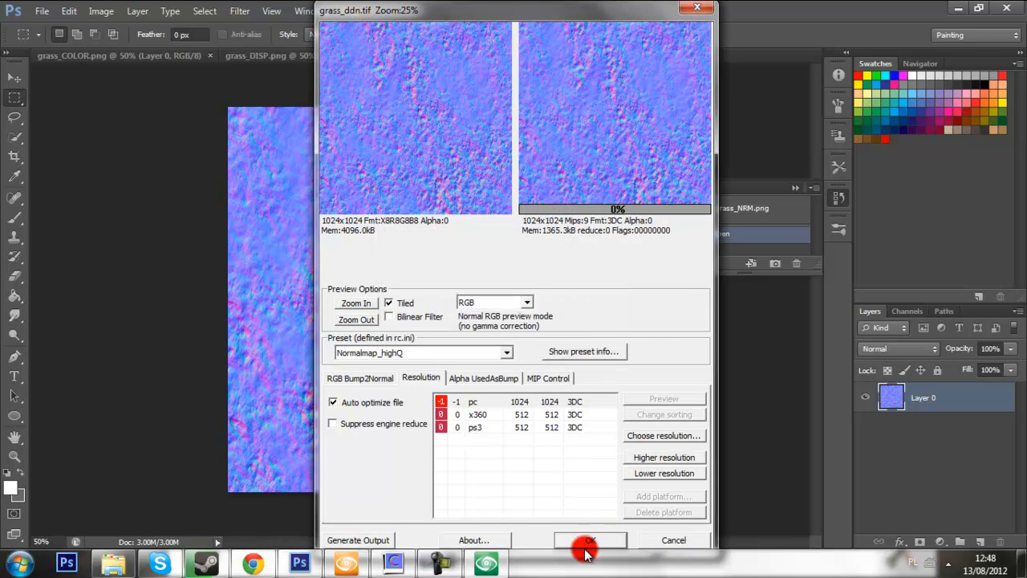
left_click(520, 416)
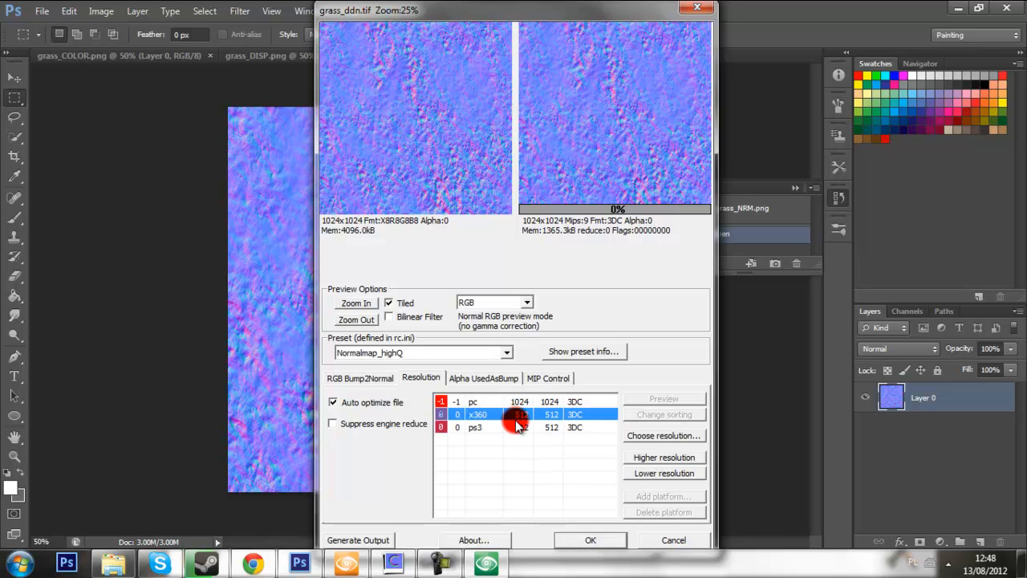
left_click(536, 404)
left_click(588, 538)
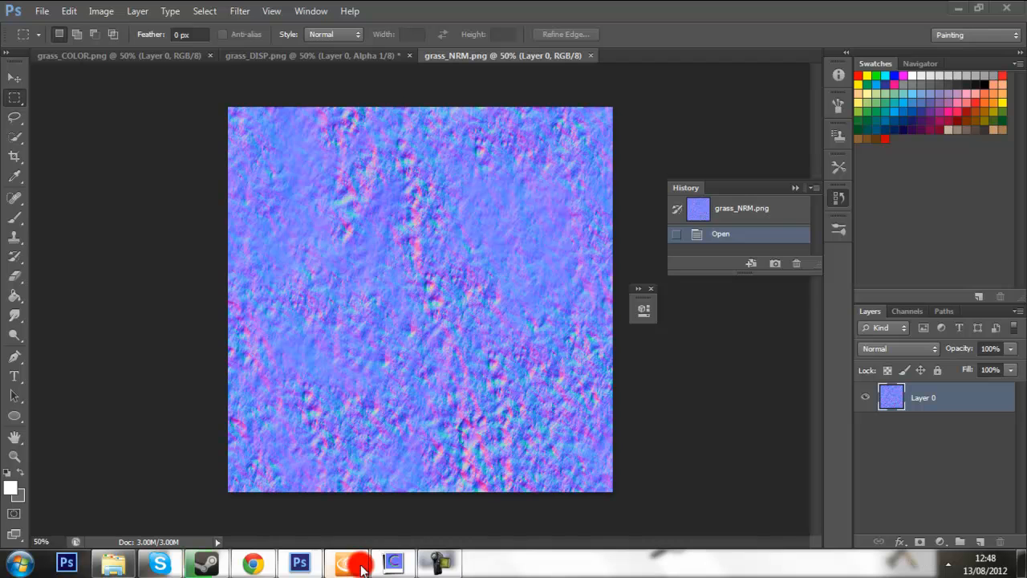
Step: Switch to File Explorer and examine the paired DDS and TIFF exports for color, normal and displacement in the grassland - Copy folder
left_click(116, 564)
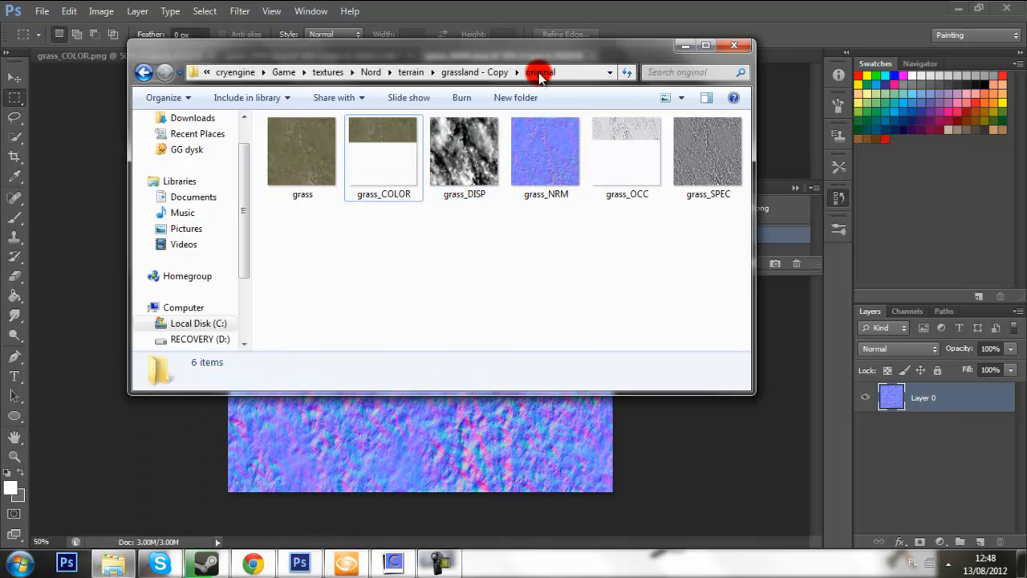
left_click(481, 71)
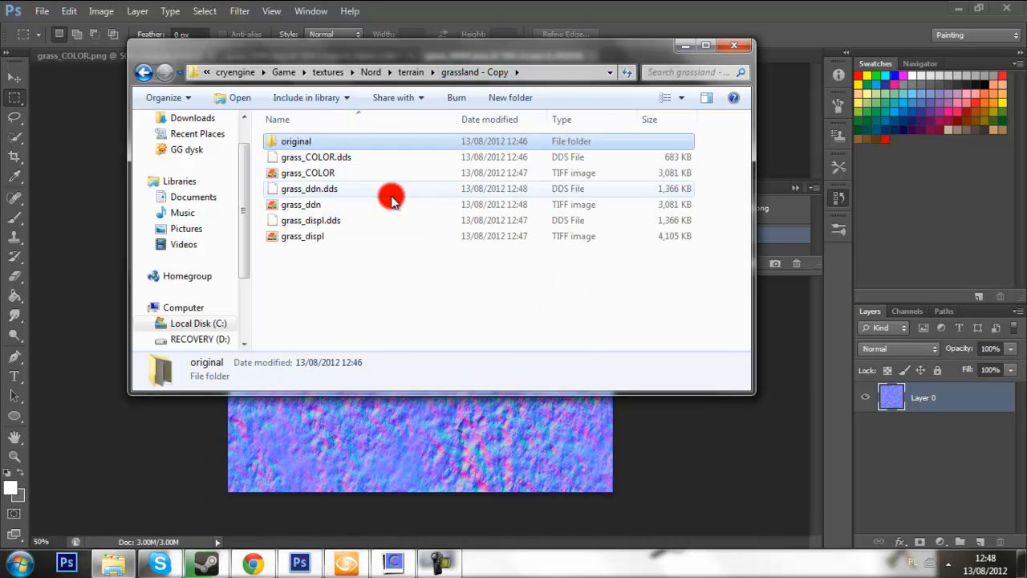
left_click(359, 160)
left_click(332, 175, "ctrl")
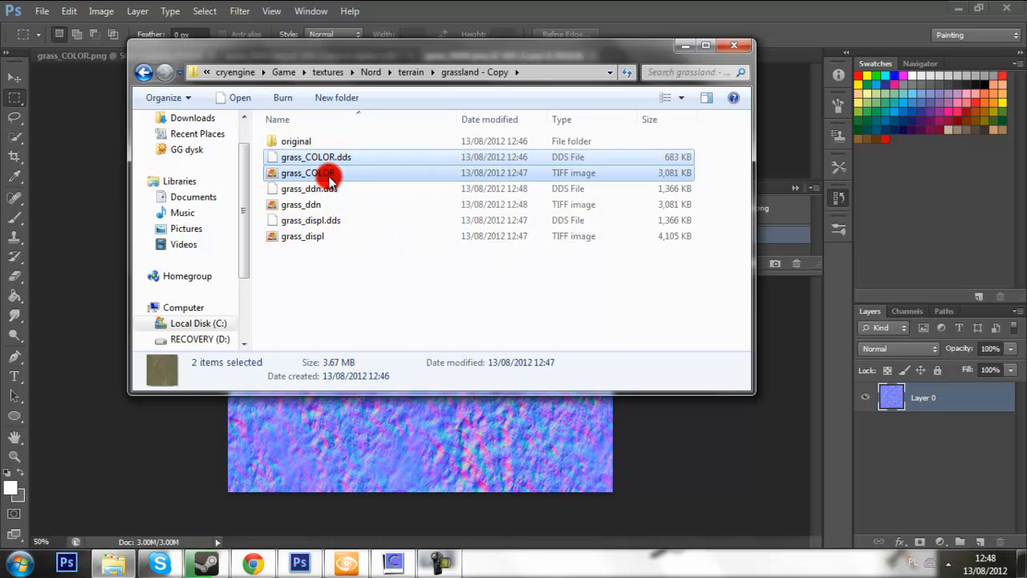
left_click(321, 191)
left_click(331, 204, "ctrl")
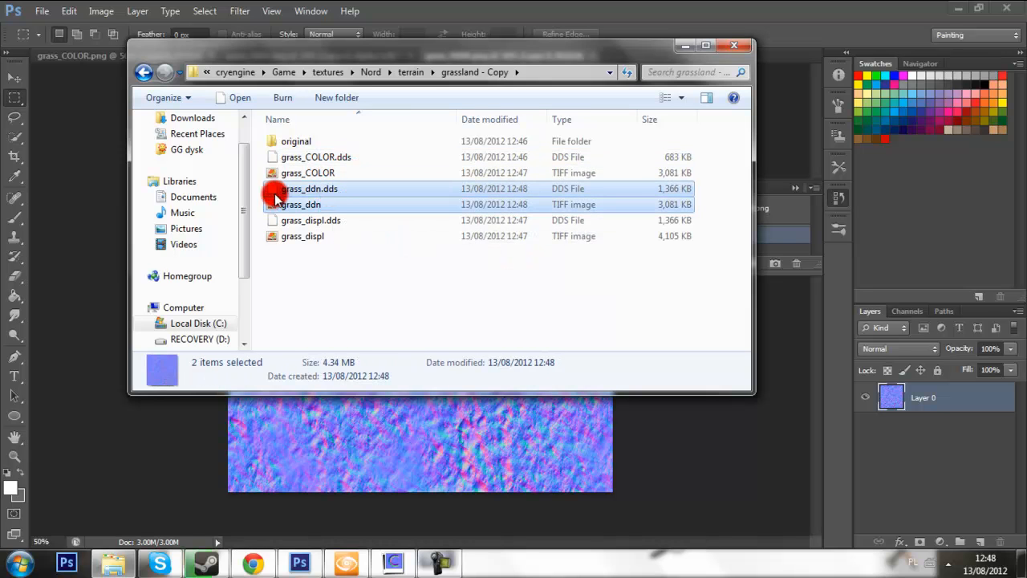
left_click(321, 220)
left_click(320, 236, "ctrl")
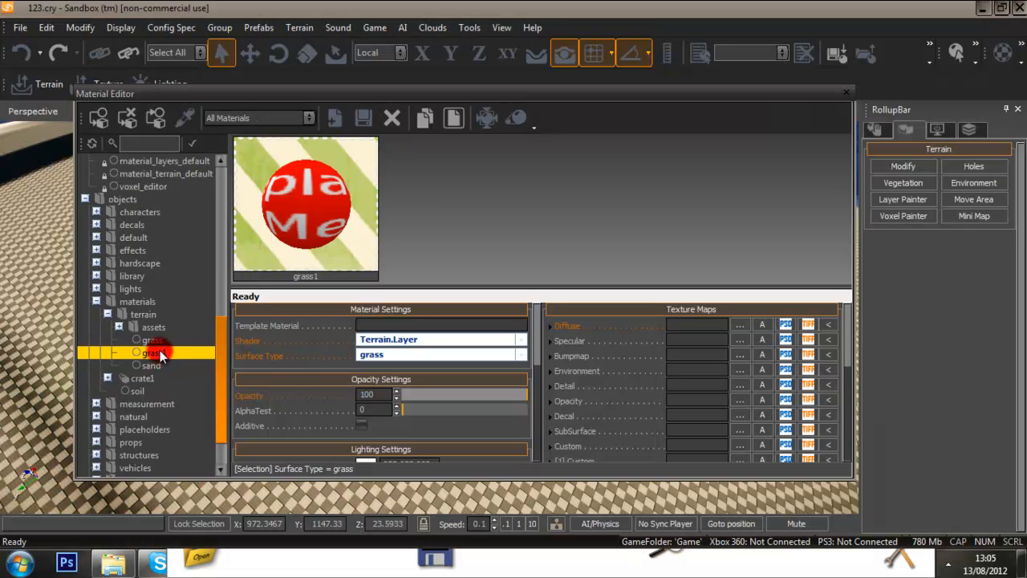
Step: Review the grass1 material's shader, surface type and remaining settings in the Sandbox Material Editor
left_click(458, 340)
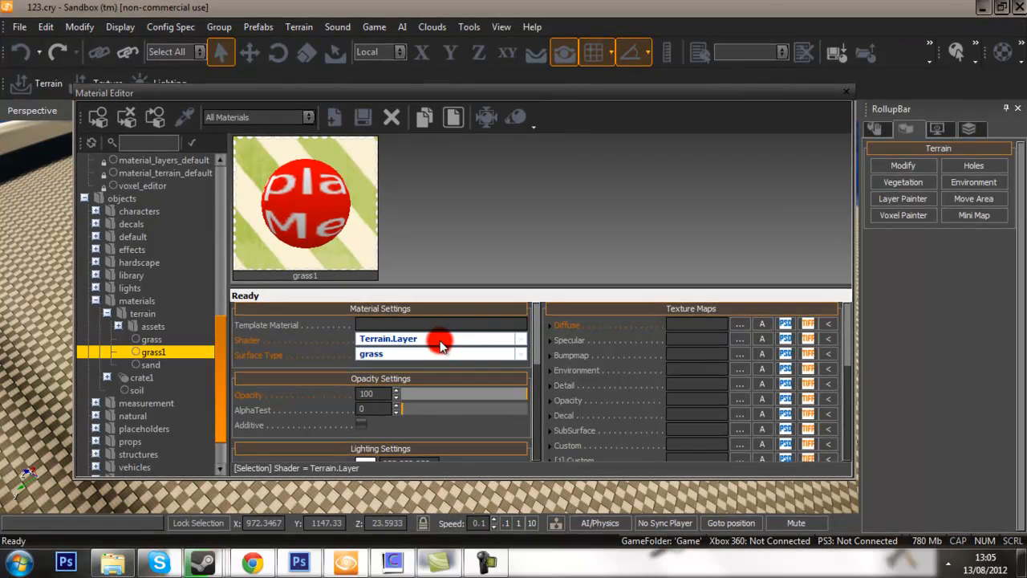
left_click(155, 352)
left_click(670, 325)
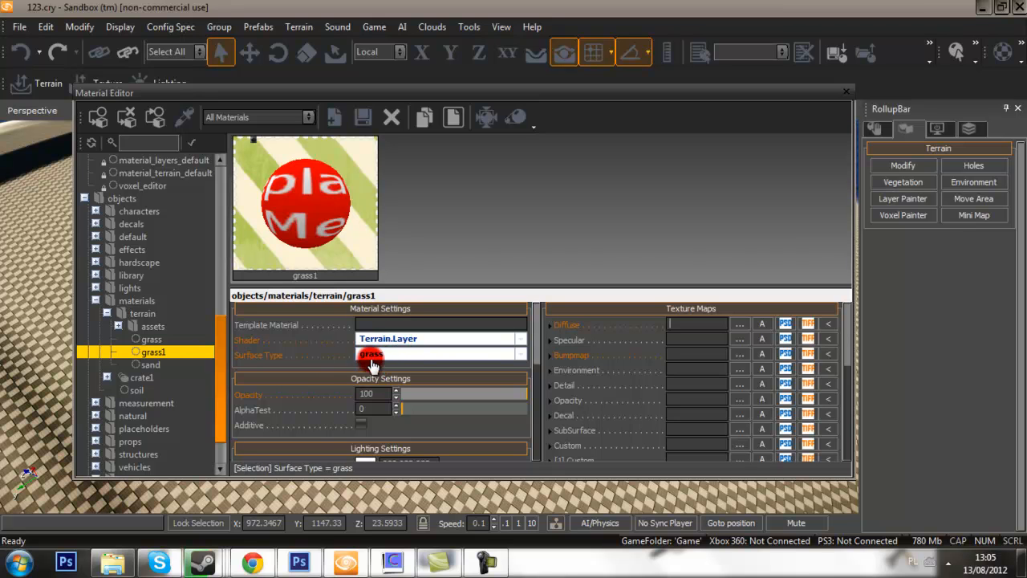
scroll(313, 367, "down", 10)
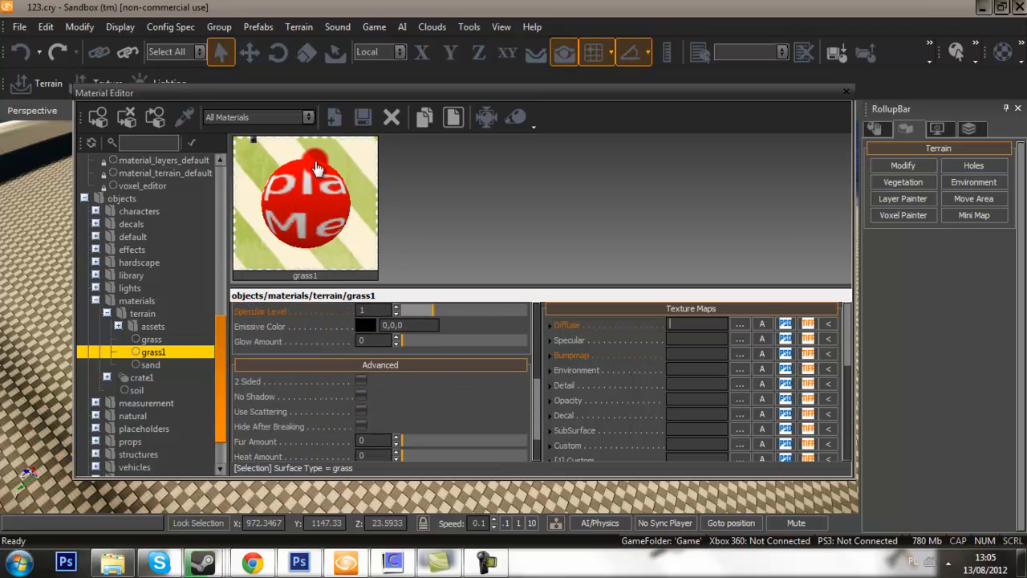
scroll(365, 380, "up", 10)
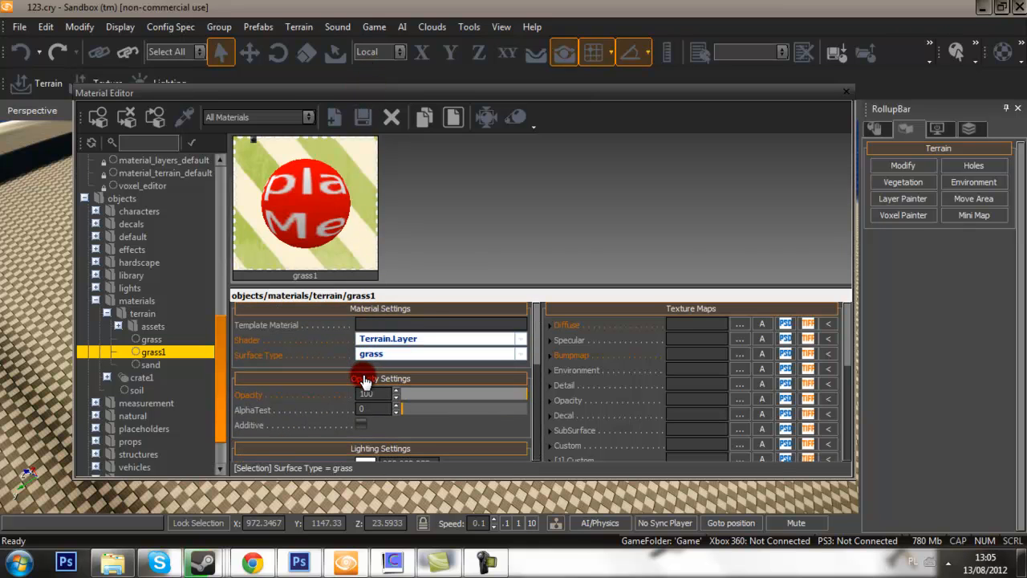
Step: Assign grass_COLOR.dds from textures/Nord/terrain/grassland - Copy as the Diffuse map of the grass1 material
left_click(709, 329)
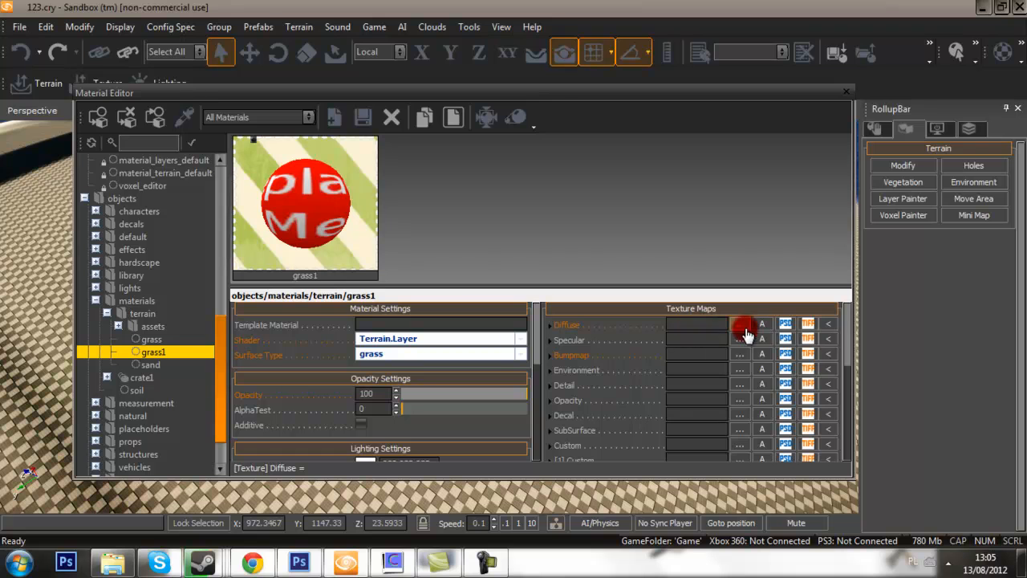
left_click(740, 324)
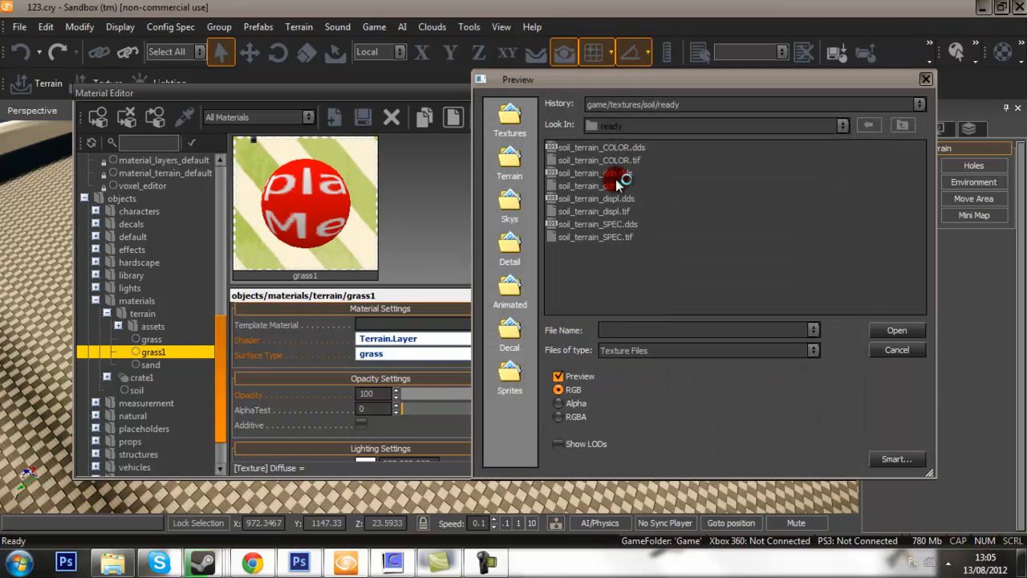
left_click(901, 127)
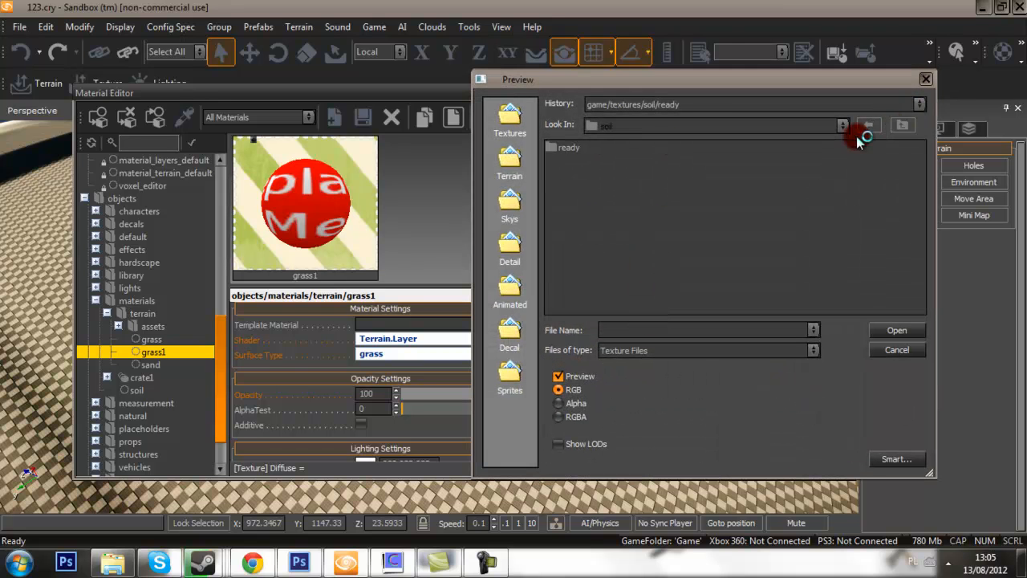
left_click(870, 128)
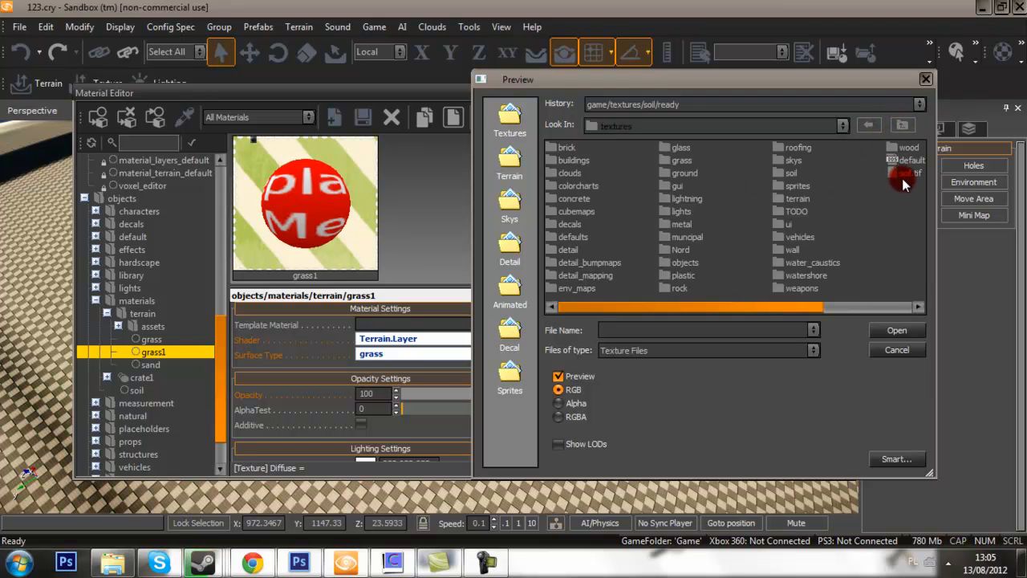
double_click(668, 252)
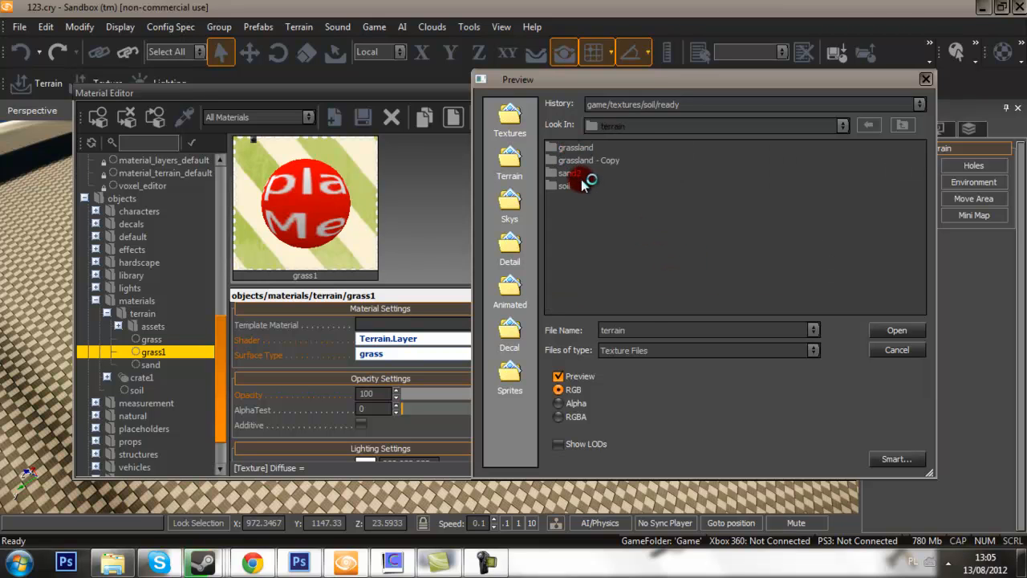
double_click(597, 160)
left_click(620, 162)
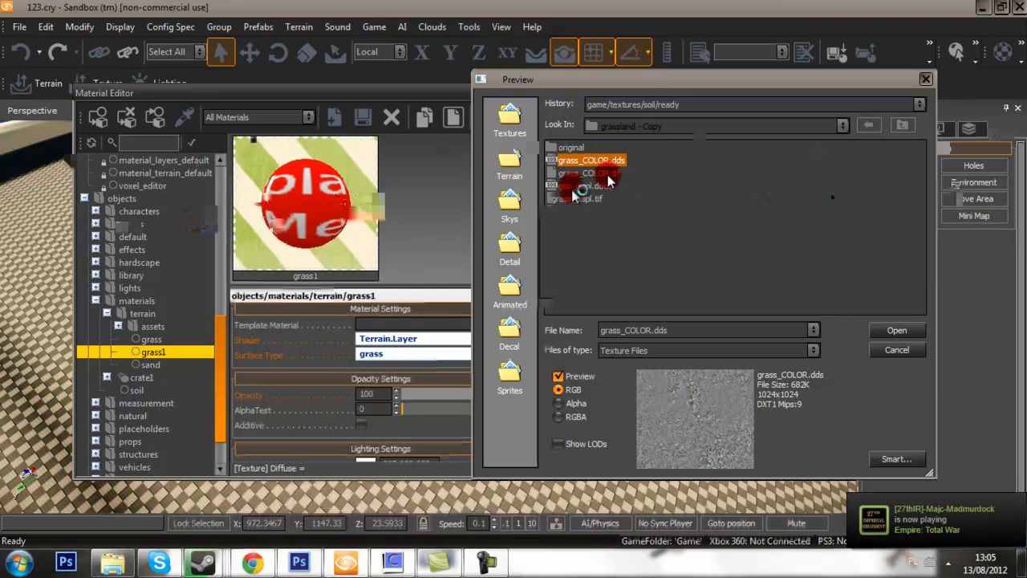
left_click(613, 162)
left_click(883, 357)
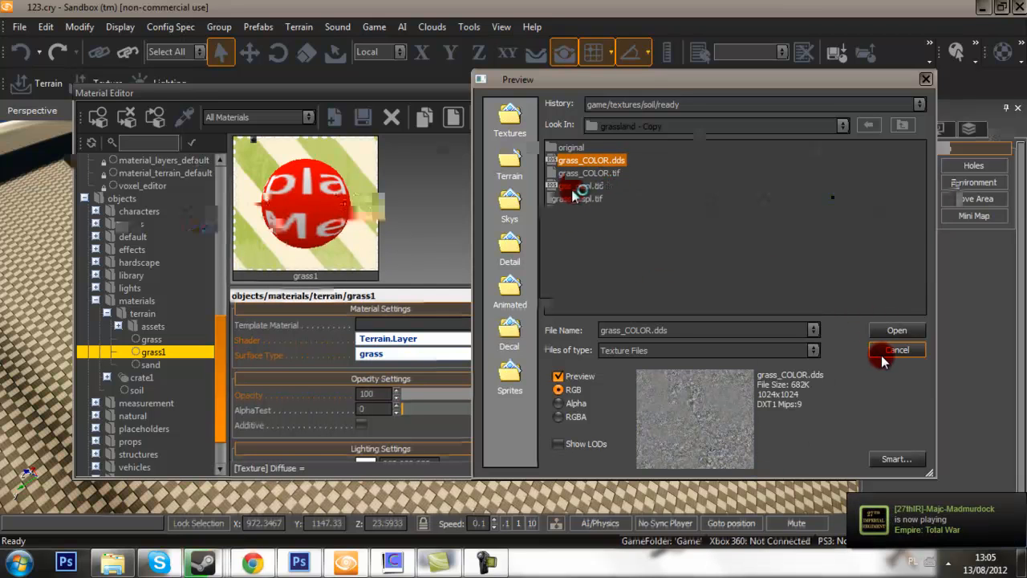
left_click(897, 332)
Step: Assign grass_ddn.dds from the grassland - Copy folder as the Bumpmap of the grass1 material
left_click(573, 343)
left_click(576, 354)
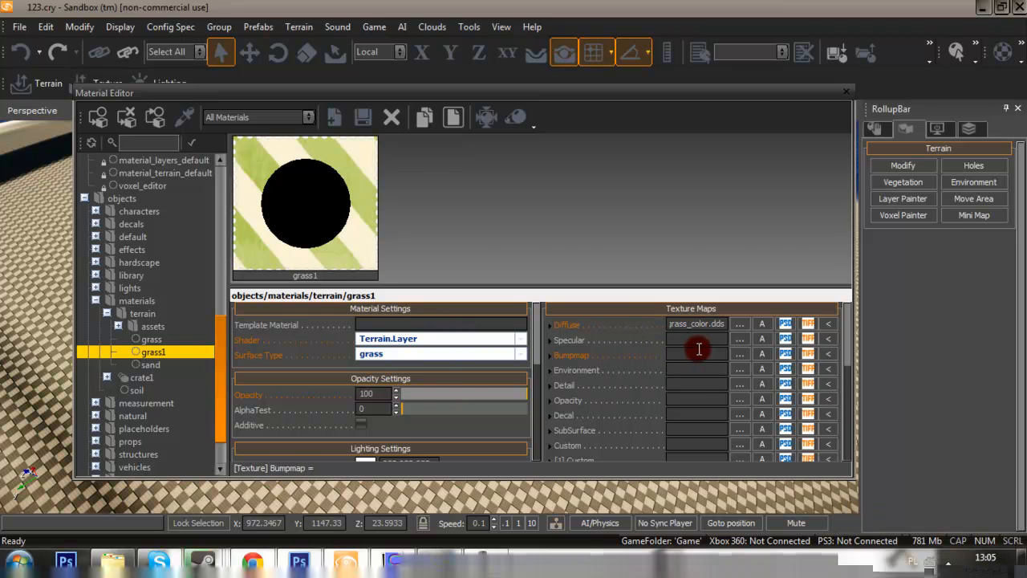
left_click(741, 355)
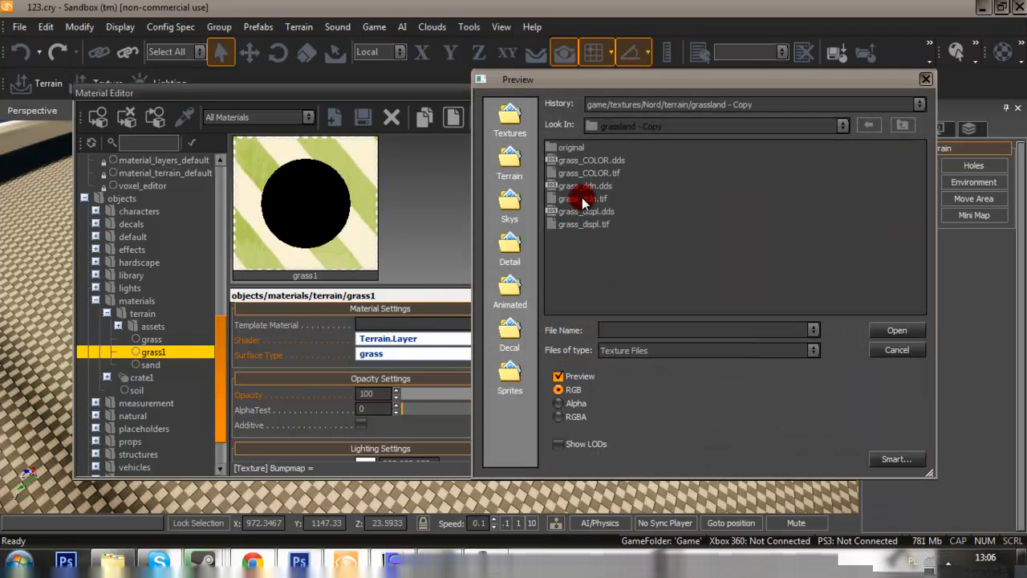
left_click(584, 186)
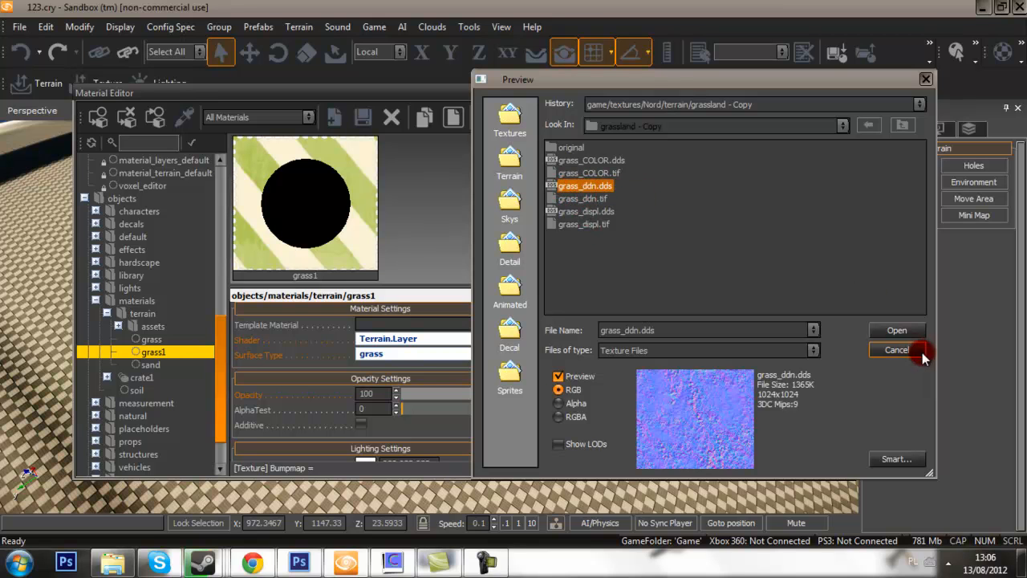
left_click(899, 331)
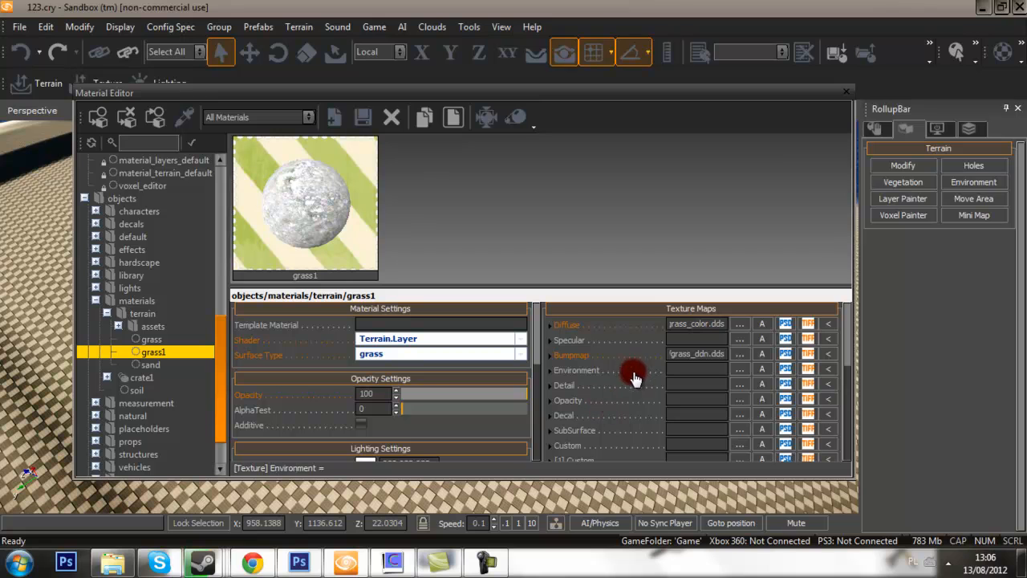
Step: Move the Material Editor aside, open the Terrain Texture Layers window and position it to show the grass layer
left_click(370, 225)
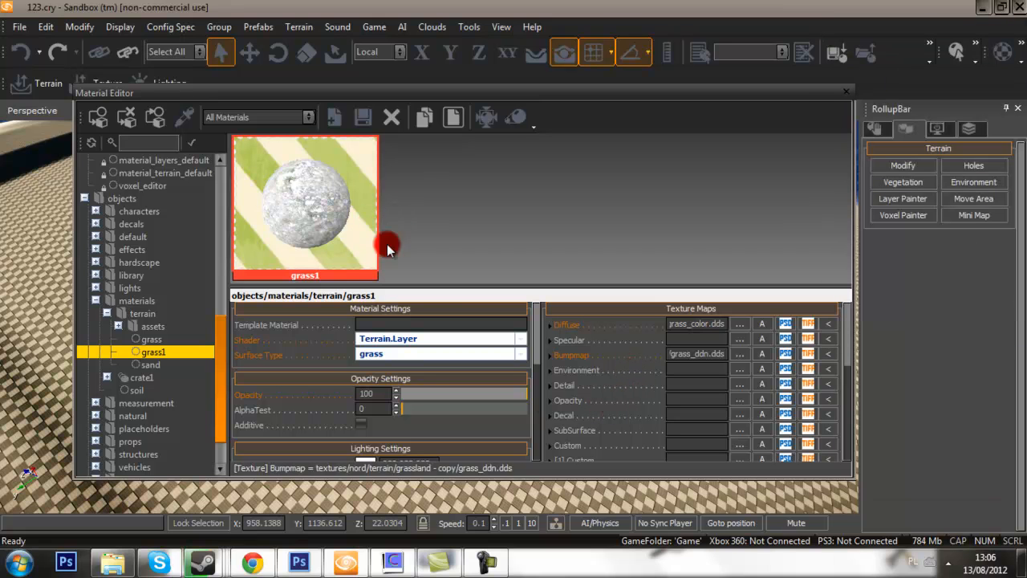
left_click(168, 357)
left_click_drag(258, 94, 383, 193)
left_click(299, 27)
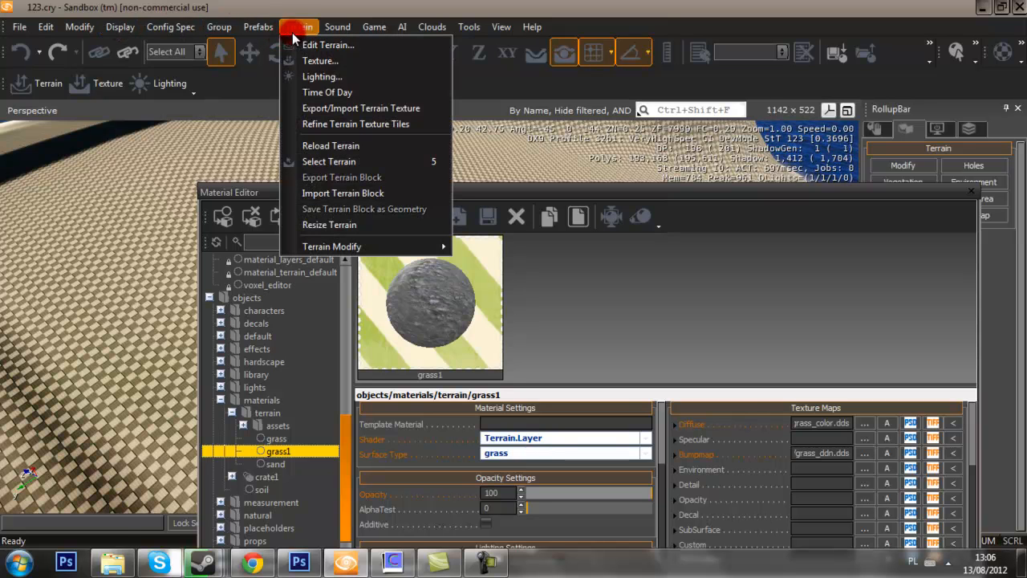
left_click(343, 62)
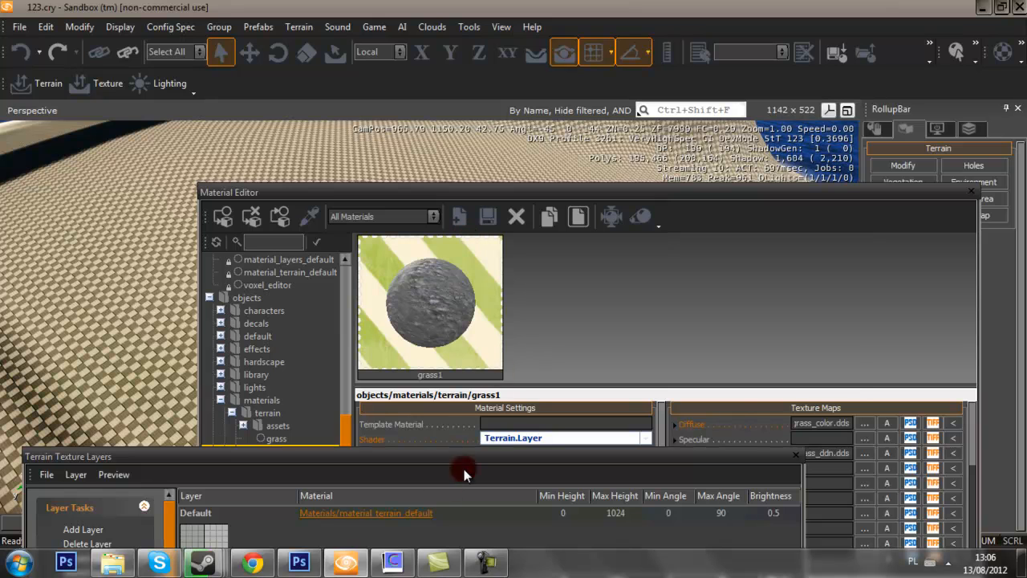
left_click_drag(465, 460, 497, 220)
left_click(415, 373)
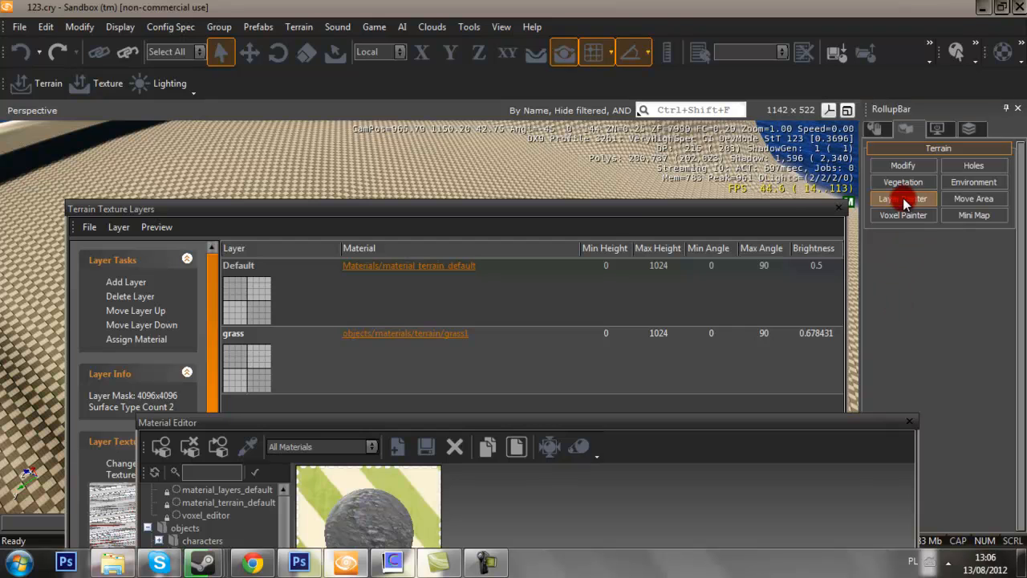
Step: Open the terrain Layer Painter, select the grass layer, and move the texture layer and material windows clear of the viewport
left_click(903, 199)
mouse_move(754, 209)
left_mouse_down()
mouse_move(709, 398)
mouse_move(804, 406)
left_mouse_up()
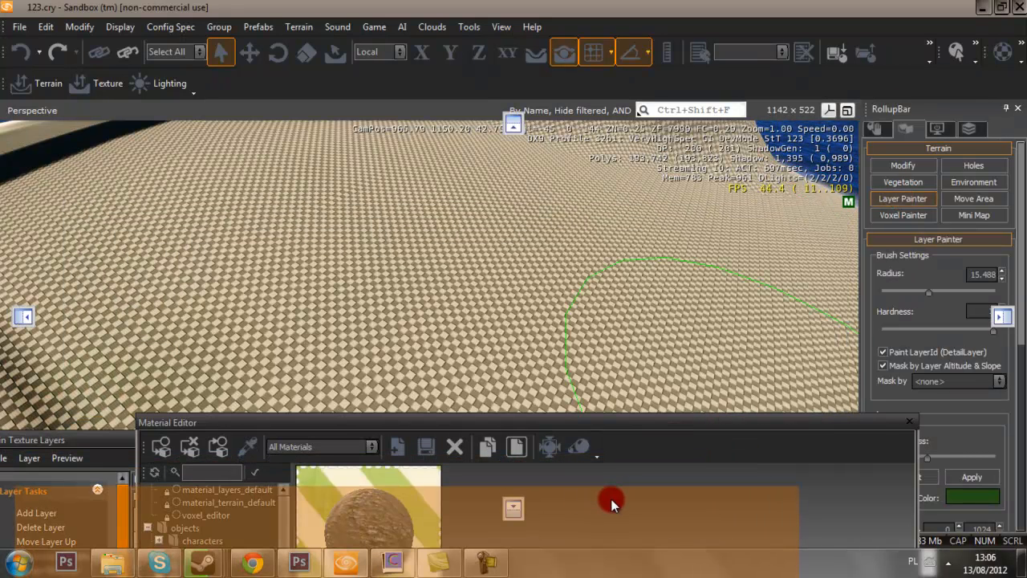
mouse_move(476, 333)
left_mouse_down()
mouse_move(493, 293)
mouse_move(523, 282)
mouse_move(695, 324)
mouse_move(649, 342)
mouse_move(949, 415)
left_mouse_up()
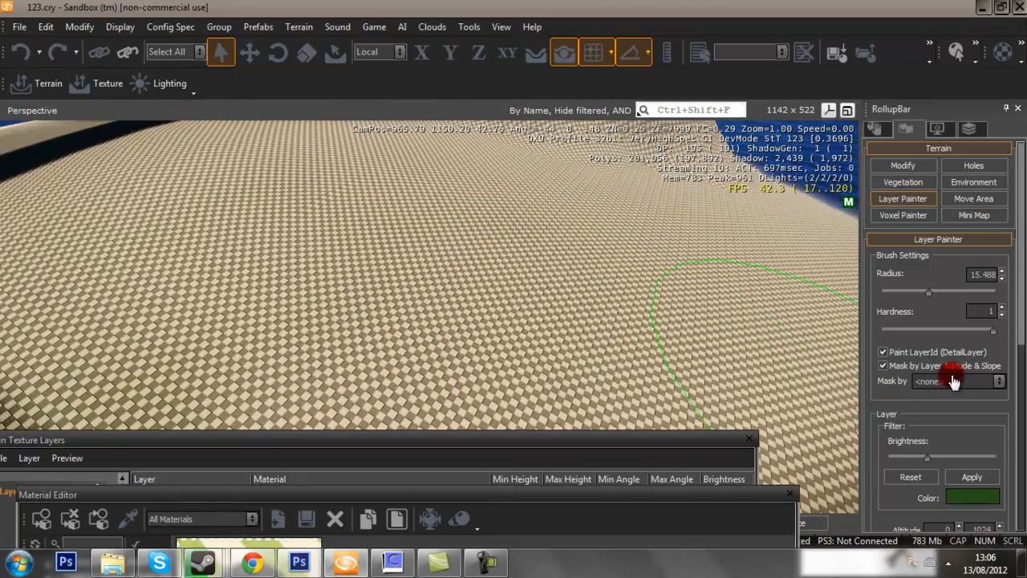
left_click_drag(1021, 303, 1022, 392)
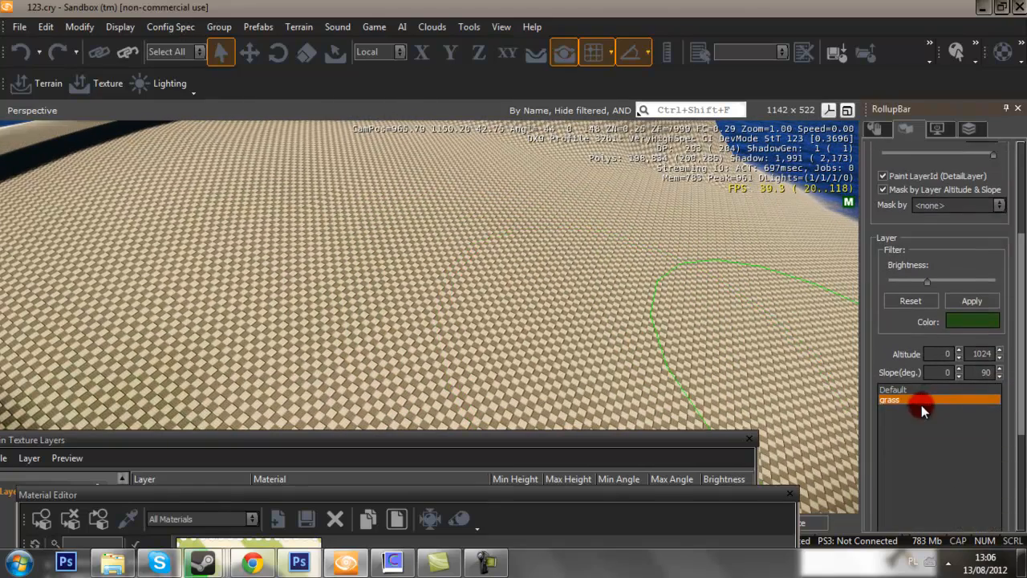
left_click(907, 390)
left_click(910, 399)
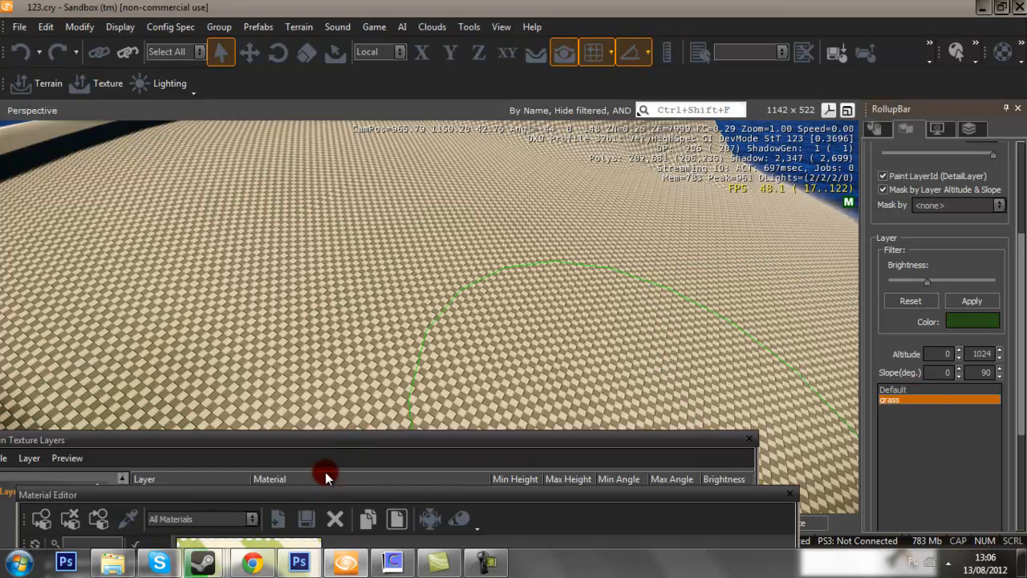
left_click_drag(328, 434, 301, 510)
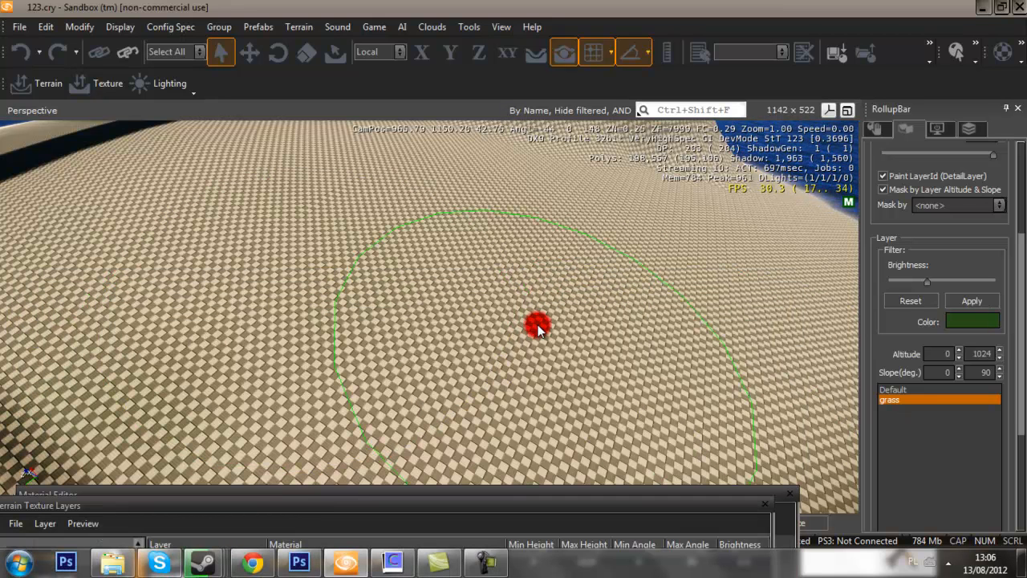
Step: Try painting a patch of terrain with the grass layer in its dark green color, and undo the stroke
mouse_move(390, 351)
left_mouse_down()
mouse_move(468, 294)
mouse_move(522, 218)
mouse_move(488, 305)
left_mouse_up()
key("s")
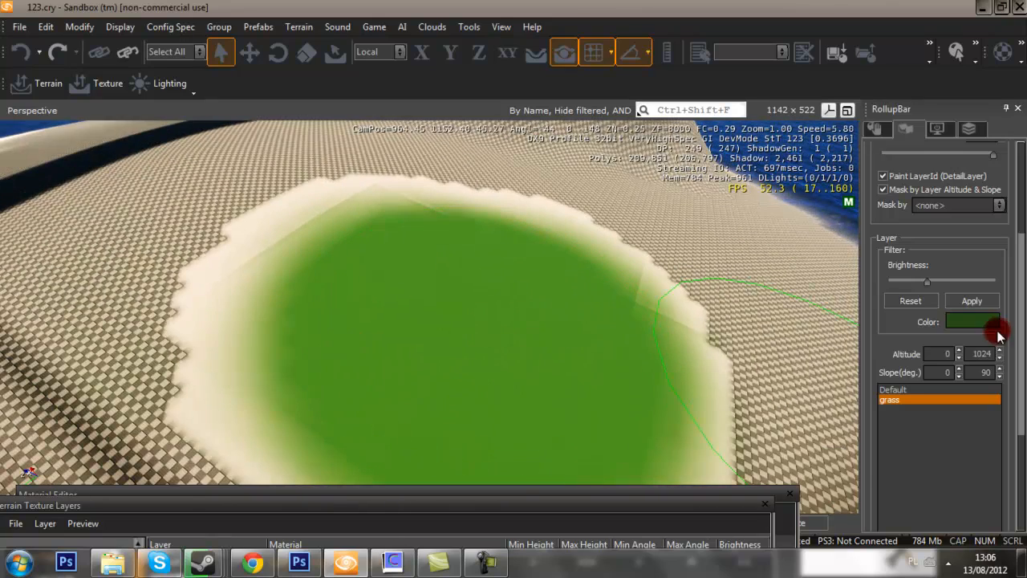
key("ctrl+z")
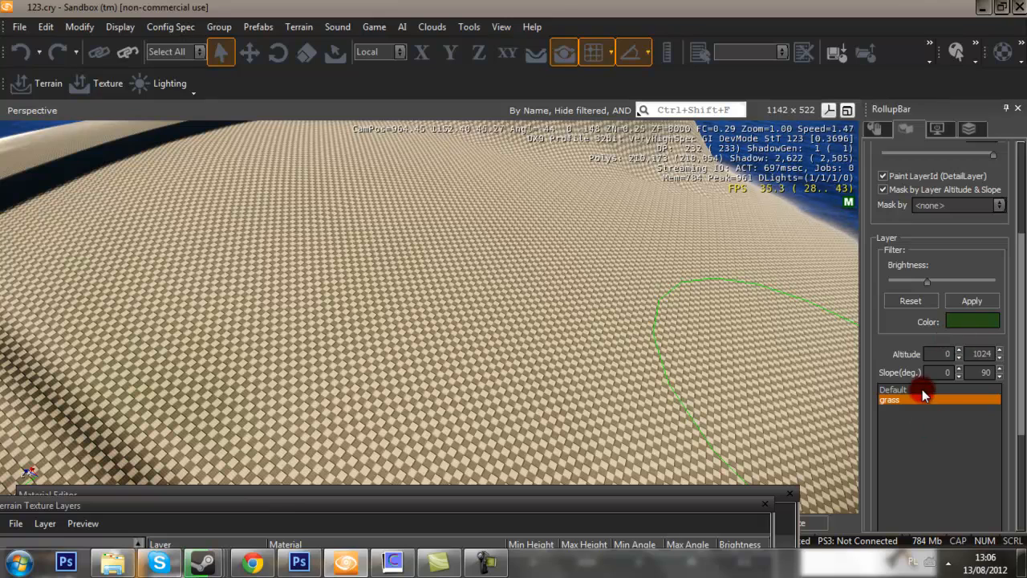
Step: Set the grass layer's color to white and paint a test patch on the terrain
scroll(642, 325, "up", 2)
left_click(979, 323)
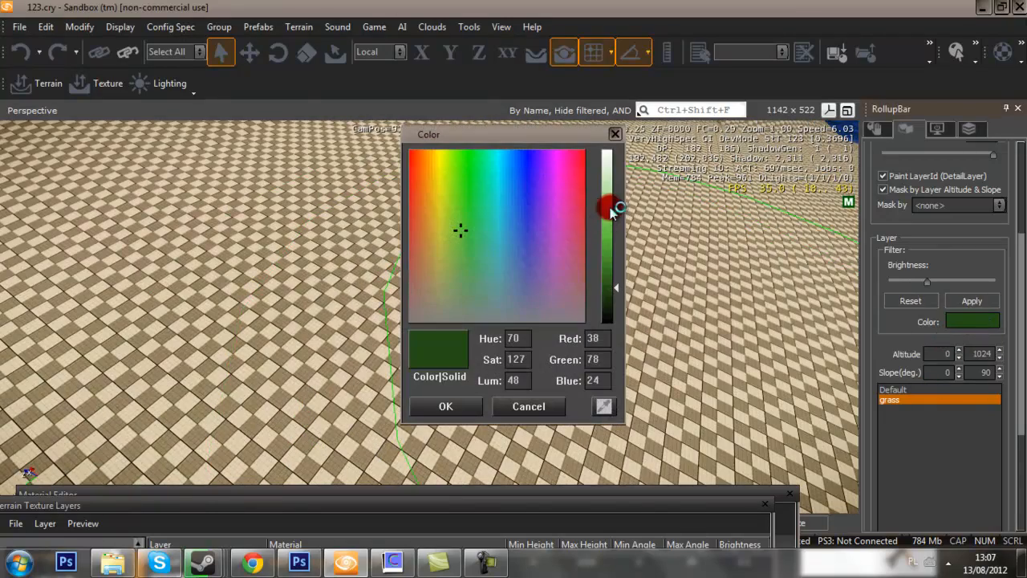
left_click_drag(607, 217, 607, 157)
left_click(459, 405)
mouse_move(459, 405)
right_mouse_down()
mouse_move(555, 305)
mouse_move(463, 316)
mouse_move(546, 282)
mouse_move(794, 412)
mouse_move(972, 312)
mouse_move(913, 325)
mouse_move(646, 328)
mouse_move(477, 410)
right_mouse_up()
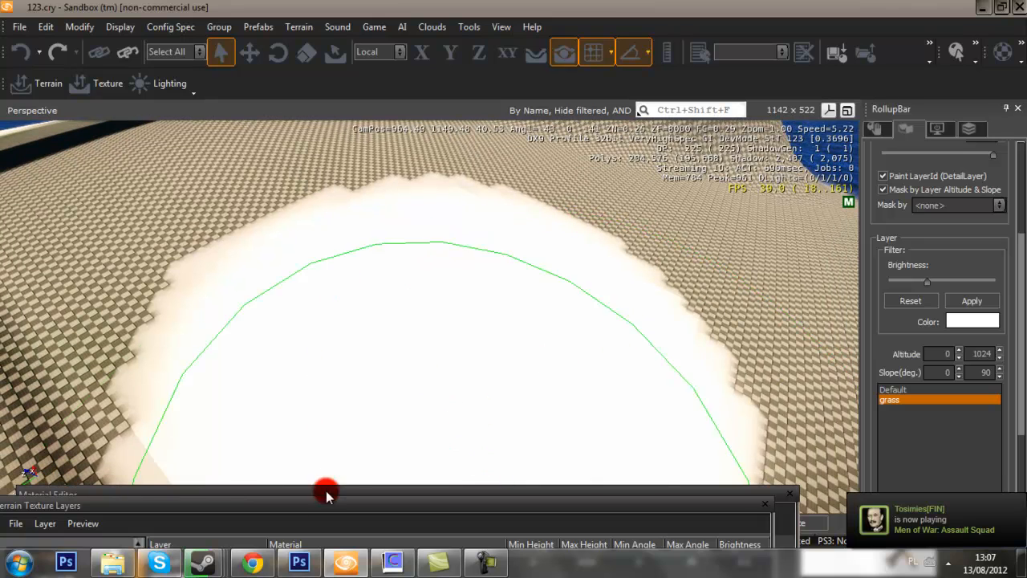
Step: Examine the grass1 material's opacity, lighting and texture map settings in the Material Editor, and move the window back aside
left_click_drag(261, 499, 315, 162)
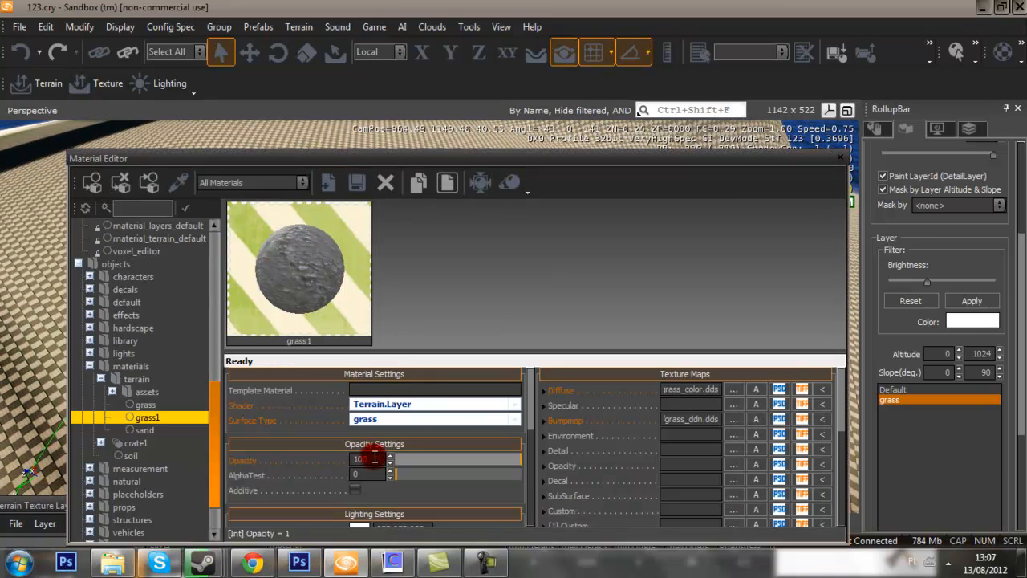
scroll(361, 457, "down", 3)
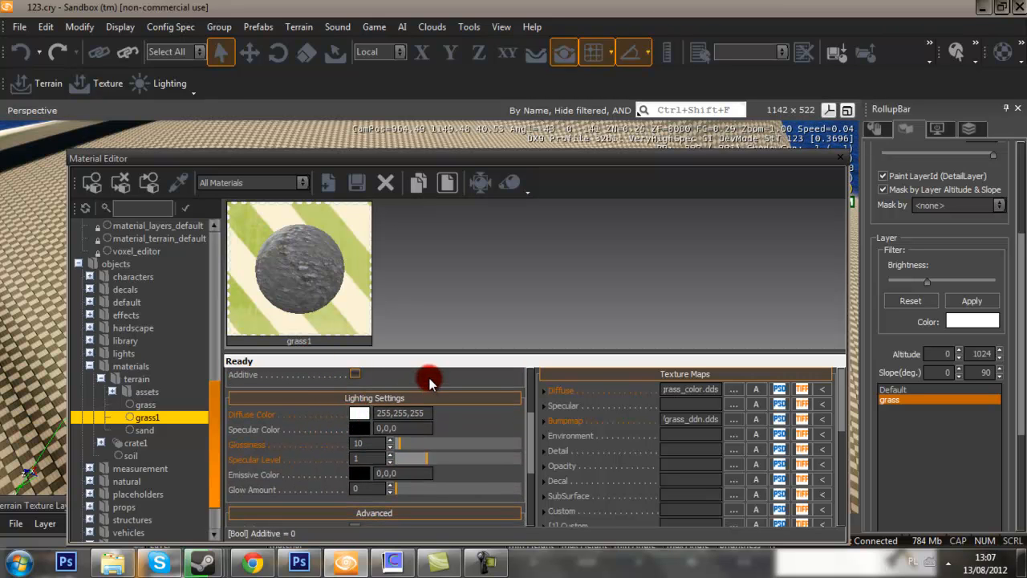
mouse_move(803, 165)
left_mouse_down()
mouse_move(791, 394)
mouse_move(759, 488)
left_mouse_up()
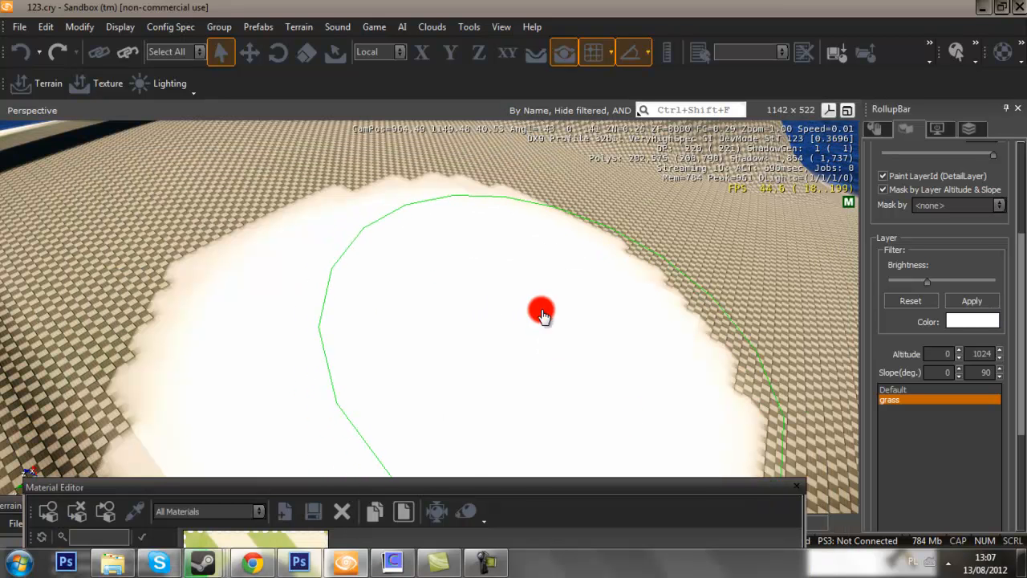
Step: Set the grass layer's color to a muted dark green and paint over the white terrain patch
left_click(969, 321)
left_click(469, 238)
left_click_drag(608, 285, 614, 272)
left_click(444, 406)
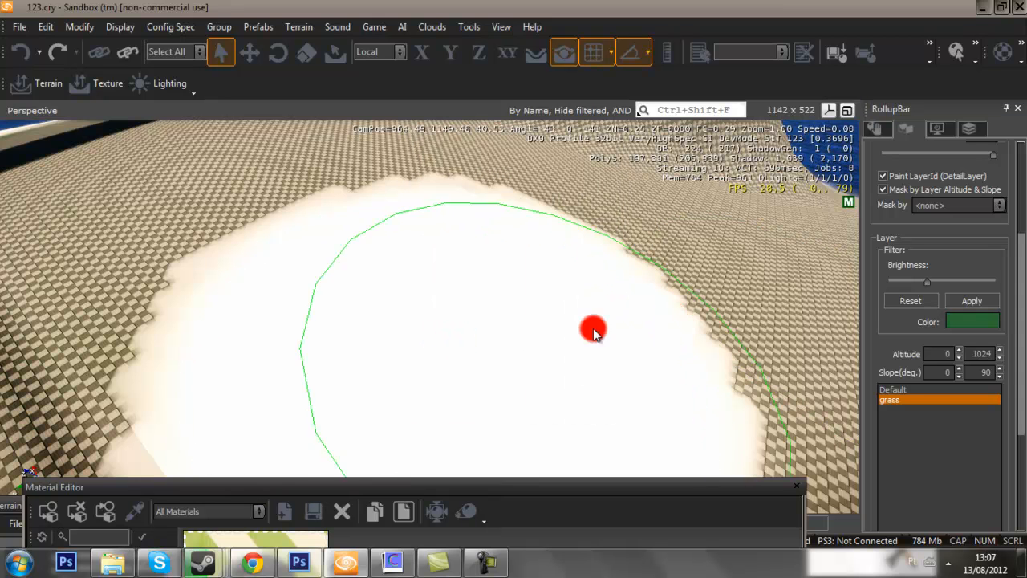
mouse_move(587, 308)
left_mouse_down()
mouse_move(499, 338)
mouse_move(353, 337)
mouse_move(500, 273)
mouse_move(663, 291)
mouse_move(314, 250)
left_mouse_up()
key("w")
right_click_drag(507, 335, 510, 339)
Step: Lower the grass layer's filter brightness and repaint the terrain patch with it
left_click(957, 307)
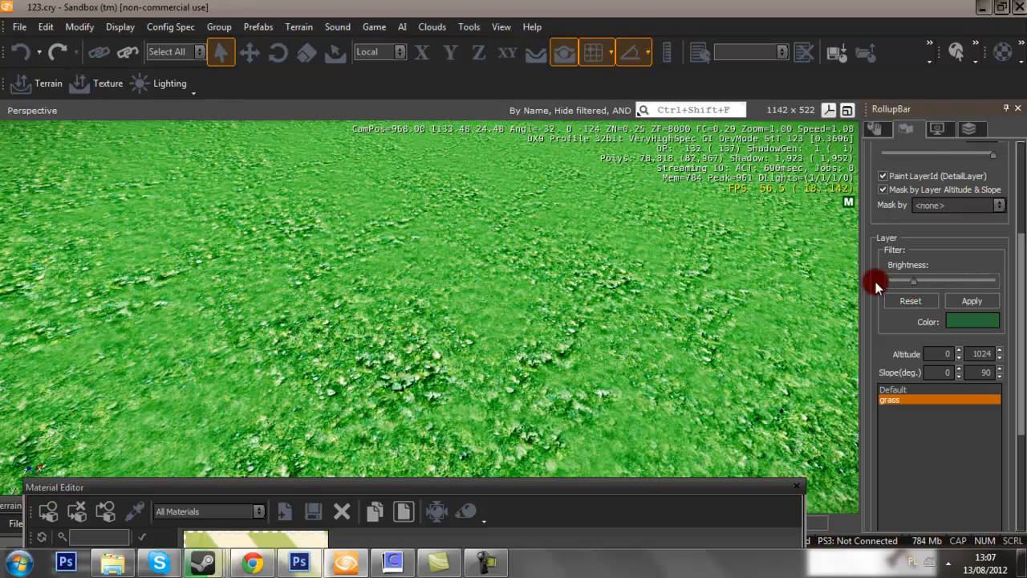
left_click(912, 283)
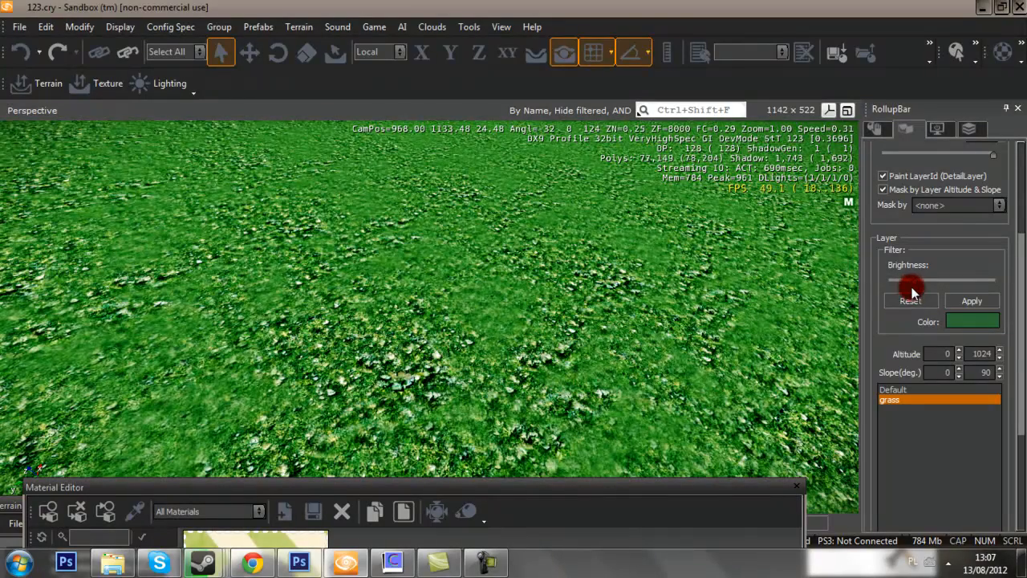
scroll(426, 308, "down", 5)
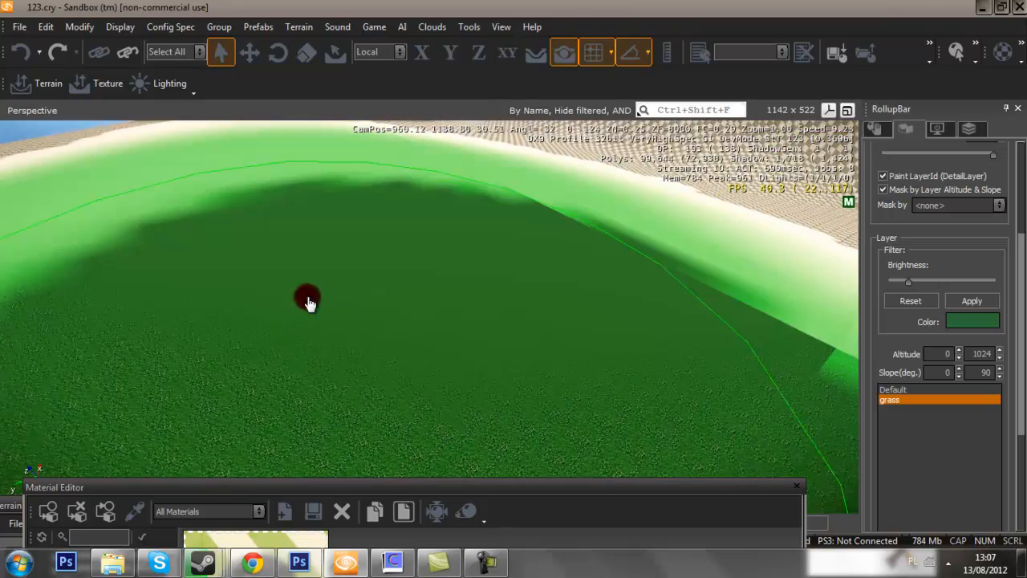
scroll(429, 414, "up", 4)
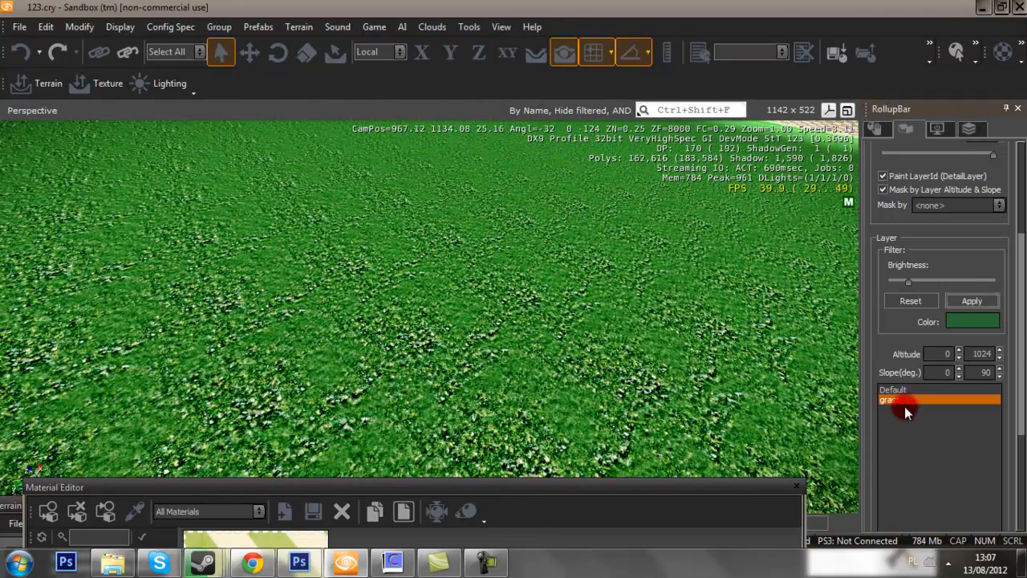
Step: Try blue as the Default layer's filter color
left_click(912, 391)
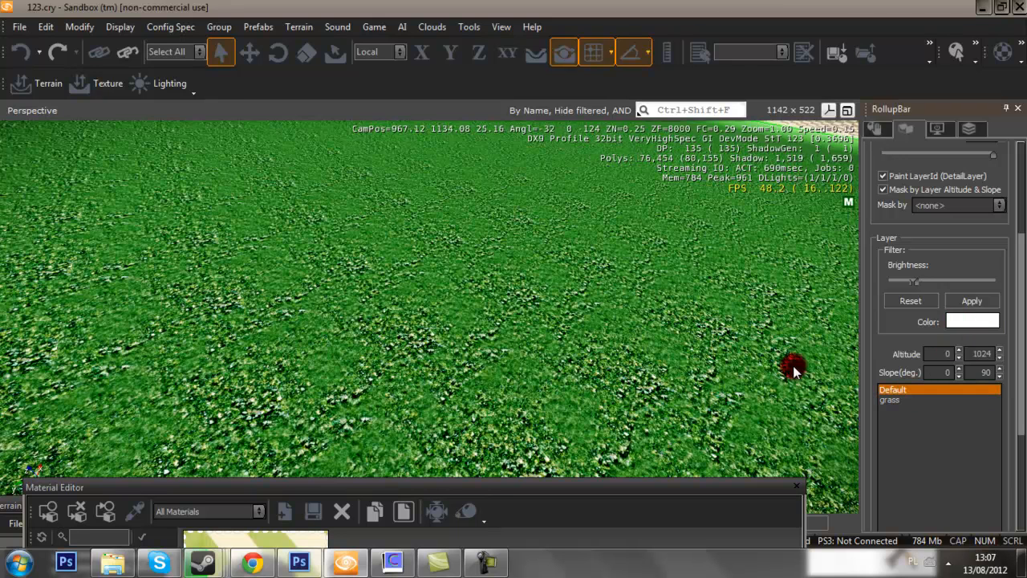
left_click(971, 322)
left_click(526, 165)
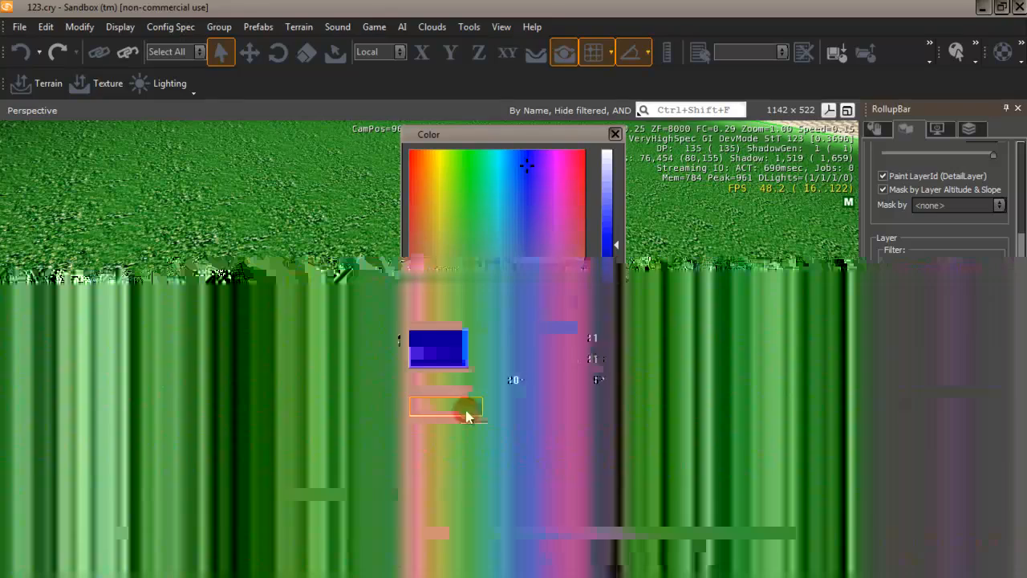
left_click(467, 414)
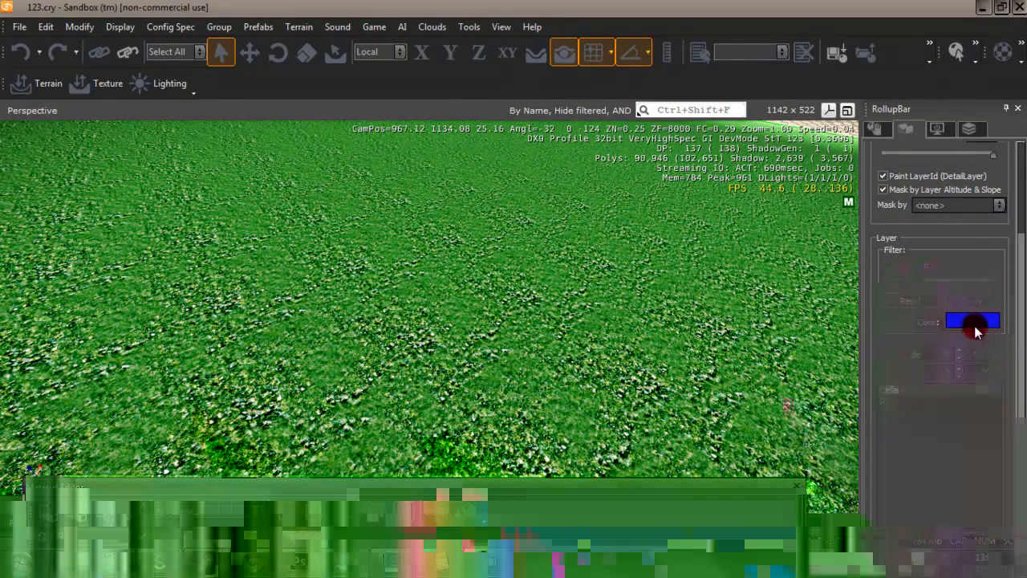
left_click(895, 399)
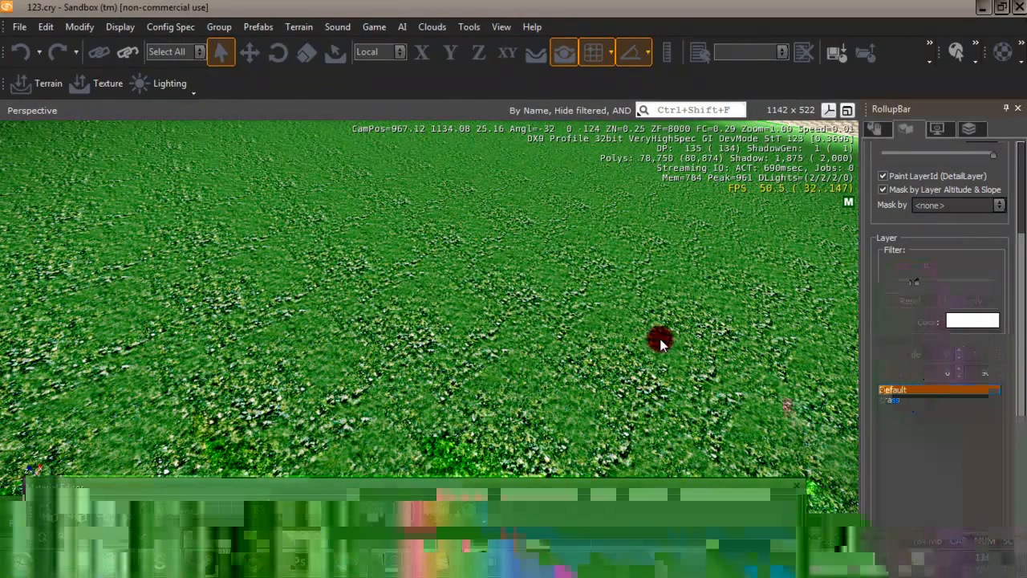
Step: Lower the grass layer's brightness further and repaint the terrain with the darker grass
right_click_drag(475, 269, 473, 314)
key("s")
key("d")
left_click(916, 399)
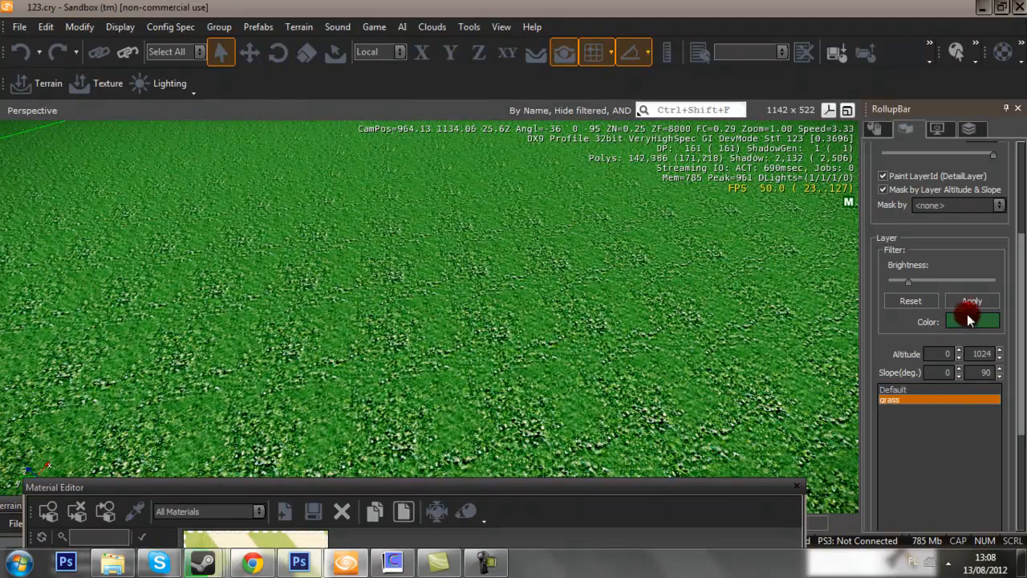
left_click(908, 282)
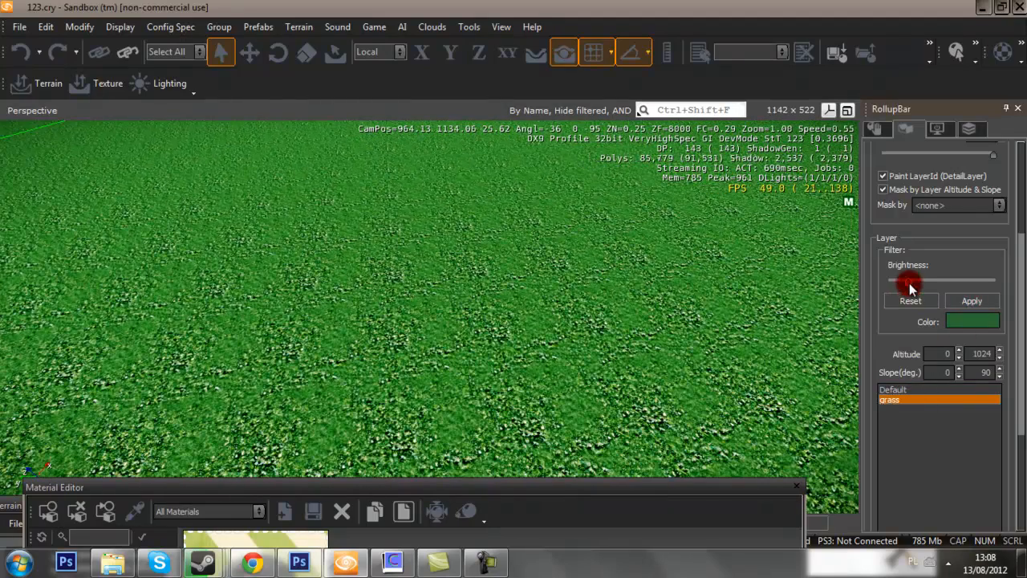
mouse_move(637, 254)
right_mouse_down()
mouse_move(516, 378)
mouse_move(447, 342)
mouse_move(682, 358)
mouse_move(682, 371)
mouse_move(651, 353)
right_mouse_up()
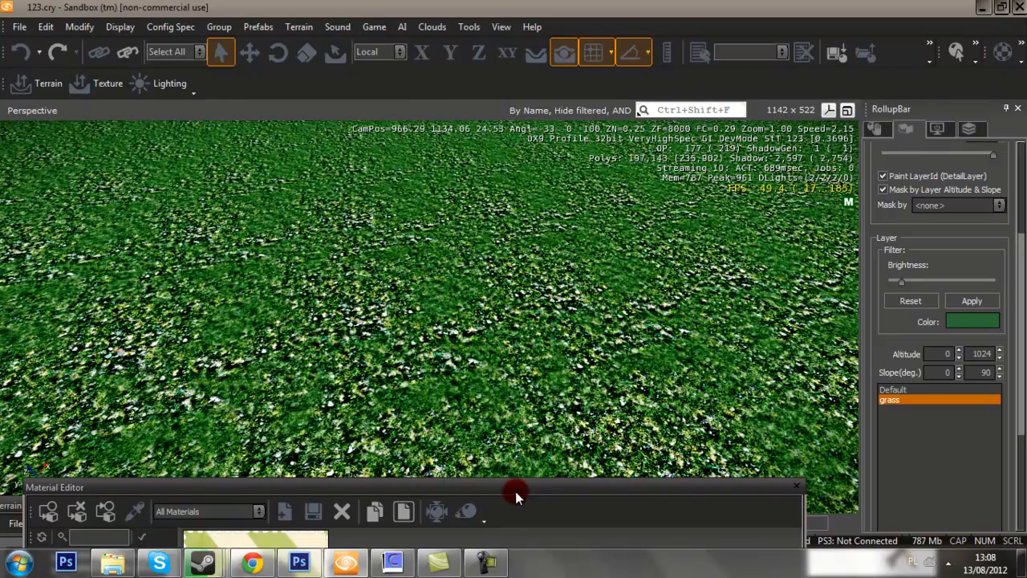
mouse_move(510, 494)
right_mouse_down()
mouse_move(562, 455)
mouse_move(614, 475)
right_mouse_up()
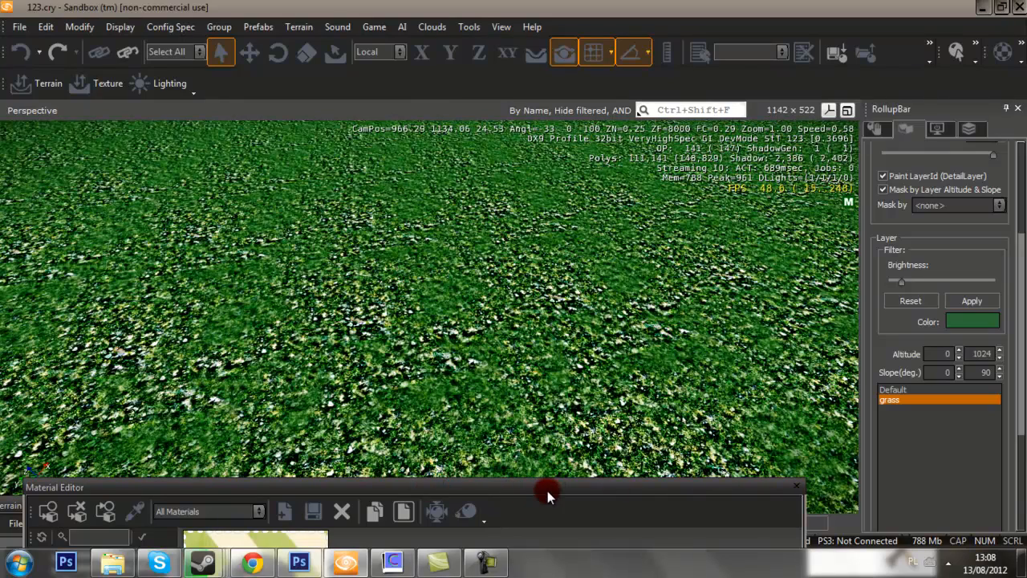
Step: Check the grass1 material's Bumpmap texture in its preview and in the texture file browser, leaving the file unchanged
left_click_drag(549, 487, 572, 293)
mouse_move(620, 416)
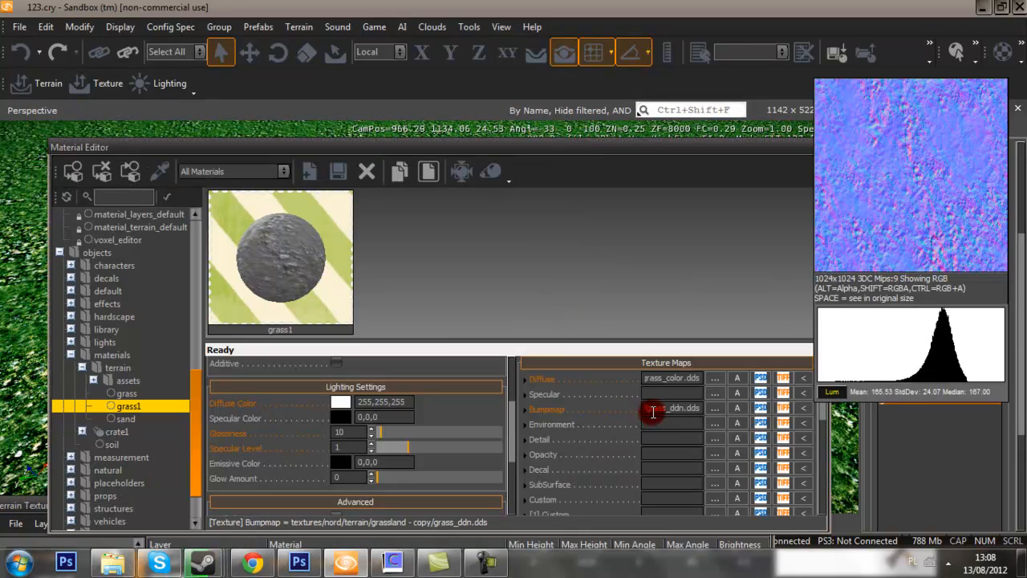
double_click(651, 409)
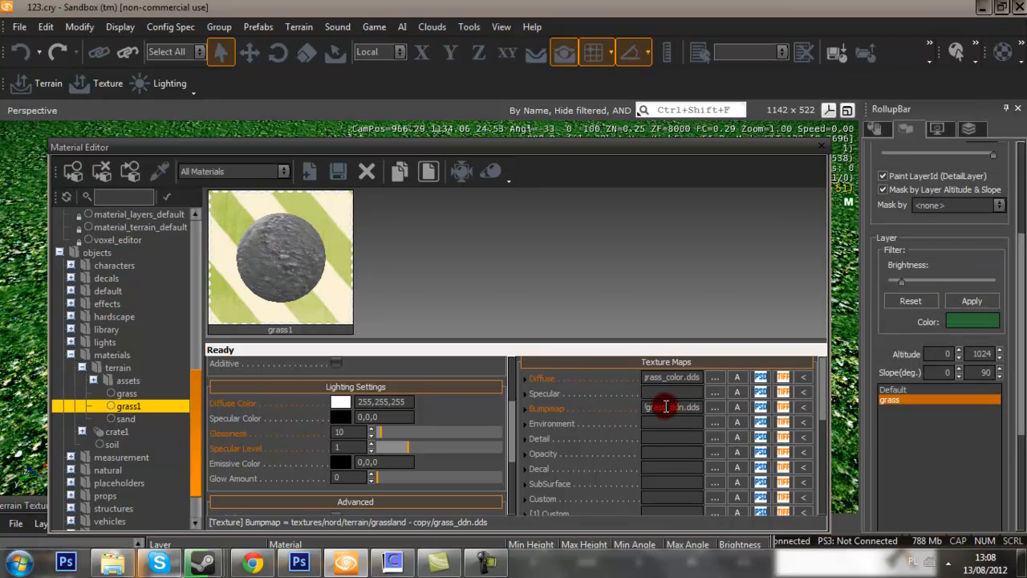
scroll(585, 393, "down", 2)
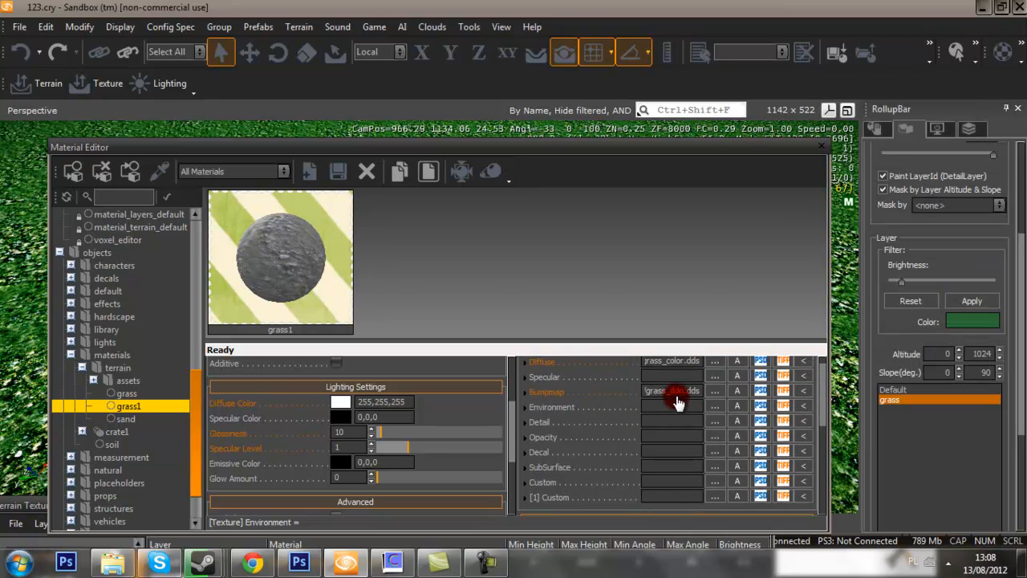
left_click(713, 387)
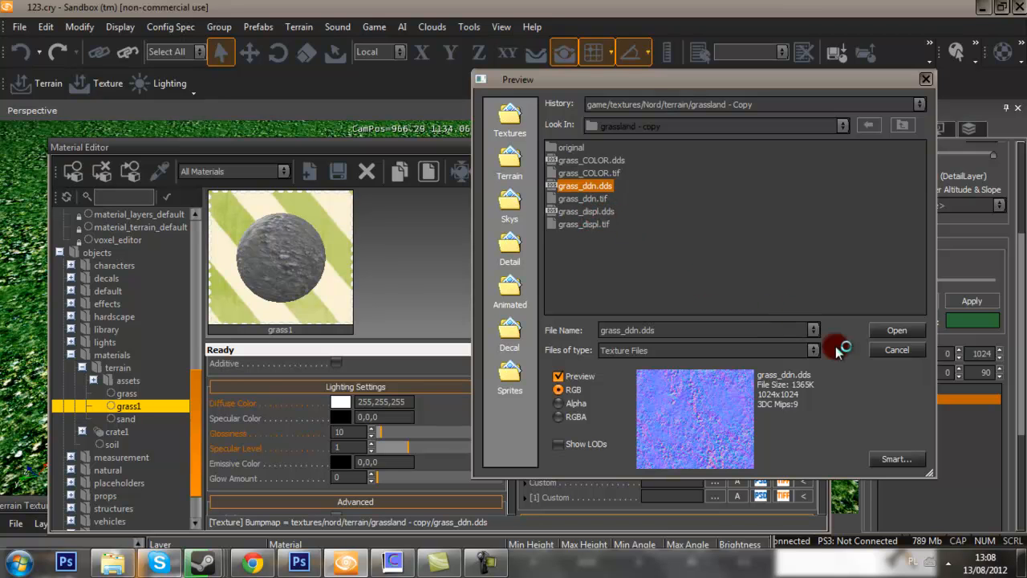
left_click(893, 354)
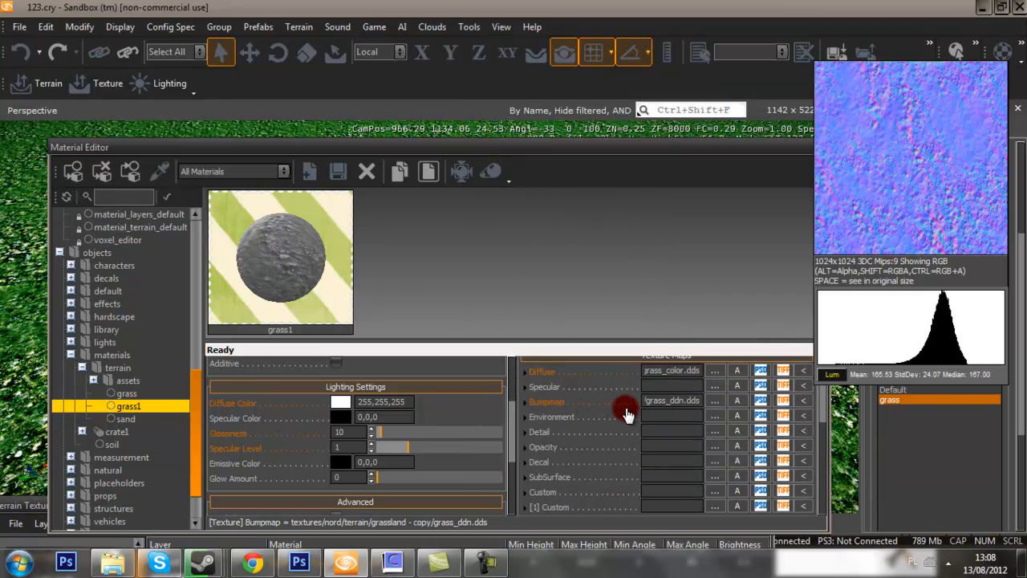
Step: Set the grass1 material's POM Displacement to 0.0304 and Self shadow strength to 1.758
scroll(626, 385, "down", 10)
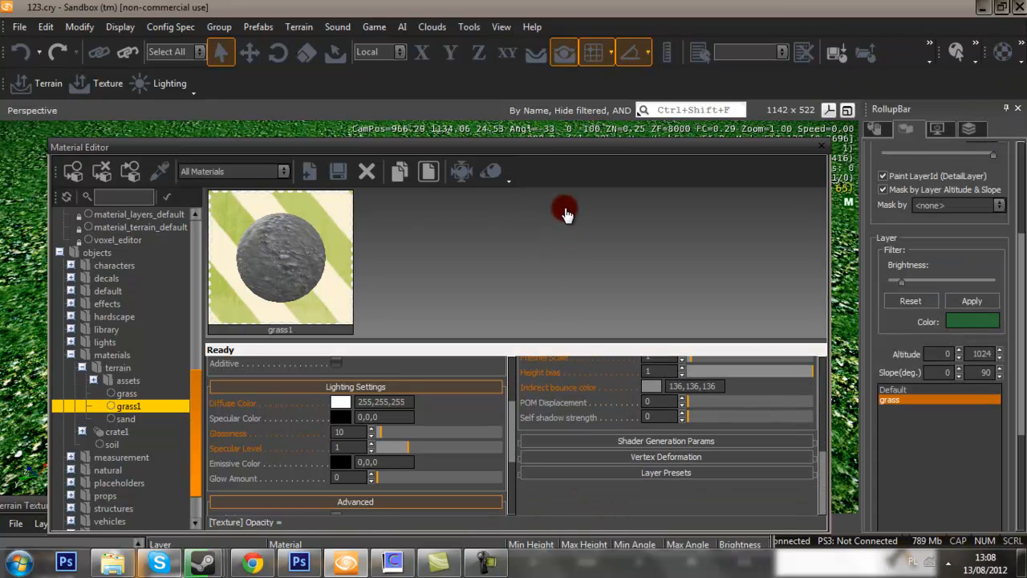
left_click(628, 443)
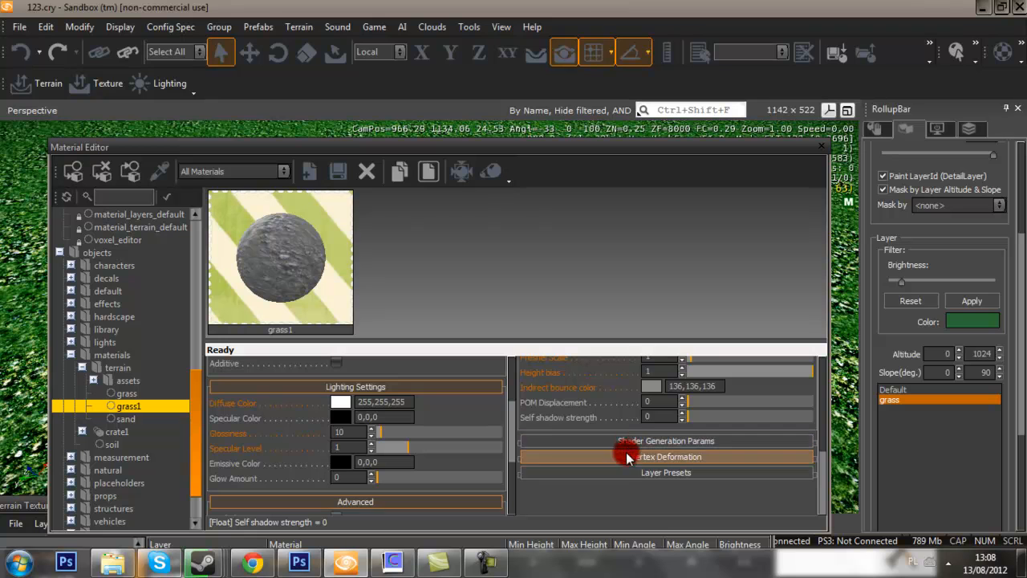
left_click(680, 406)
left_click_drag(681, 407, 695, 214)
Step: Enable Parallax occlusion mapping in grass1's shader generation parameters and move the Material Editor aside to reveal the terrain
left_click(642, 440)
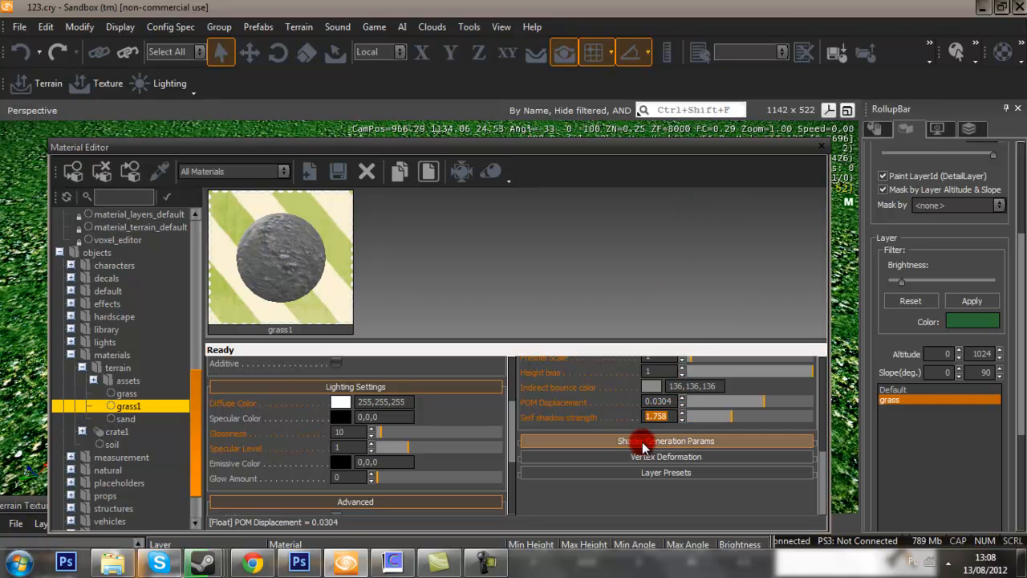
left_click(649, 441)
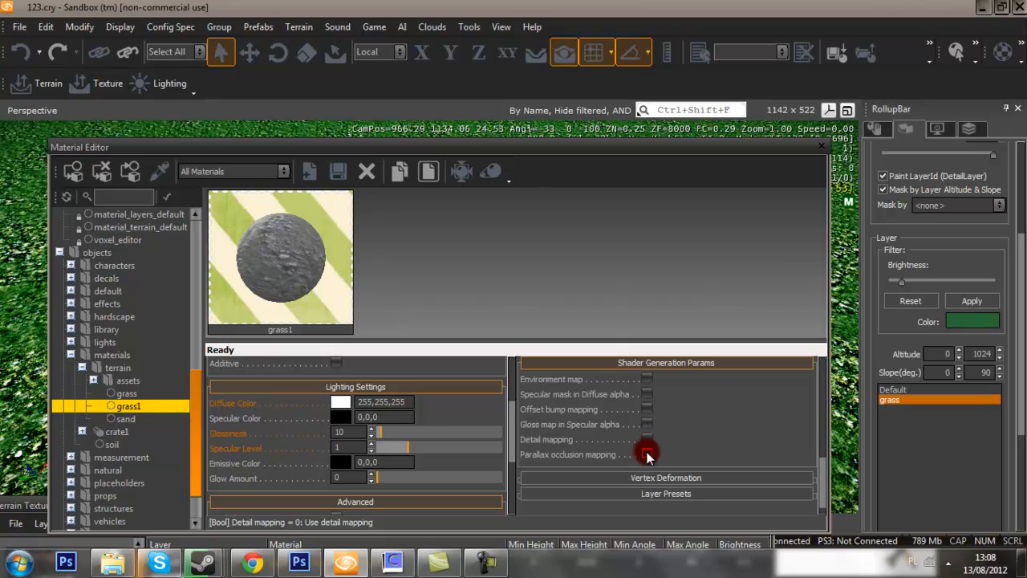
left_click(647, 453)
left_click_drag(475, 149, 602, 389)
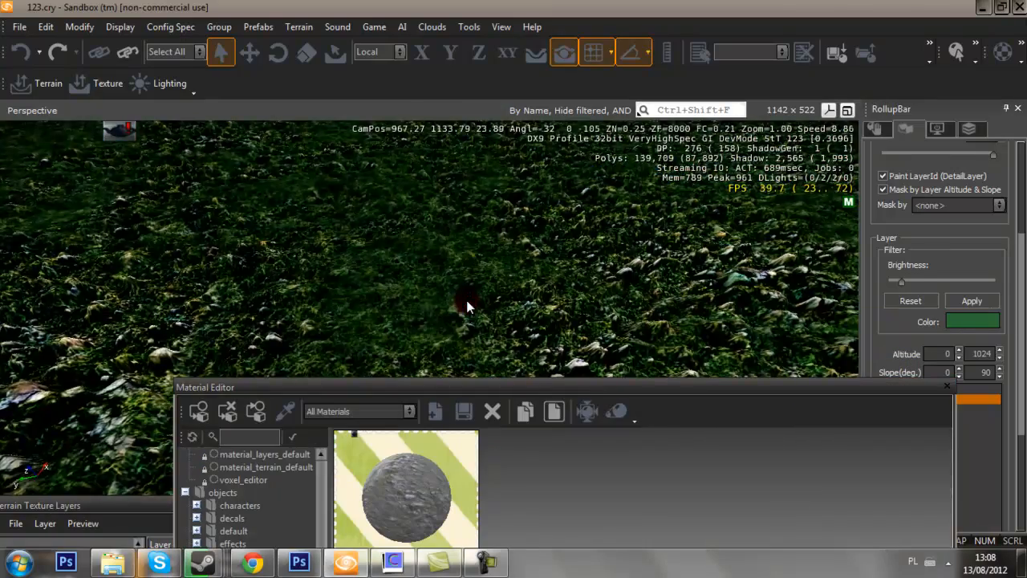
Step: Set the grass1 material's POM Displacement to 0.05 and its Self shadow strength to 5
right_click_drag(466, 301, 550, 337)
left_click_drag(551, 387, 768, 154)
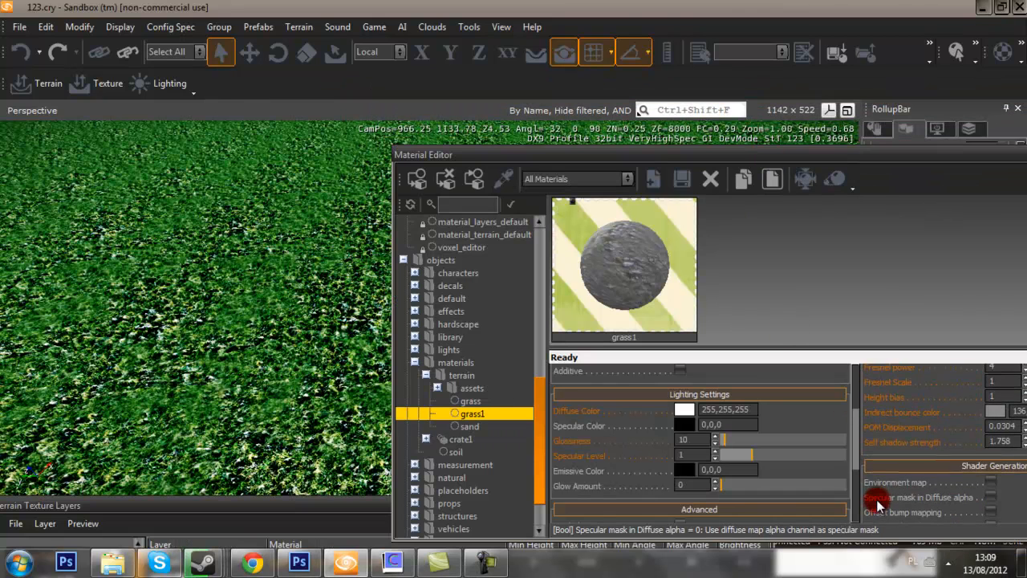
left_click_drag(820, 154, 759, 140)
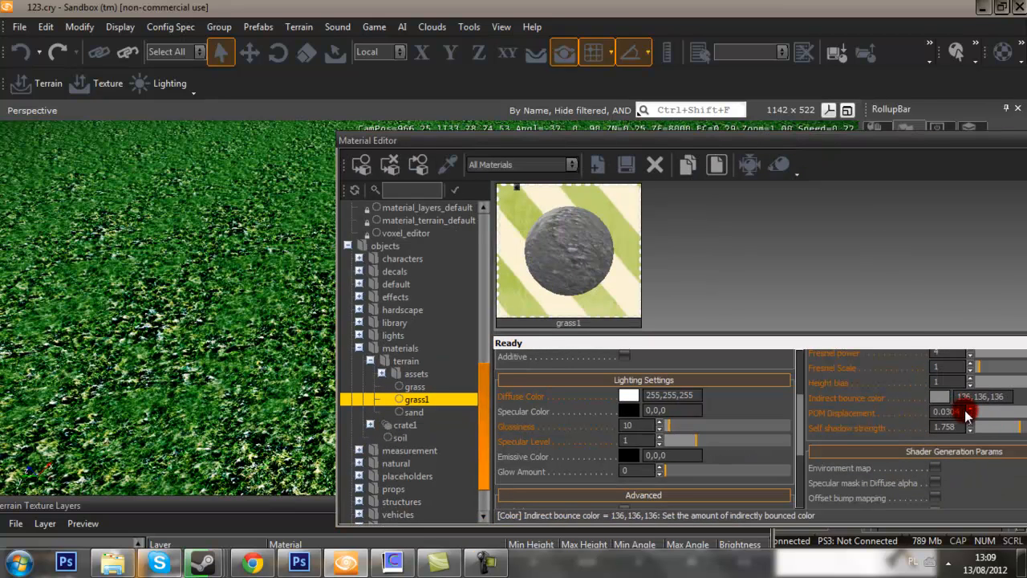
left_click_drag(967, 376, 970, 347)
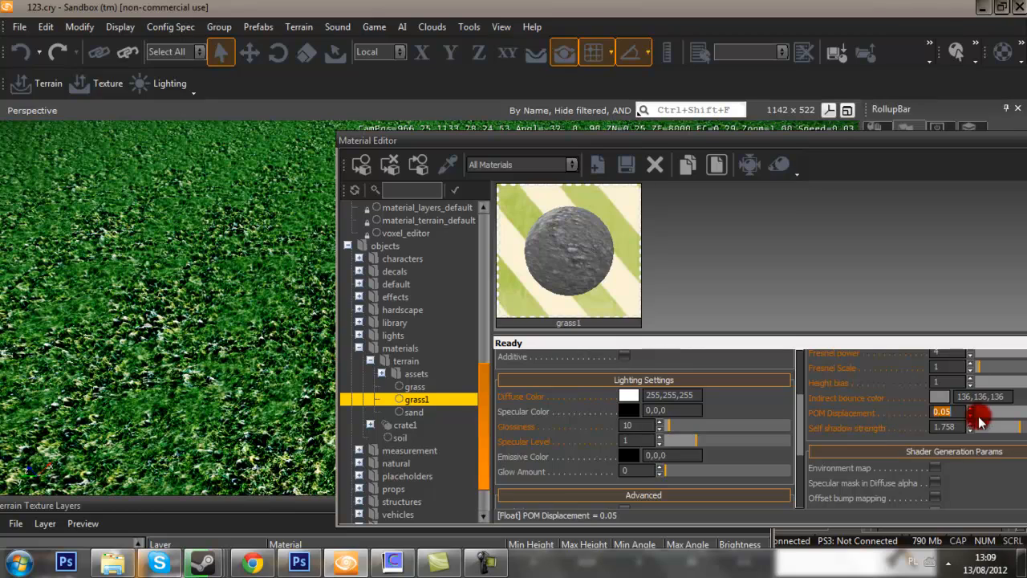
left_click_drag(971, 438, 967, 466)
left_click_drag(963, 509, 923, 151)
left_click_drag(900, 11, 760, 68)
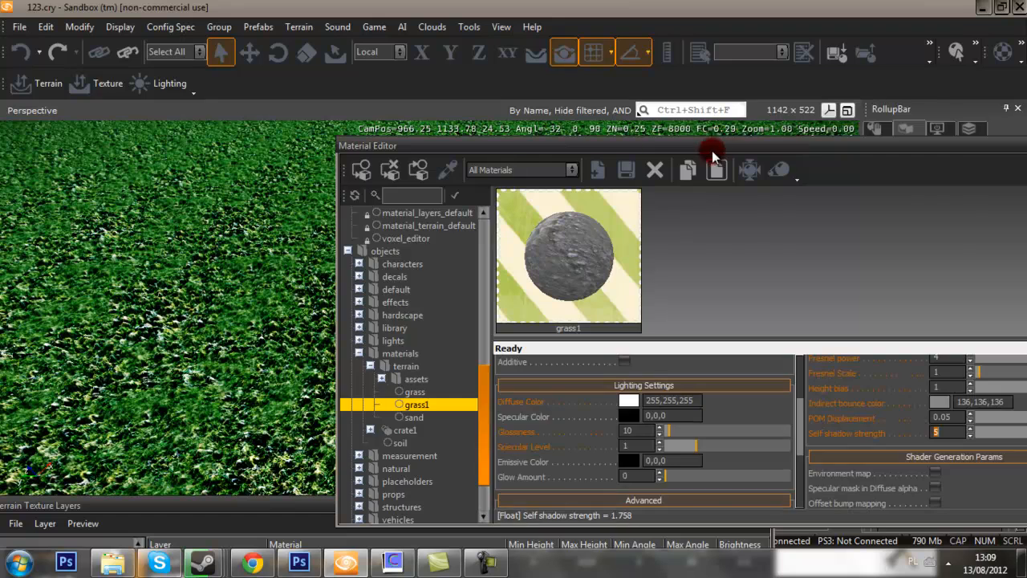
Step: Set the tiling of grass1's Diffuse texture map to 0.8 for both TileU and TileV
left_click_drag(718, 150, 455, 94)
scroll(624, 345, "up", 10)
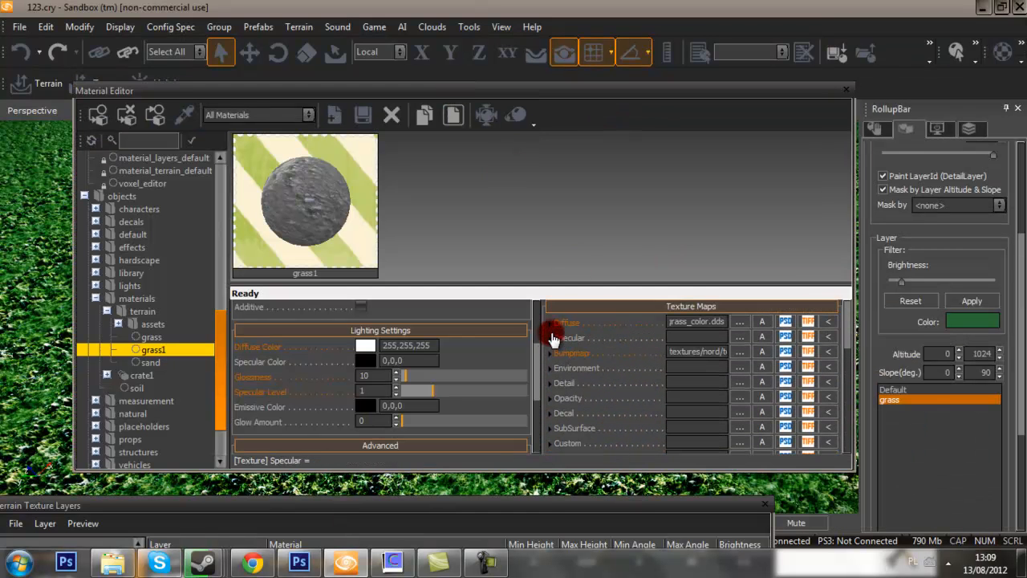
left_click(550, 322)
left_click(622, 384)
scroll(622, 384, "down", 2)
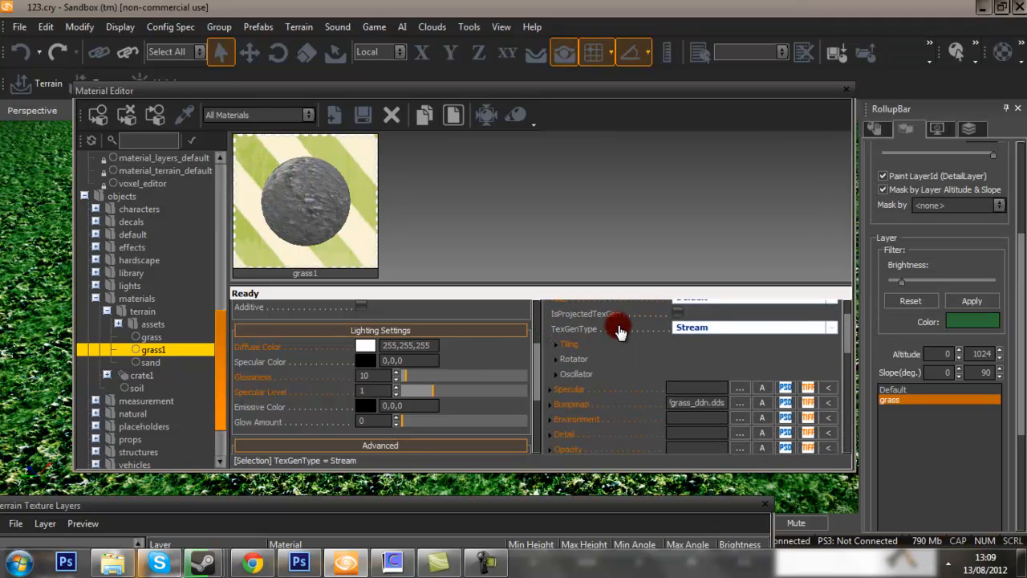
left_click(554, 340)
left_click(678, 362)
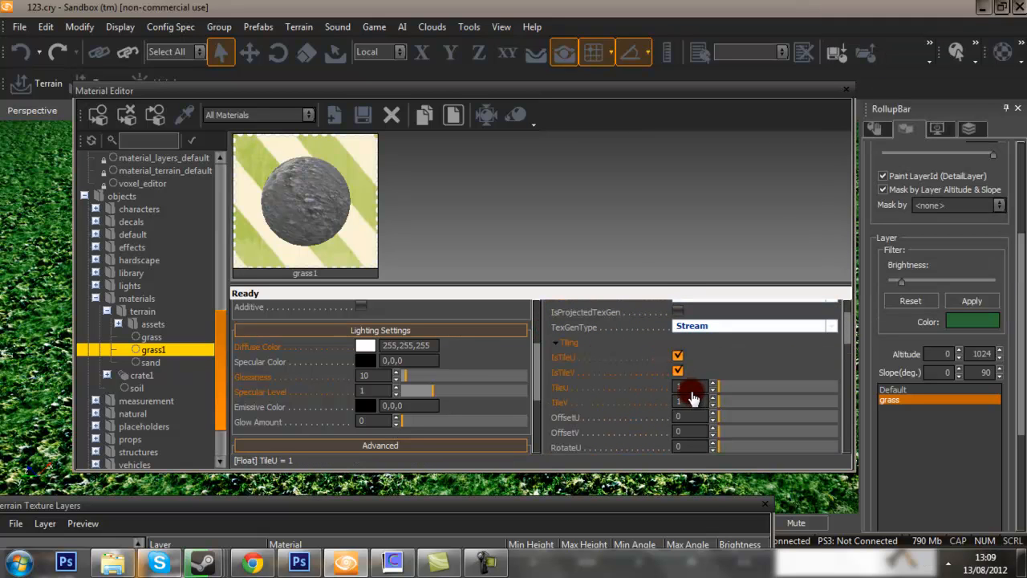
left_click(667, 354)
scroll(615, 372, "up", 2)
scroll(606, 418, "down", 2)
left_click(688, 372)
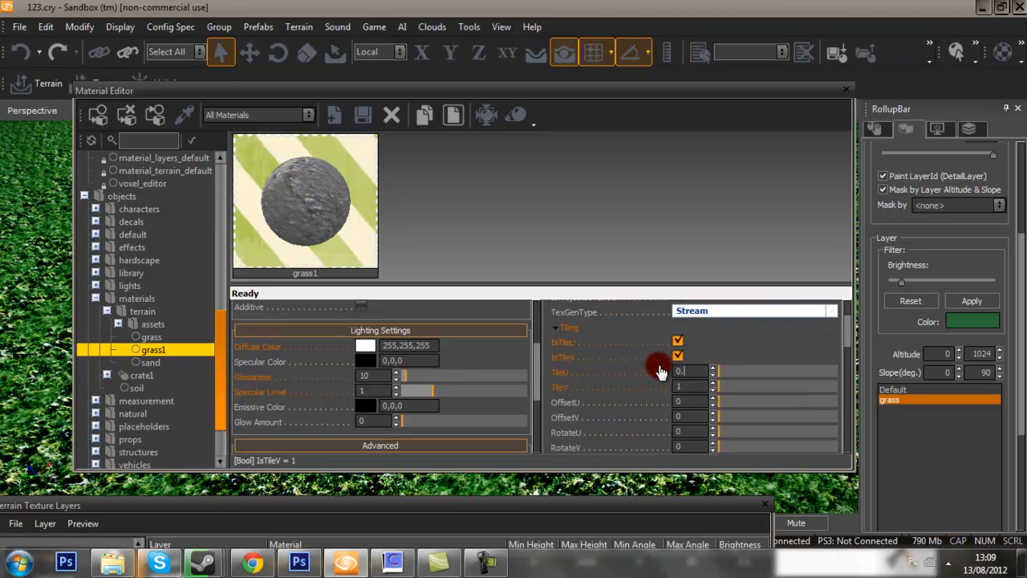
key("Tab")
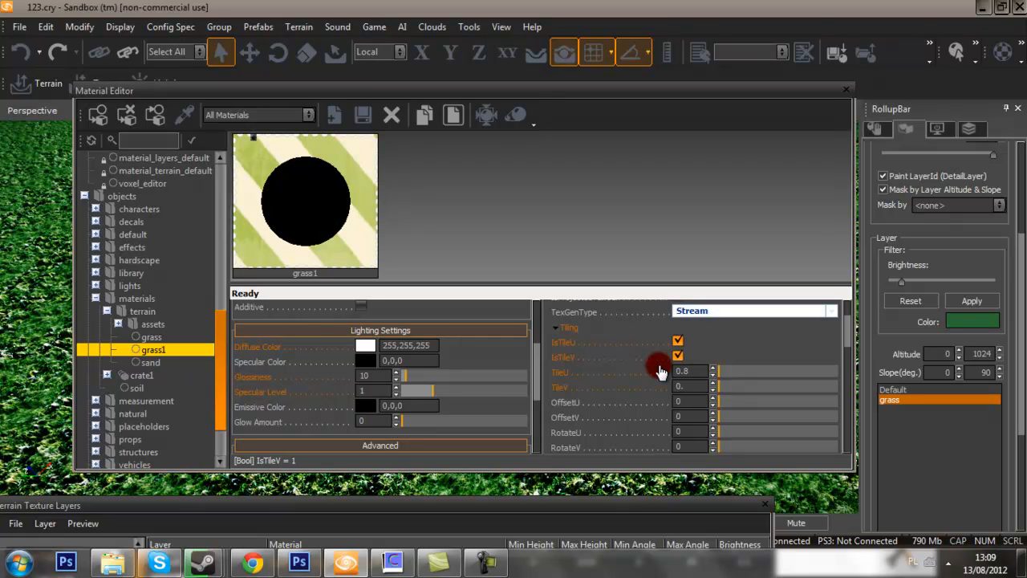
Step: Set the tiling of grass1's Bumpmap texture to 0.8 for both TileU and TileV
scroll(618, 412, "down", 3)
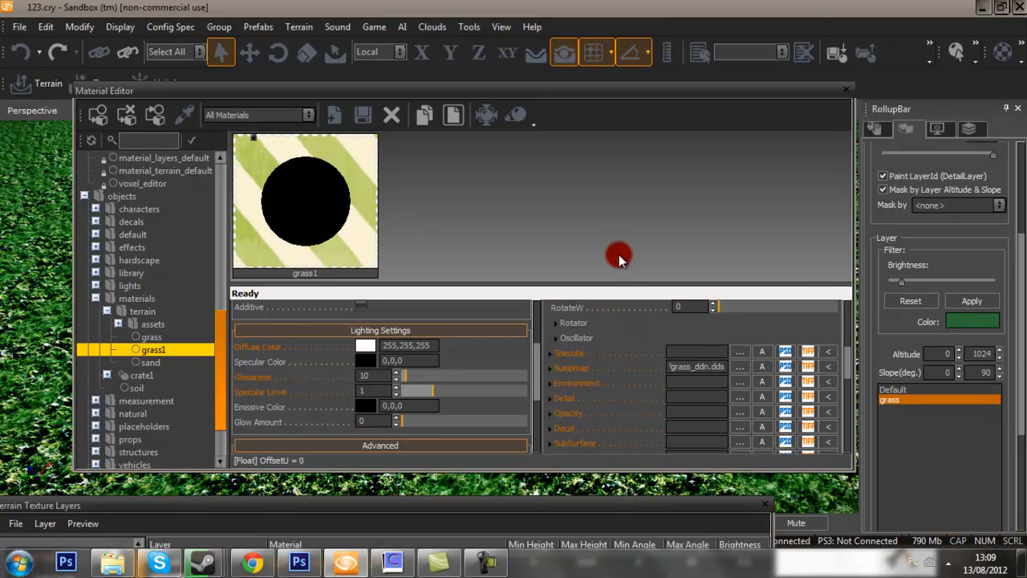
left_click(550, 371)
left_click(550, 369)
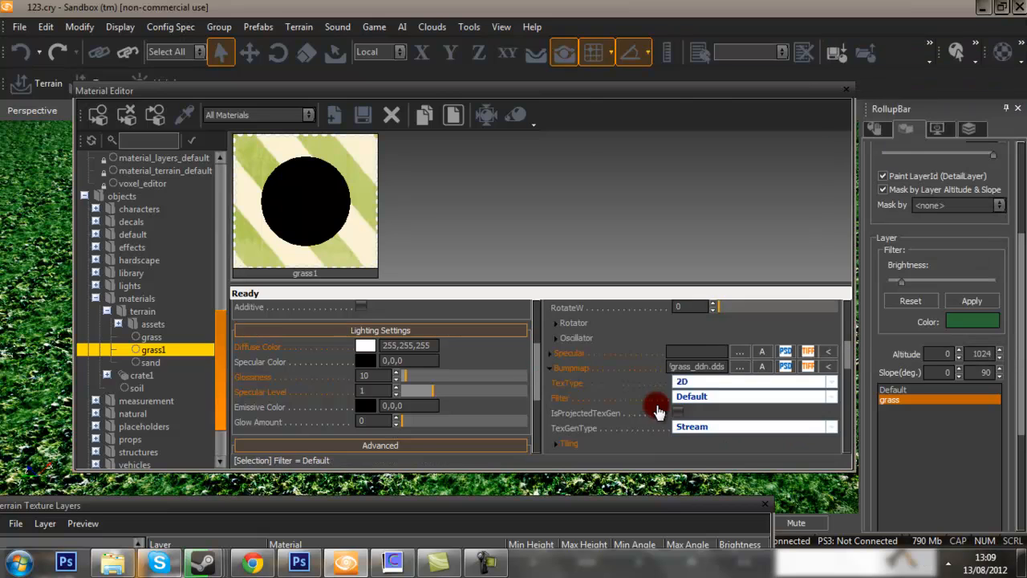
scroll(628, 415, "down", 3)
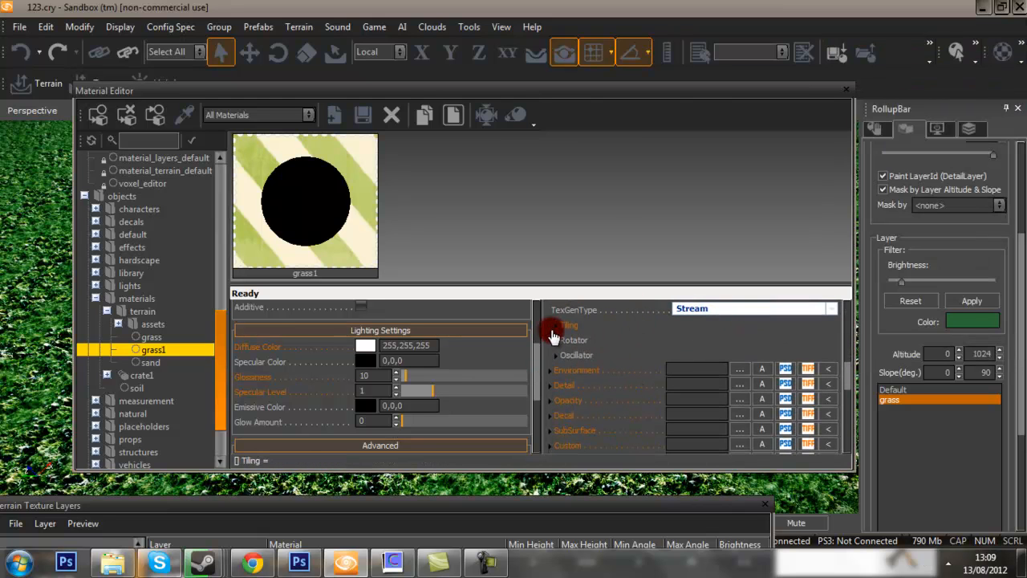
left_click(559, 326)
left_click(682, 371)
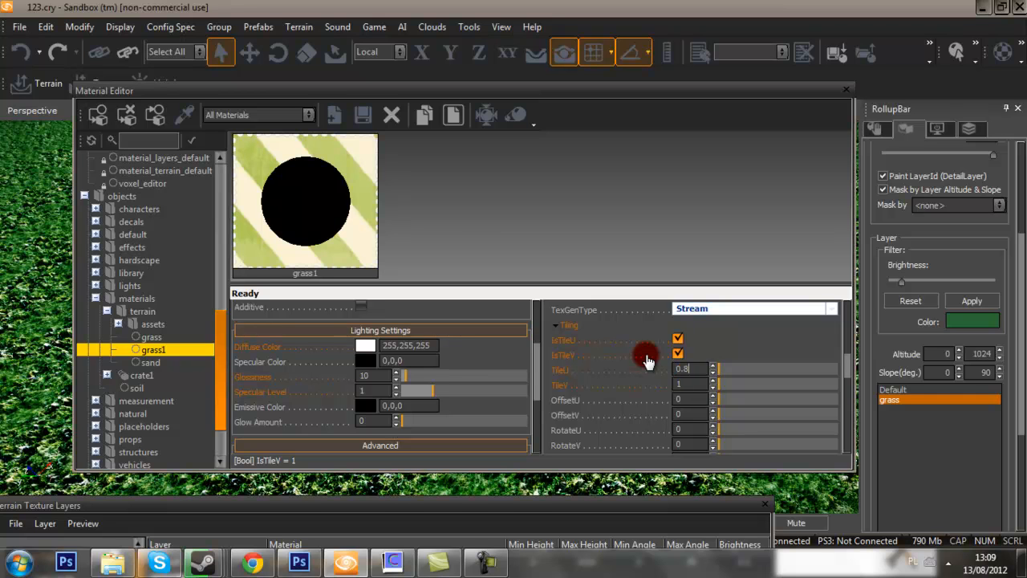
key("Tab")
type("0.8")
key("Tab")
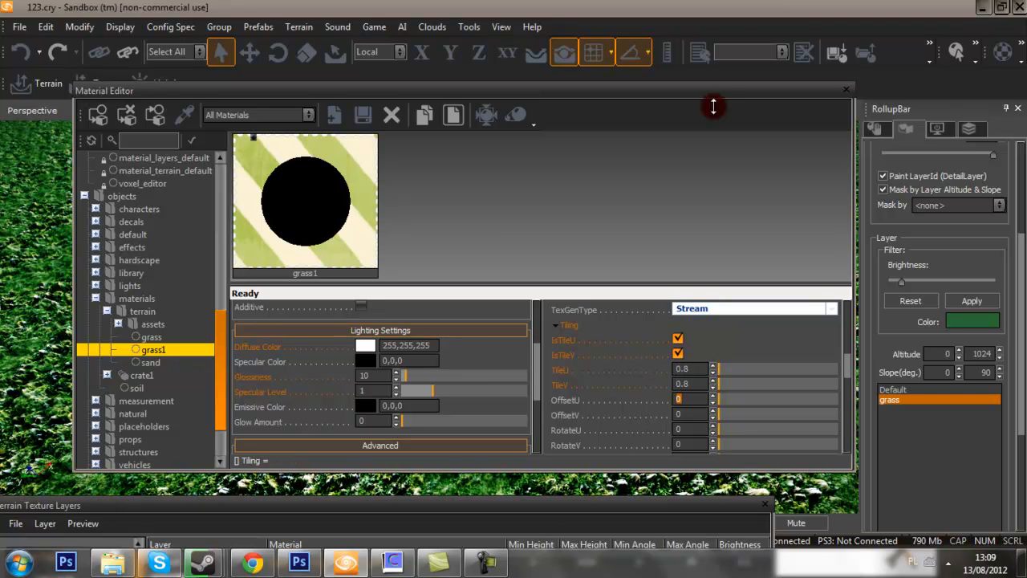
Step: Move the Material Editor clear of the viewport and inspect the retiled grass terrain in game mode and from the editor camera
left_click_drag(667, 88, 835, 463)
scroll(497, 260, "up", 3)
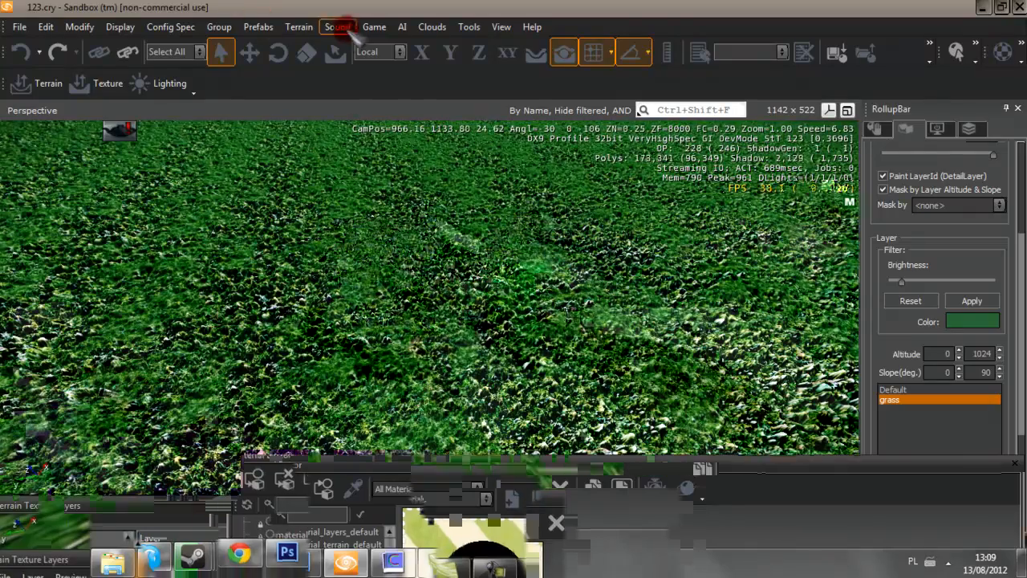
left_click(374, 26)
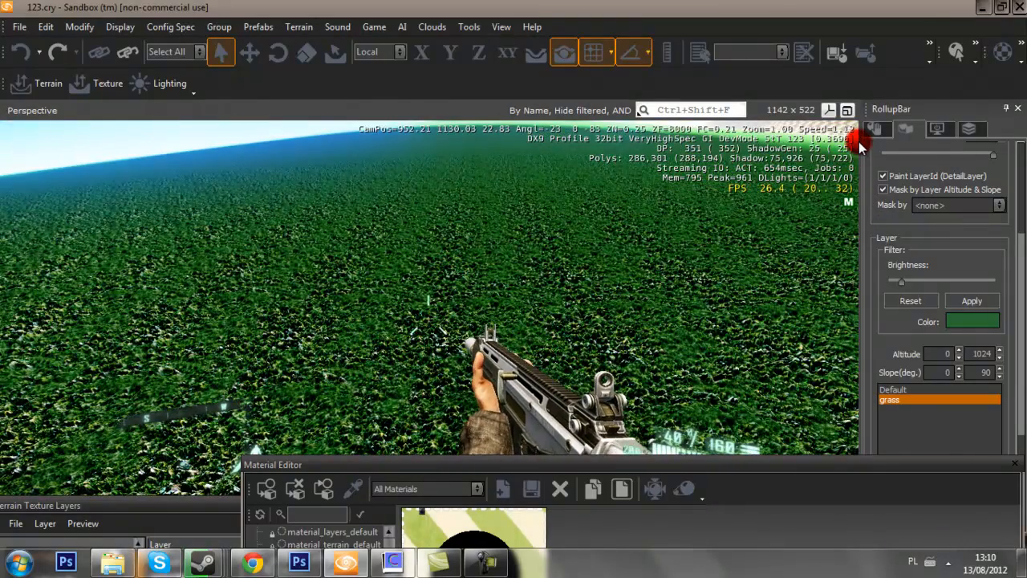
key("Escape")
right_click_drag(377, 167, 514, 289)
key("w")
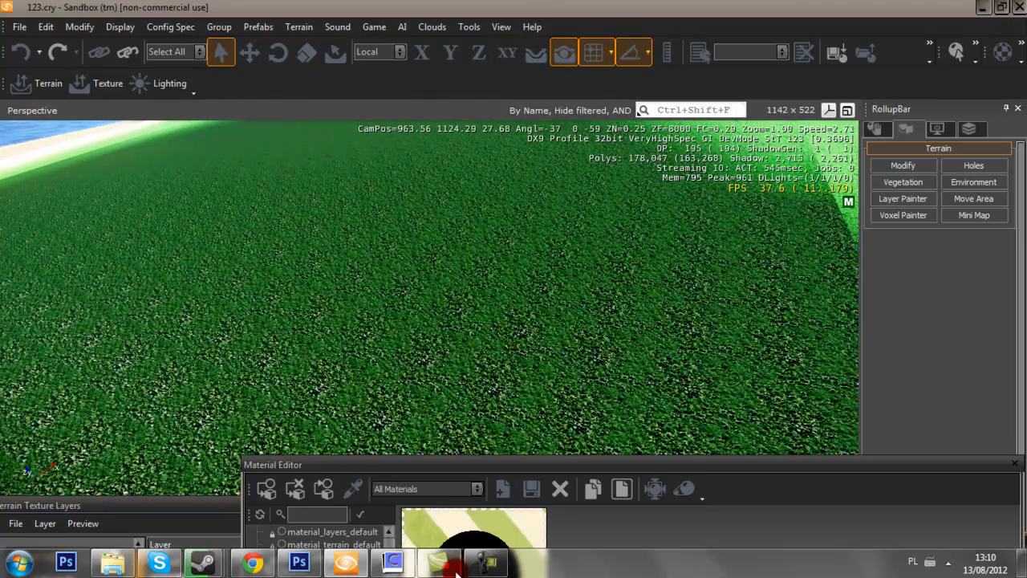
mouse_move(480, 568)
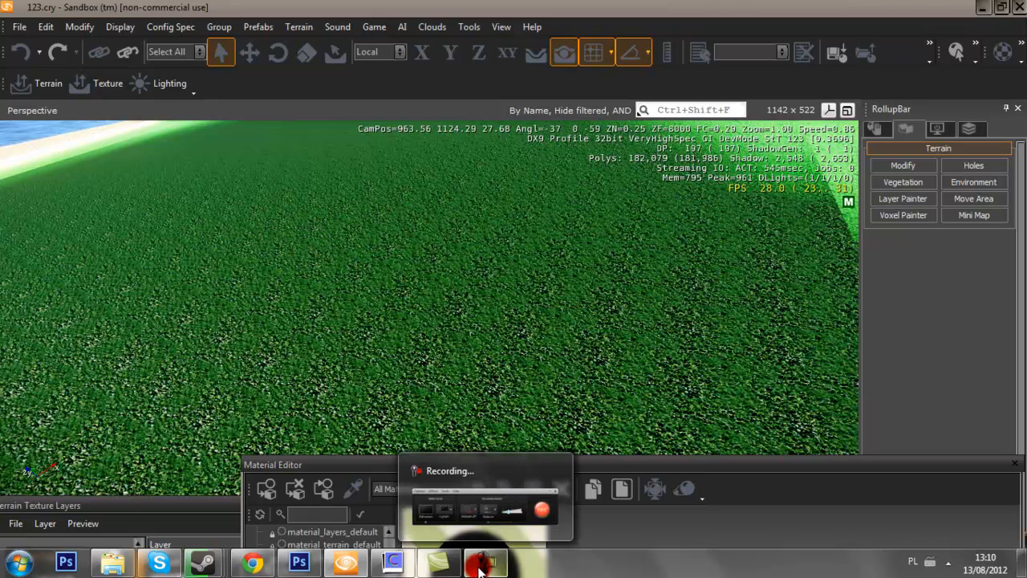
left_click(492, 516)
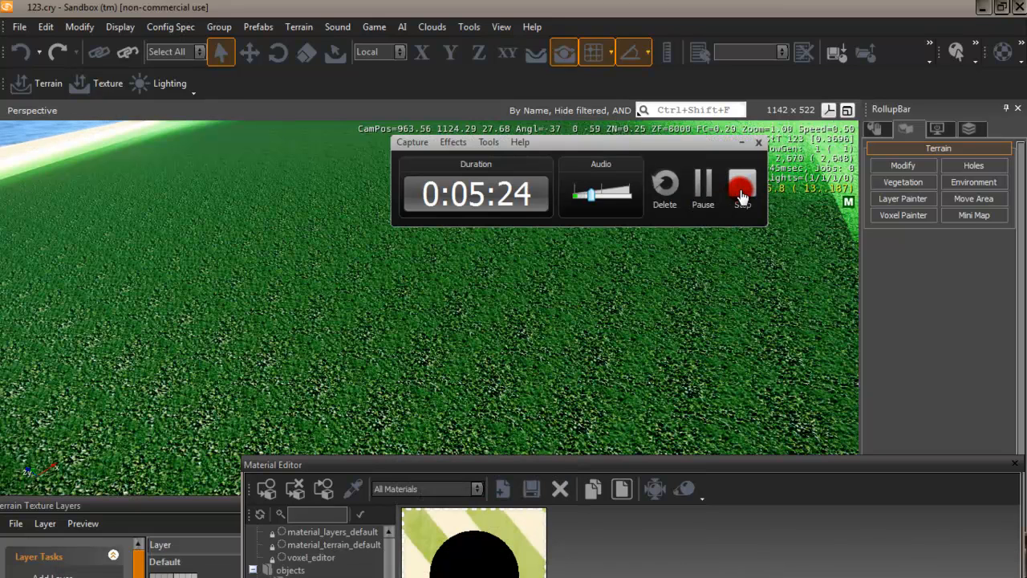